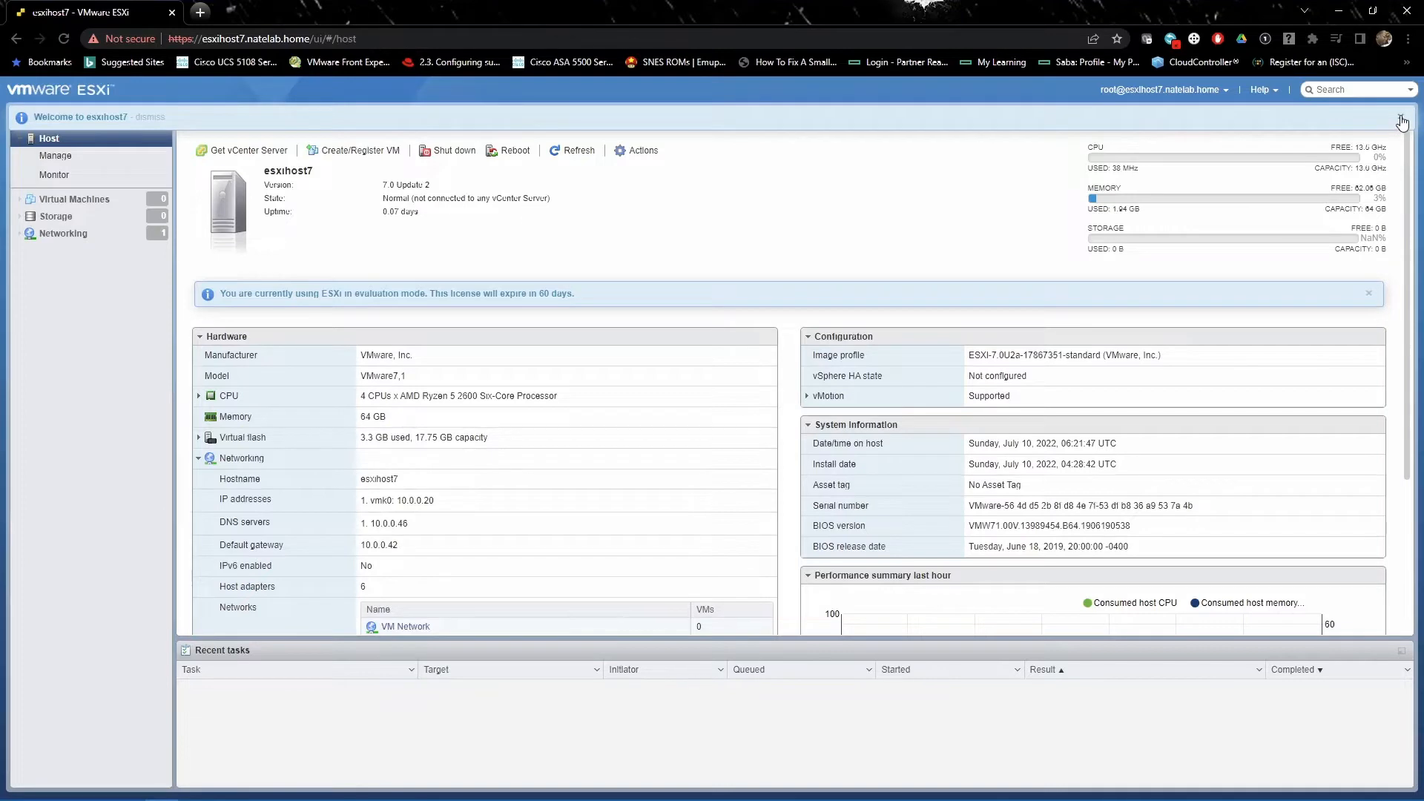
# Create a VMFS 6 datastore named PROD_1 on the 160 GB local VMware disk, using the full disk.
pyautogui.click(1401, 119)
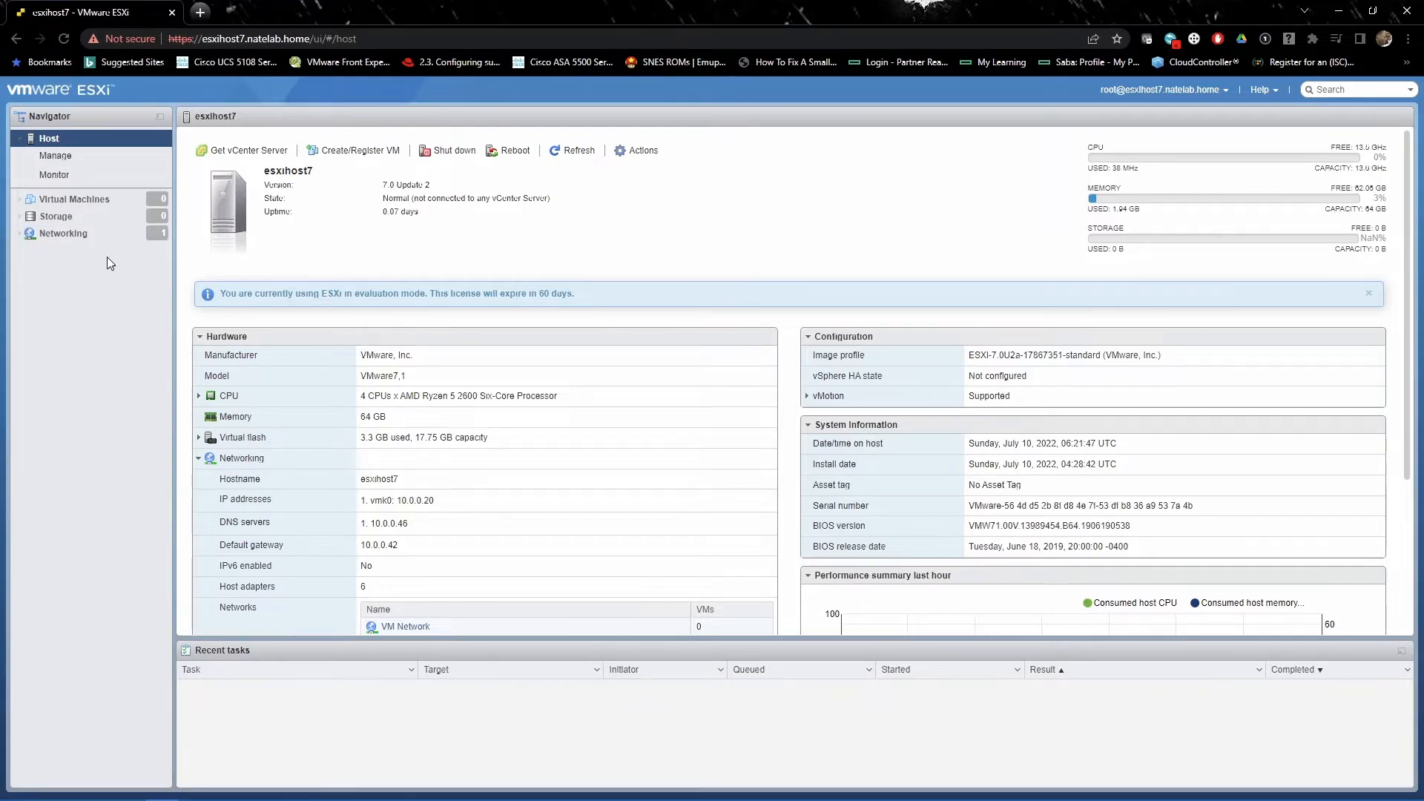
pyautogui.click(67, 220)
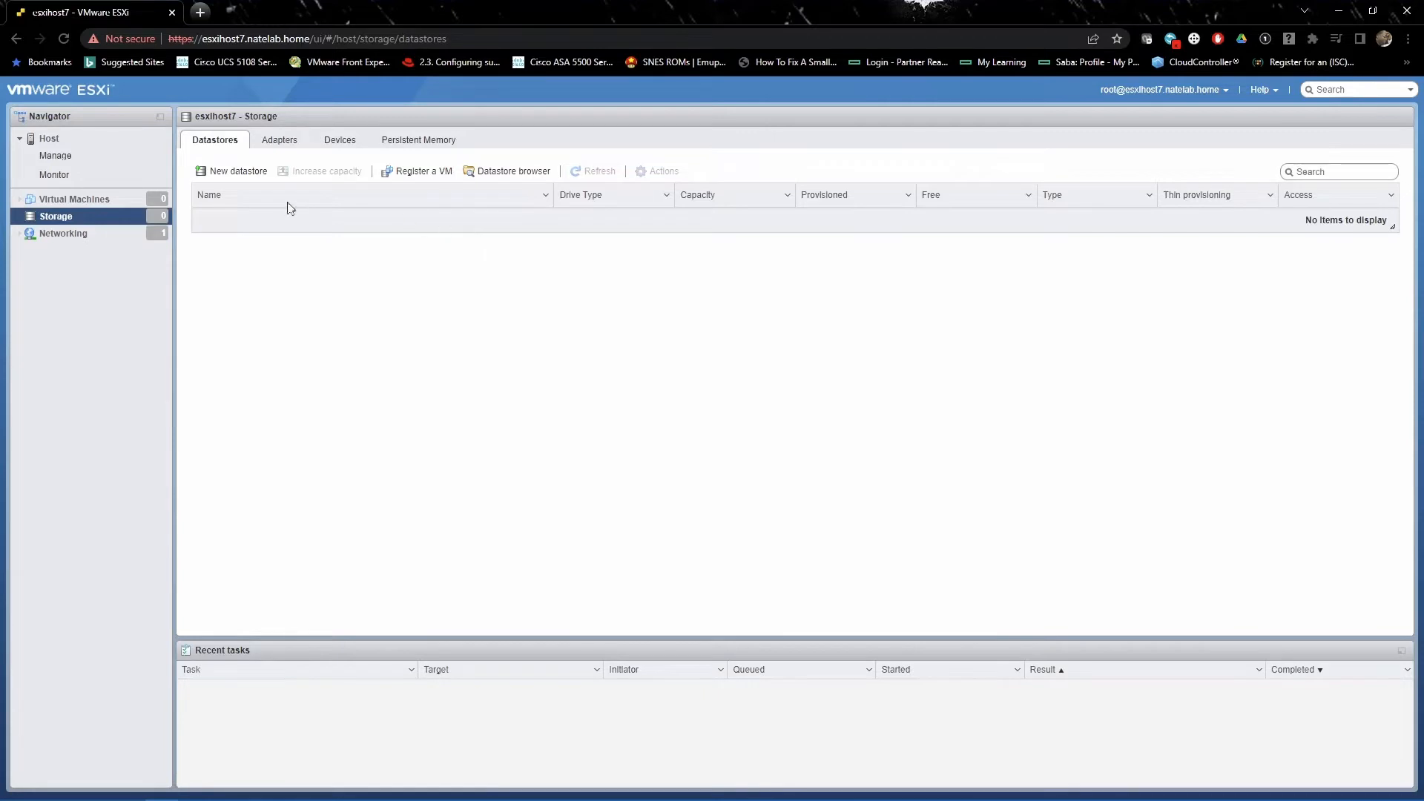
pyautogui.click(233, 171)
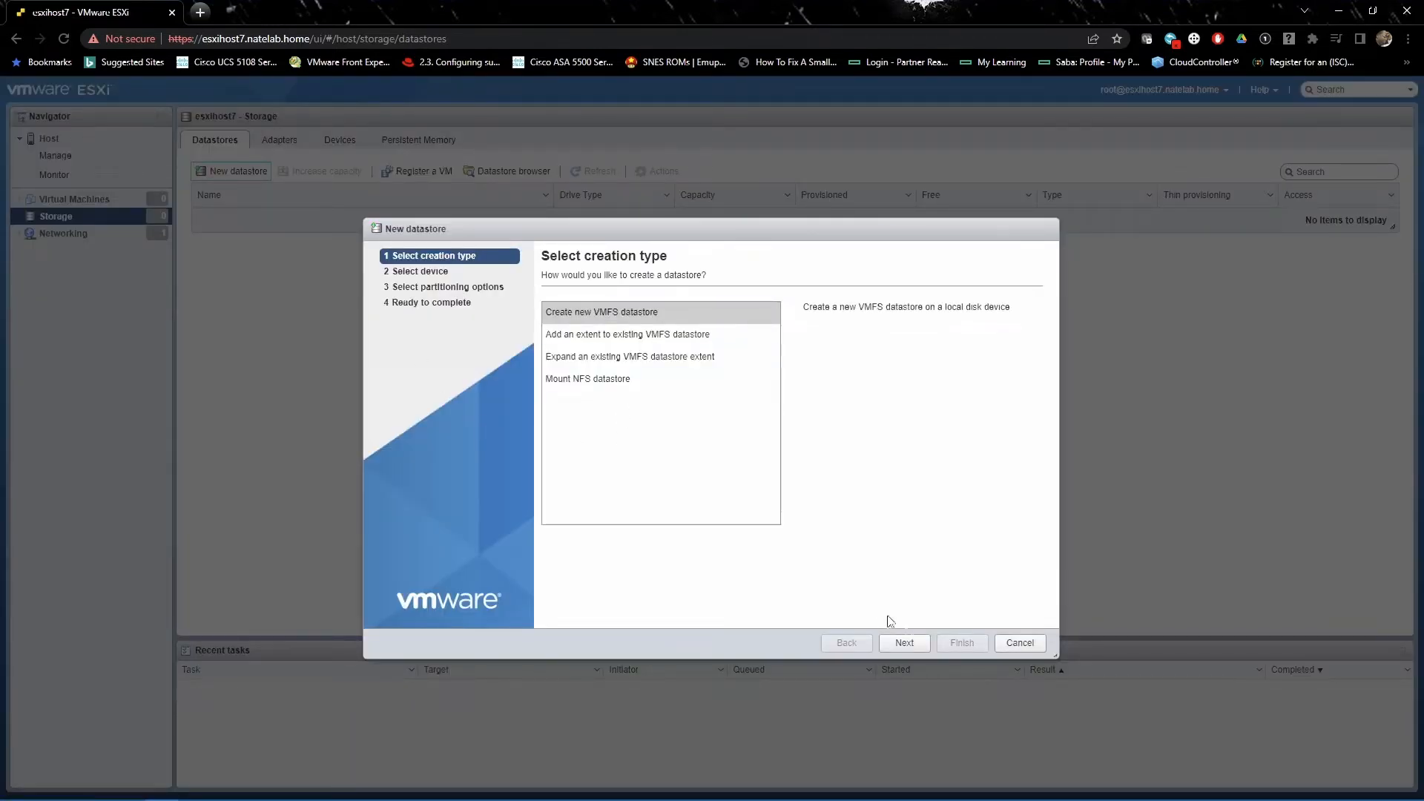
pyautogui.click(913, 645)
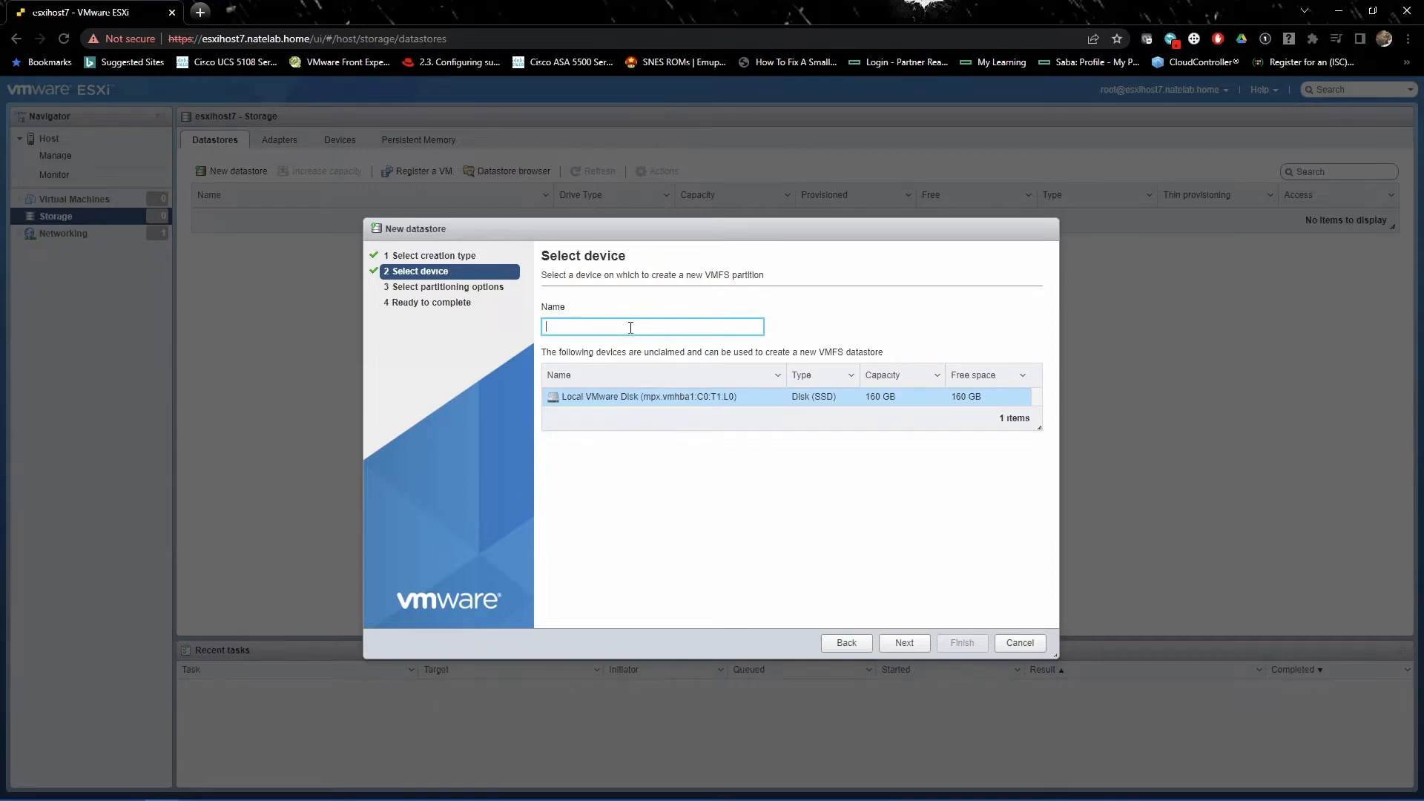
pyautogui.write('PROD_1')
pyautogui.click(904, 645)
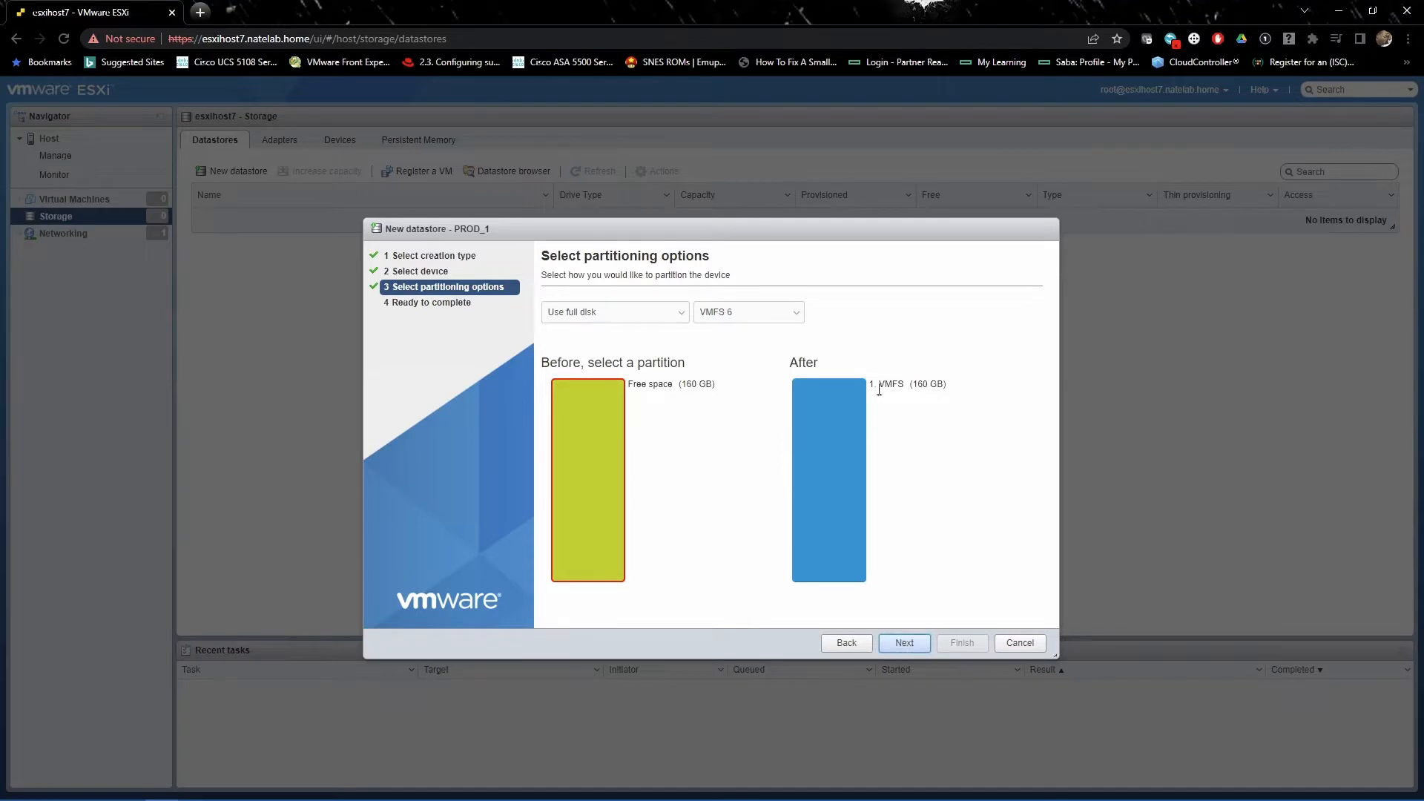
pyautogui.click(905, 644)
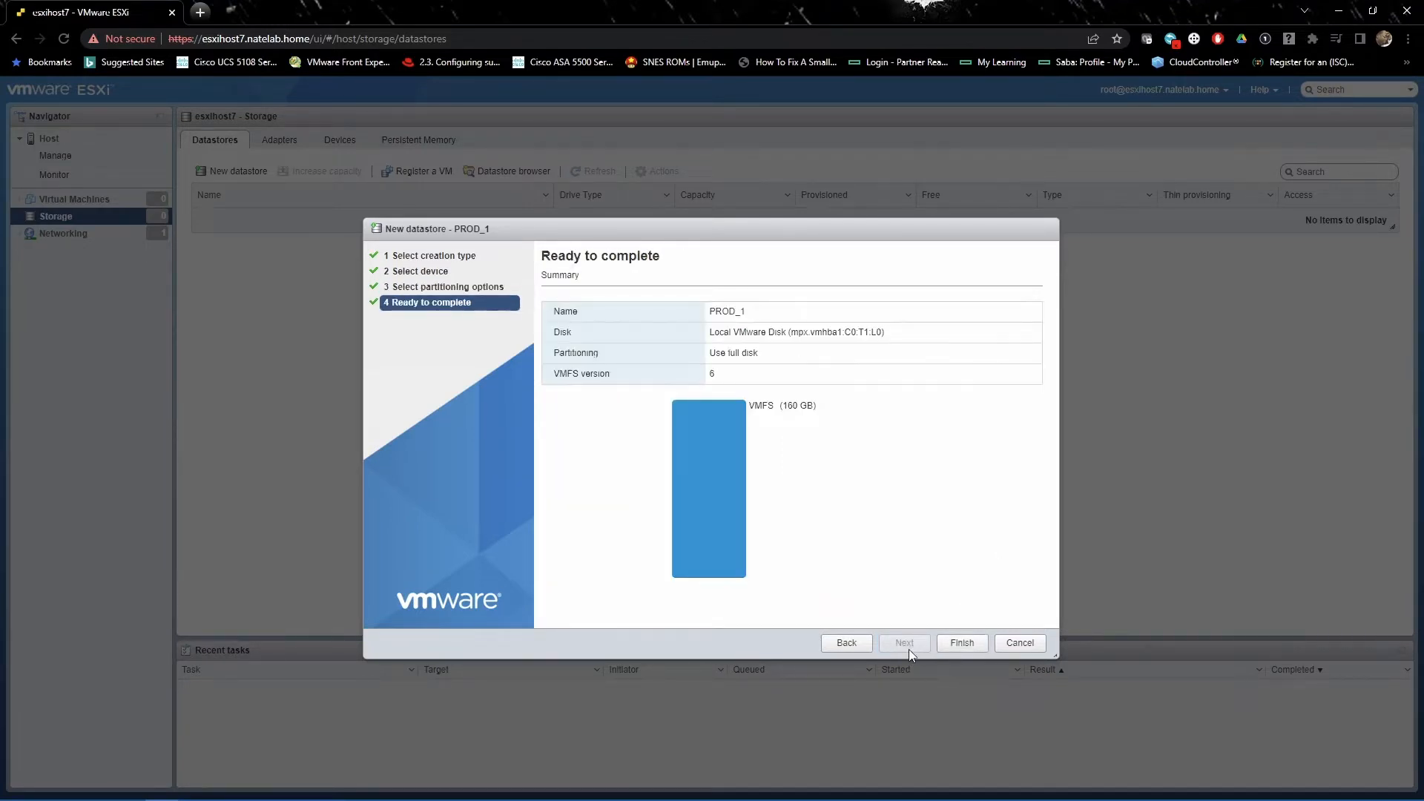
pyautogui.click(960, 643)
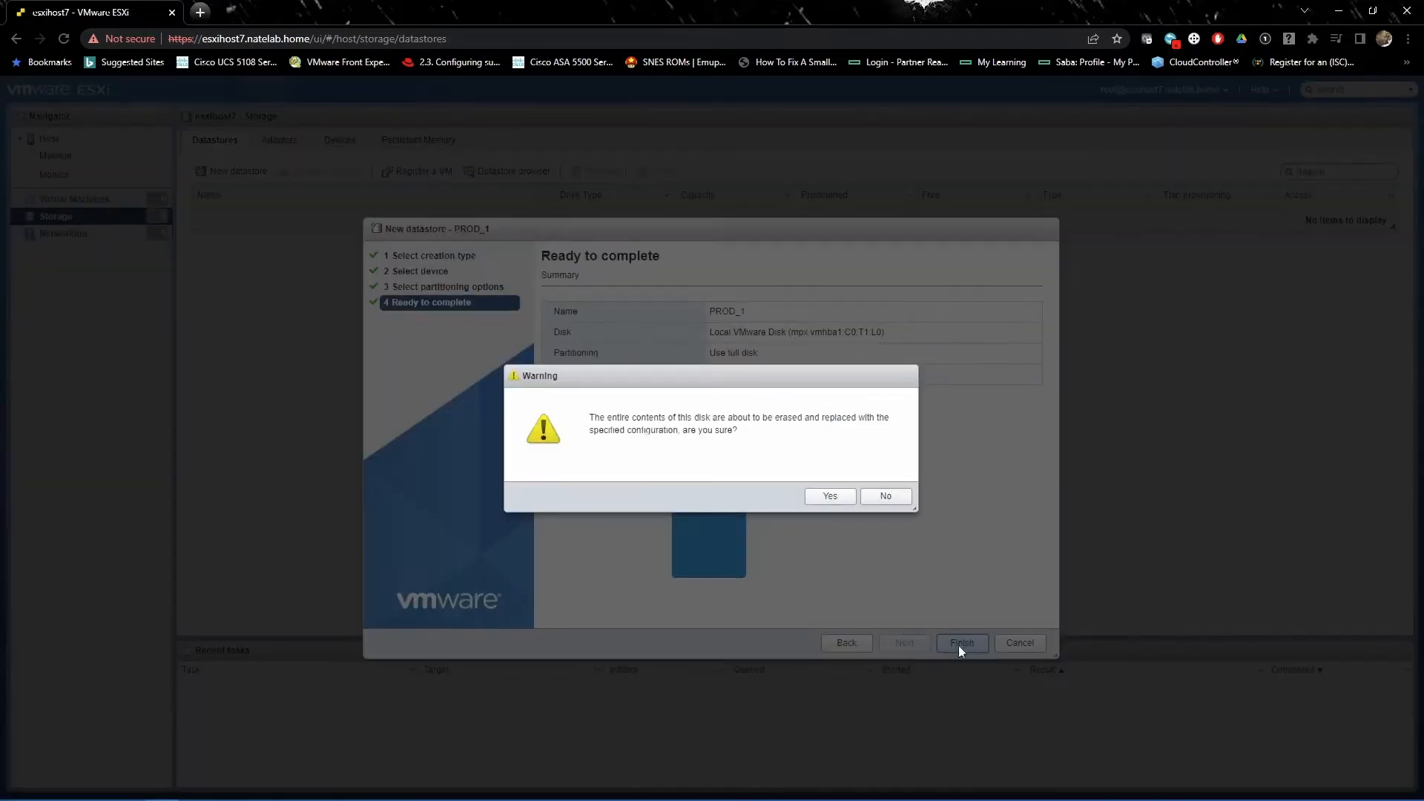
pyautogui.click(831, 496)
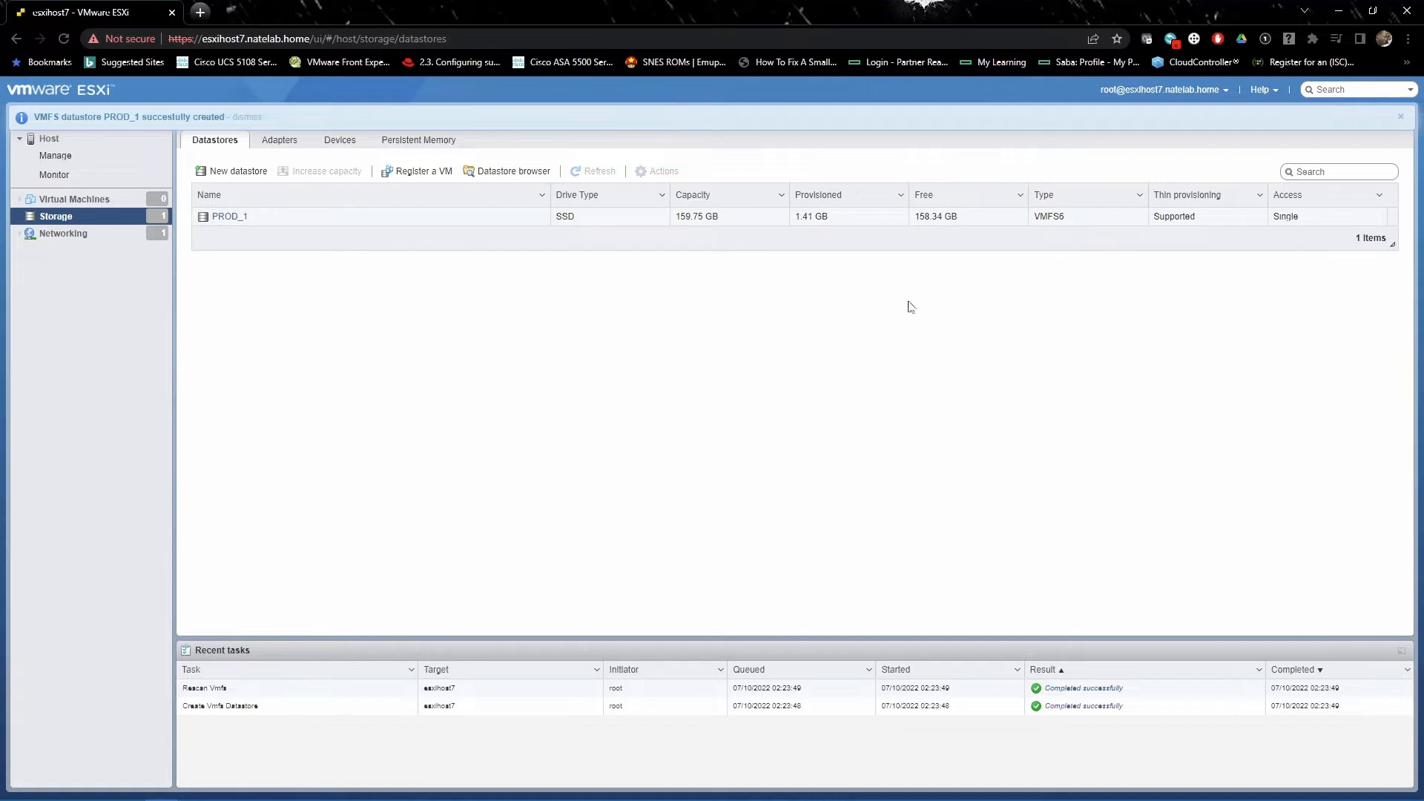
pyautogui.click(1400, 117)
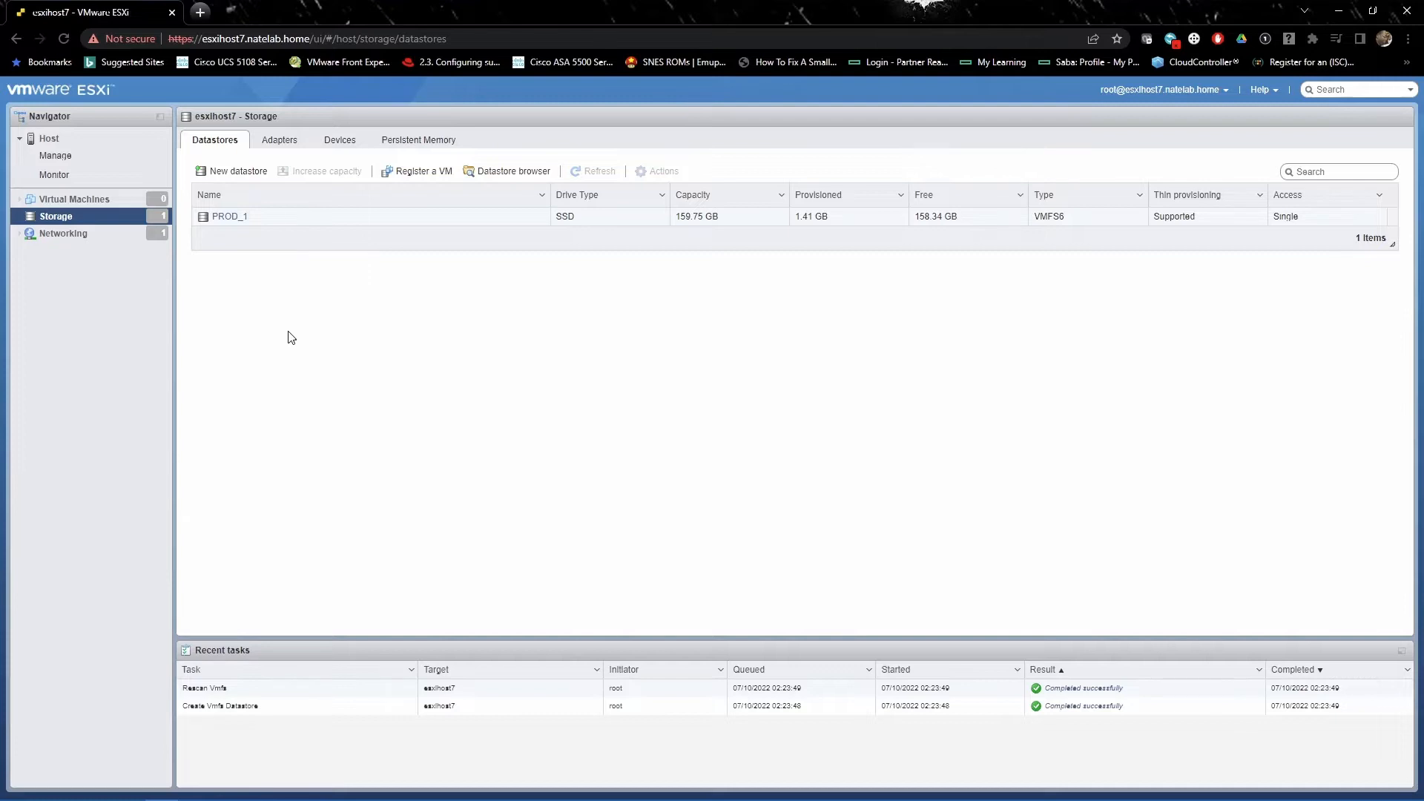
# Enable software iSCSI on the host and save it with a dynamic target at address 10.0.0.38.
pyautogui.click(279, 140)
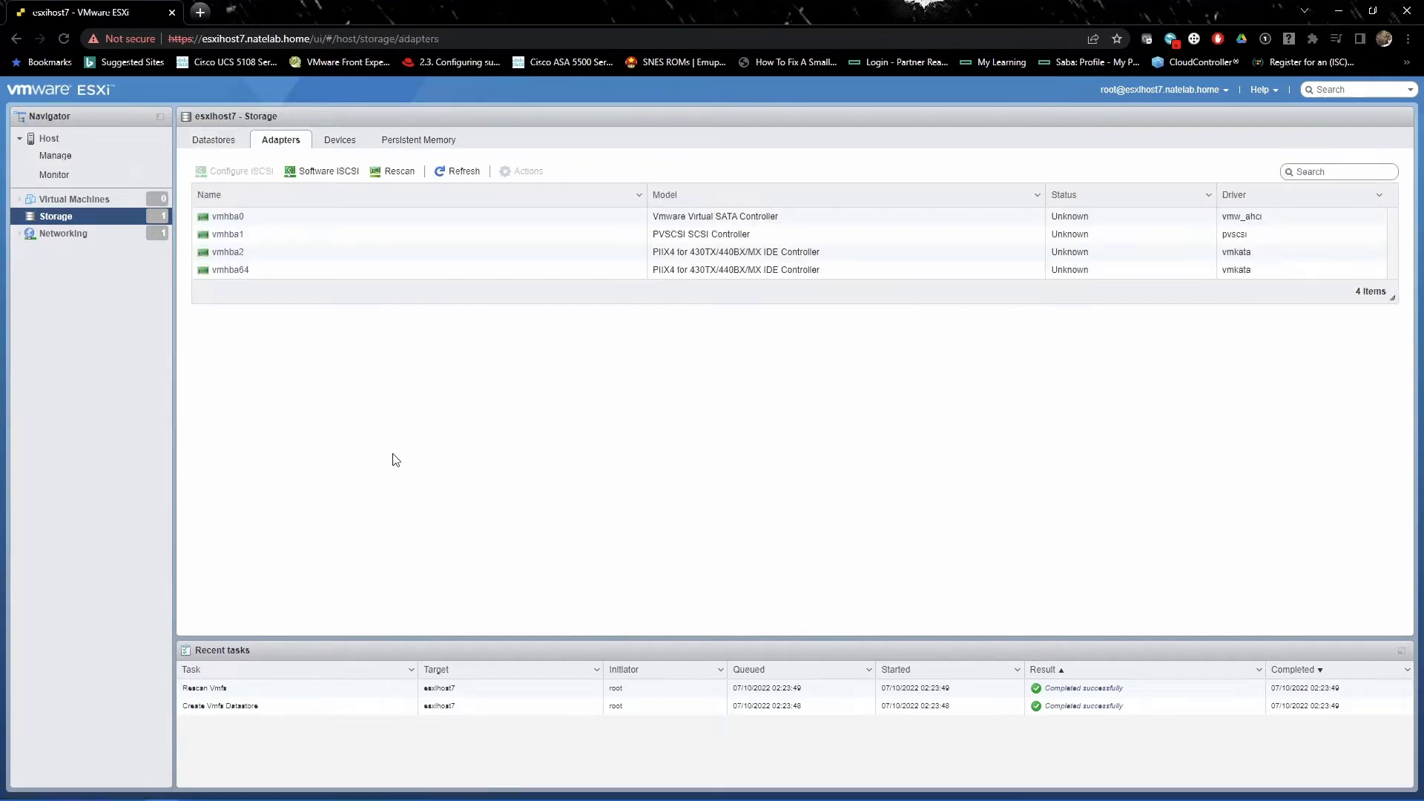
pyautogui.click(324, 174)
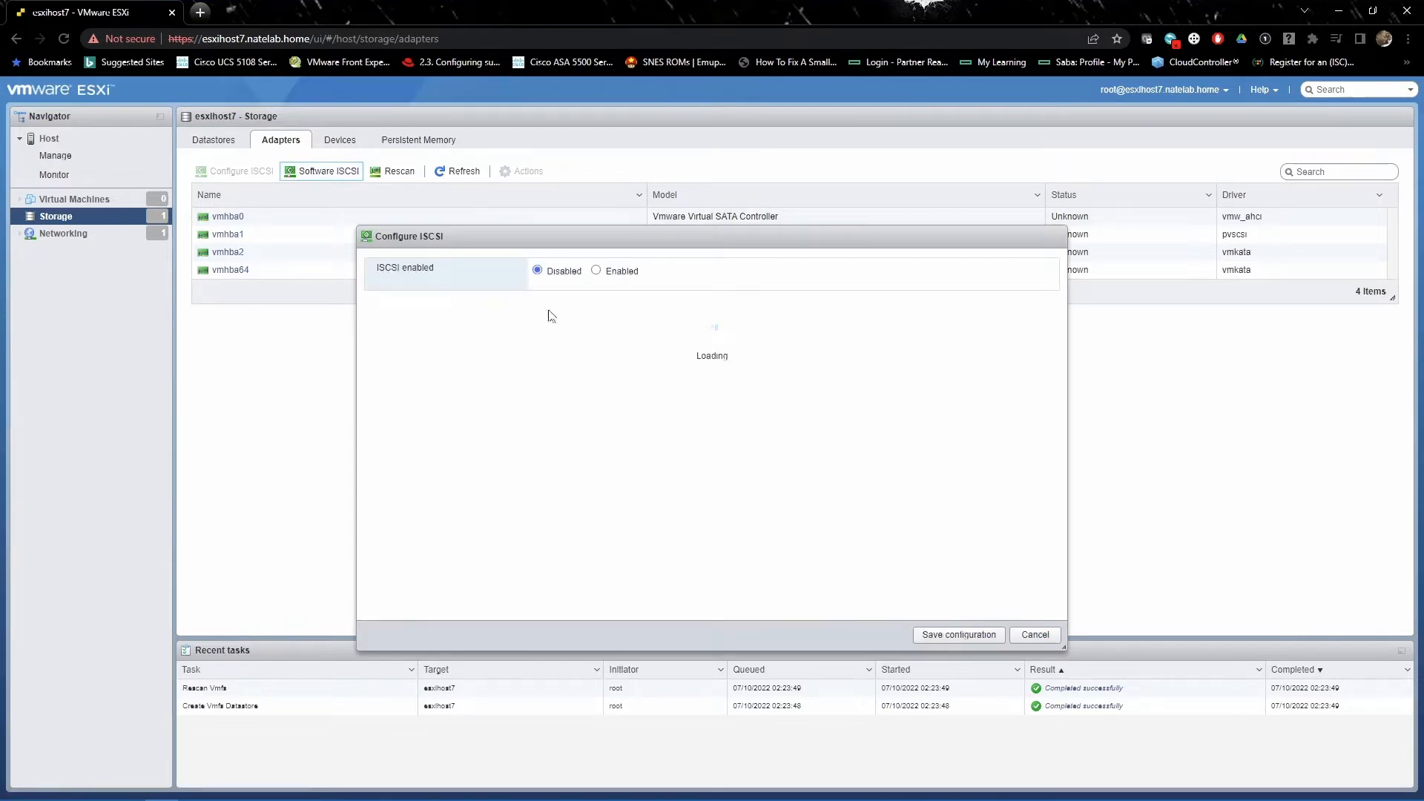
pyautogui.click(597, 272)
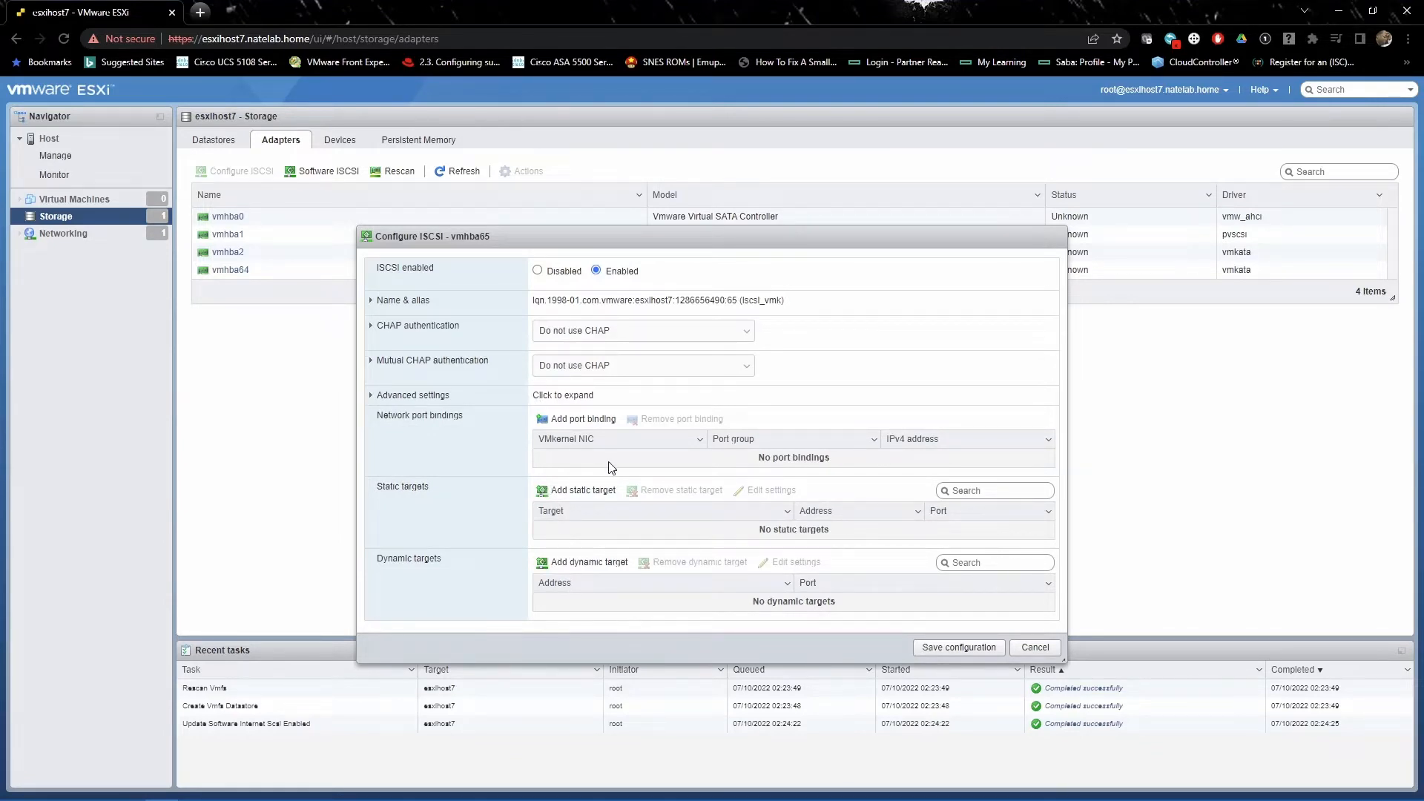
pyautogui.click(591, 565)
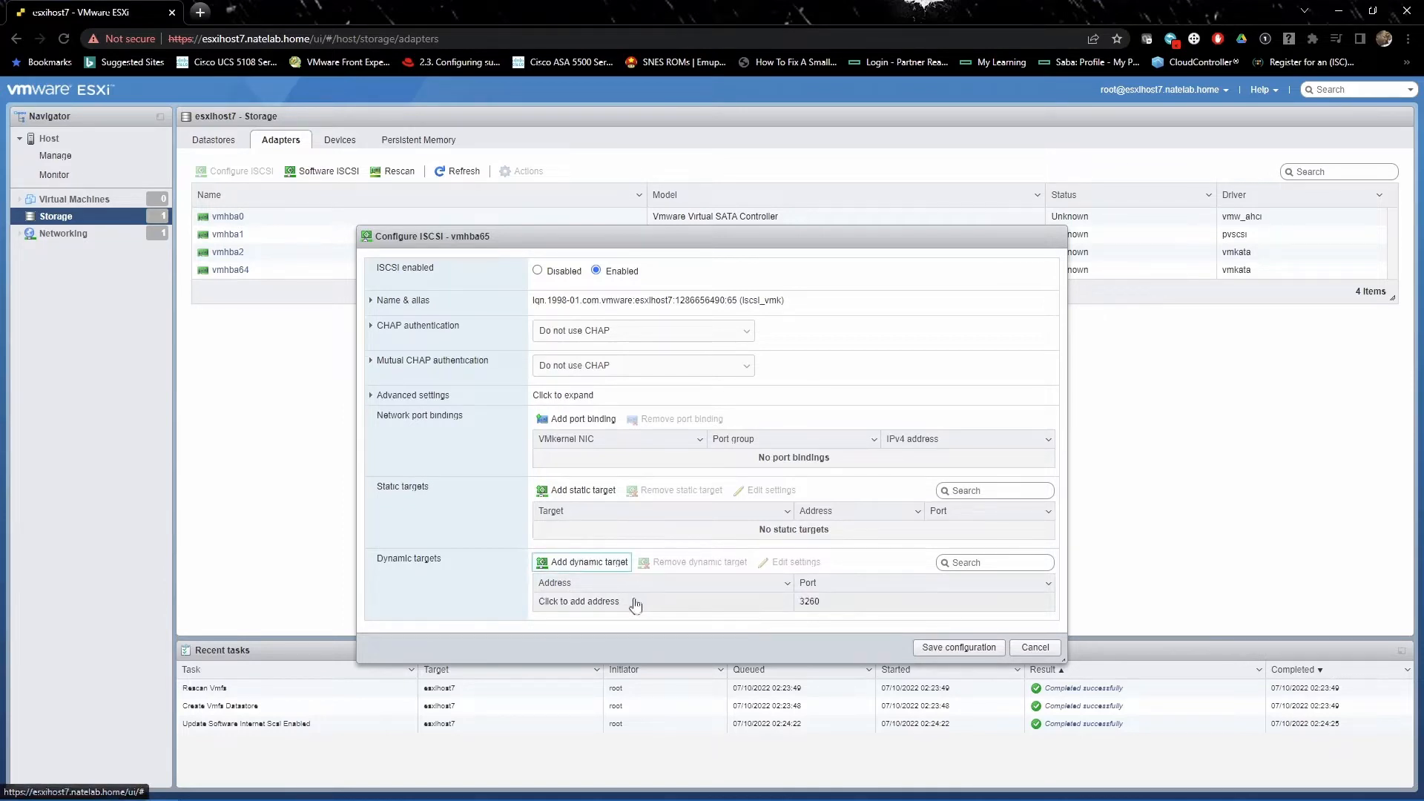
pyautogui.click(593, 604)
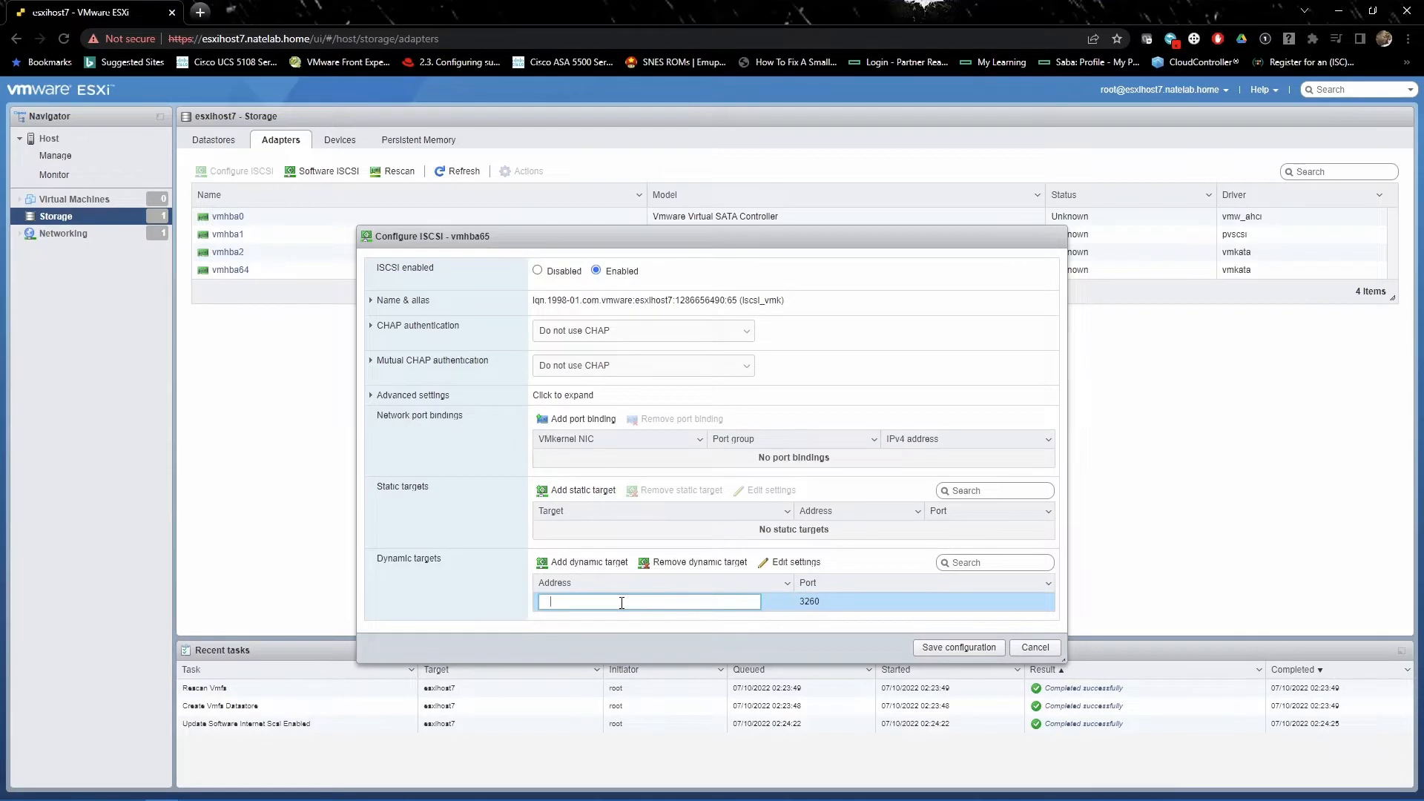
pyautogui.write('10.0.0.38')
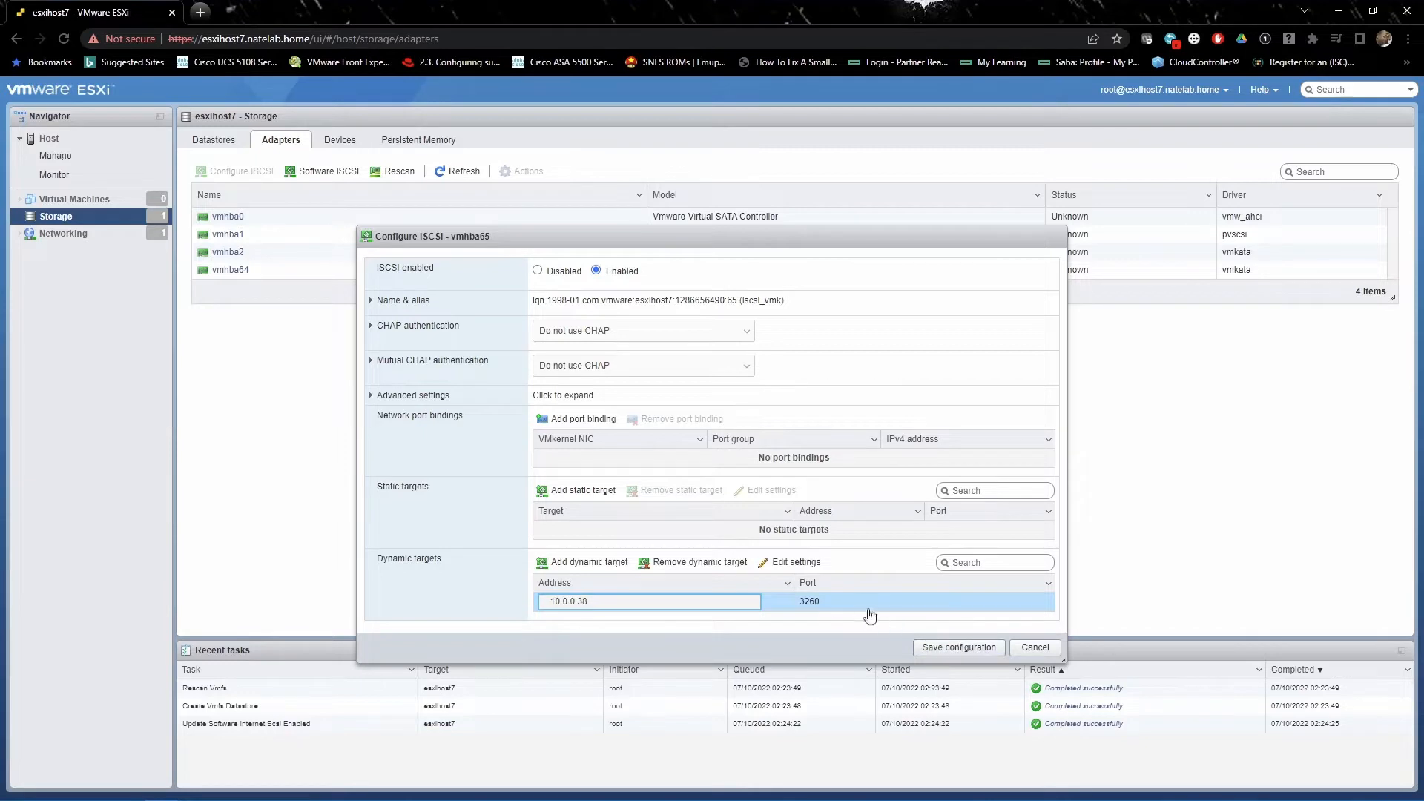
pyautogui.click(960, 648)
pyautogui.moveTo(961, 786)
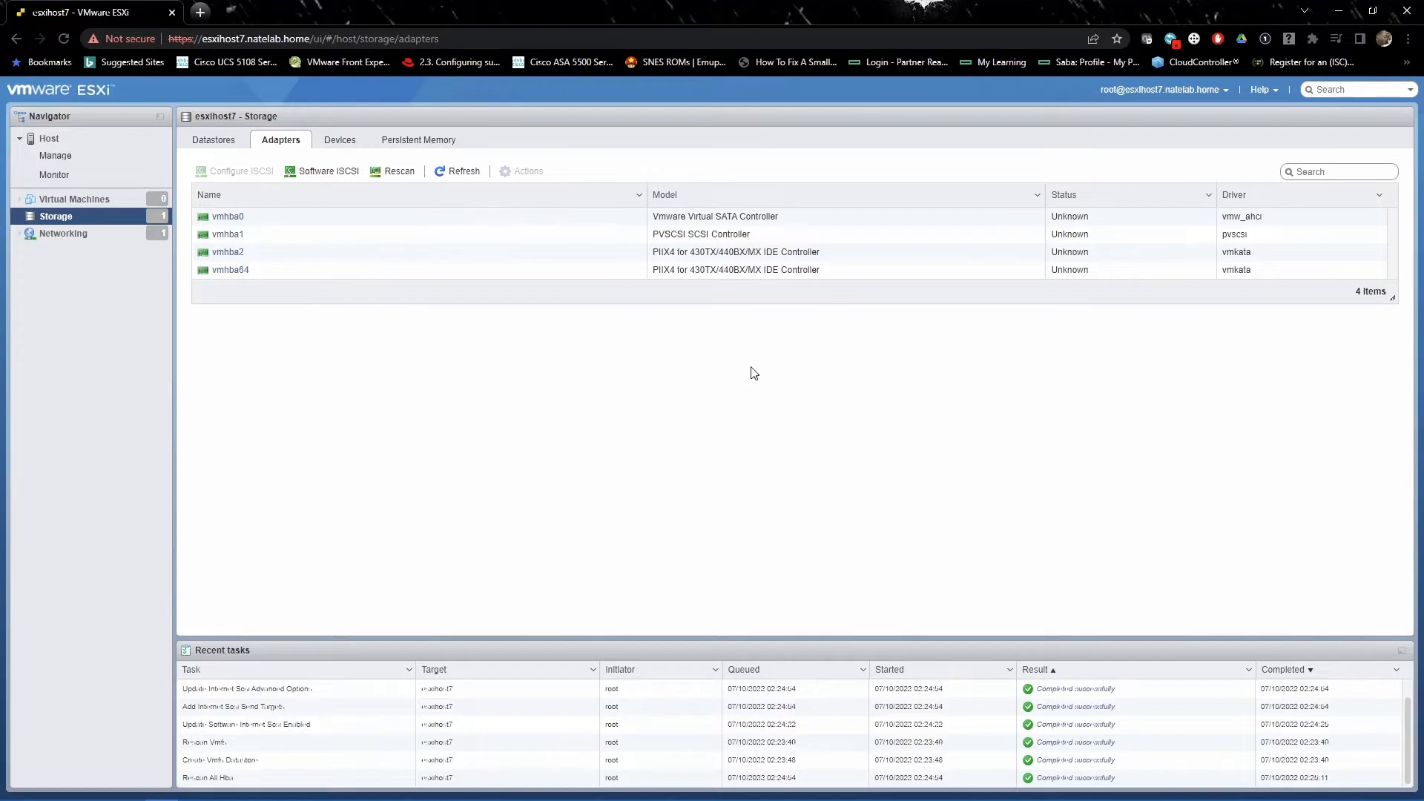
# Rescan the host's storage adapters and display the list of datastores.
pyautogui.click(61, 234)
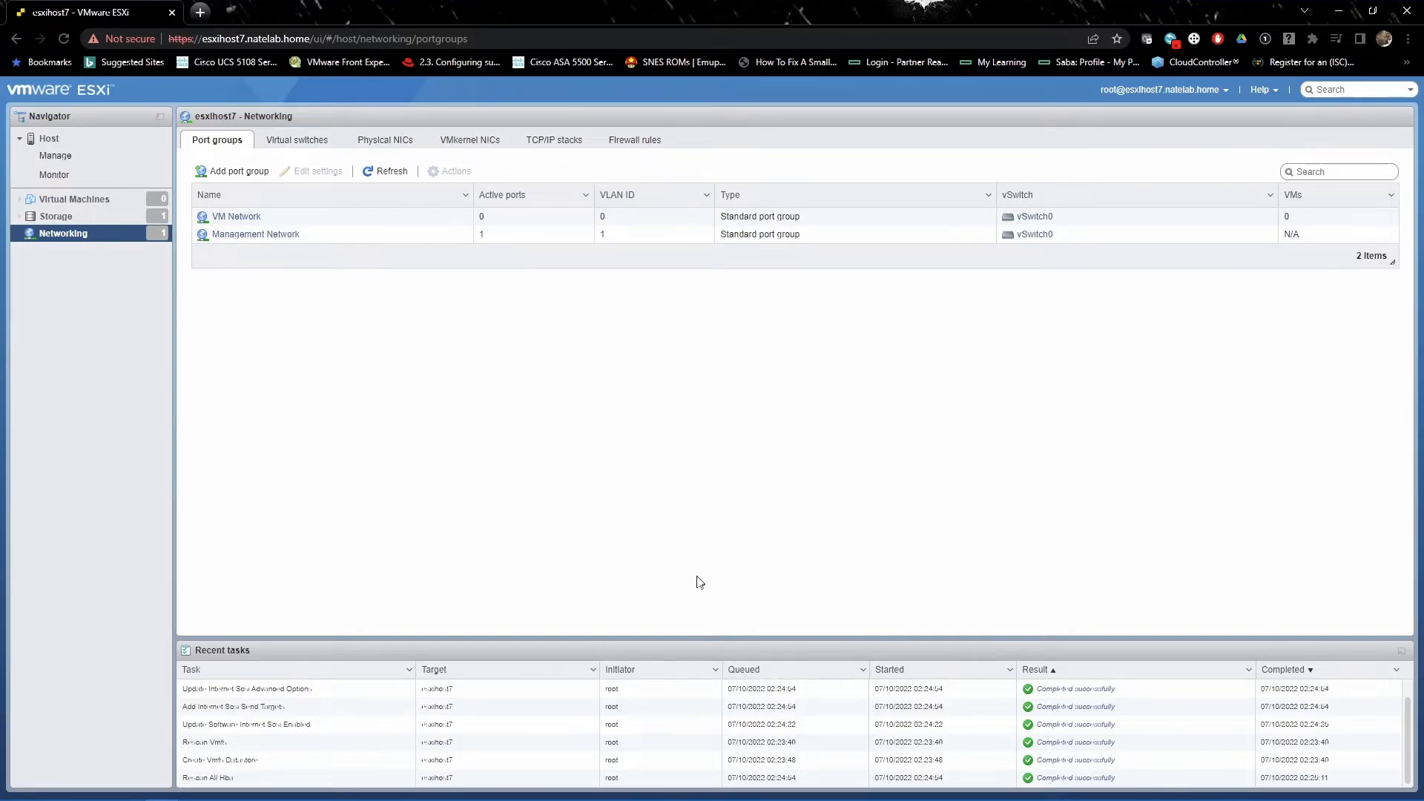
pyautogui.click(67, 216)
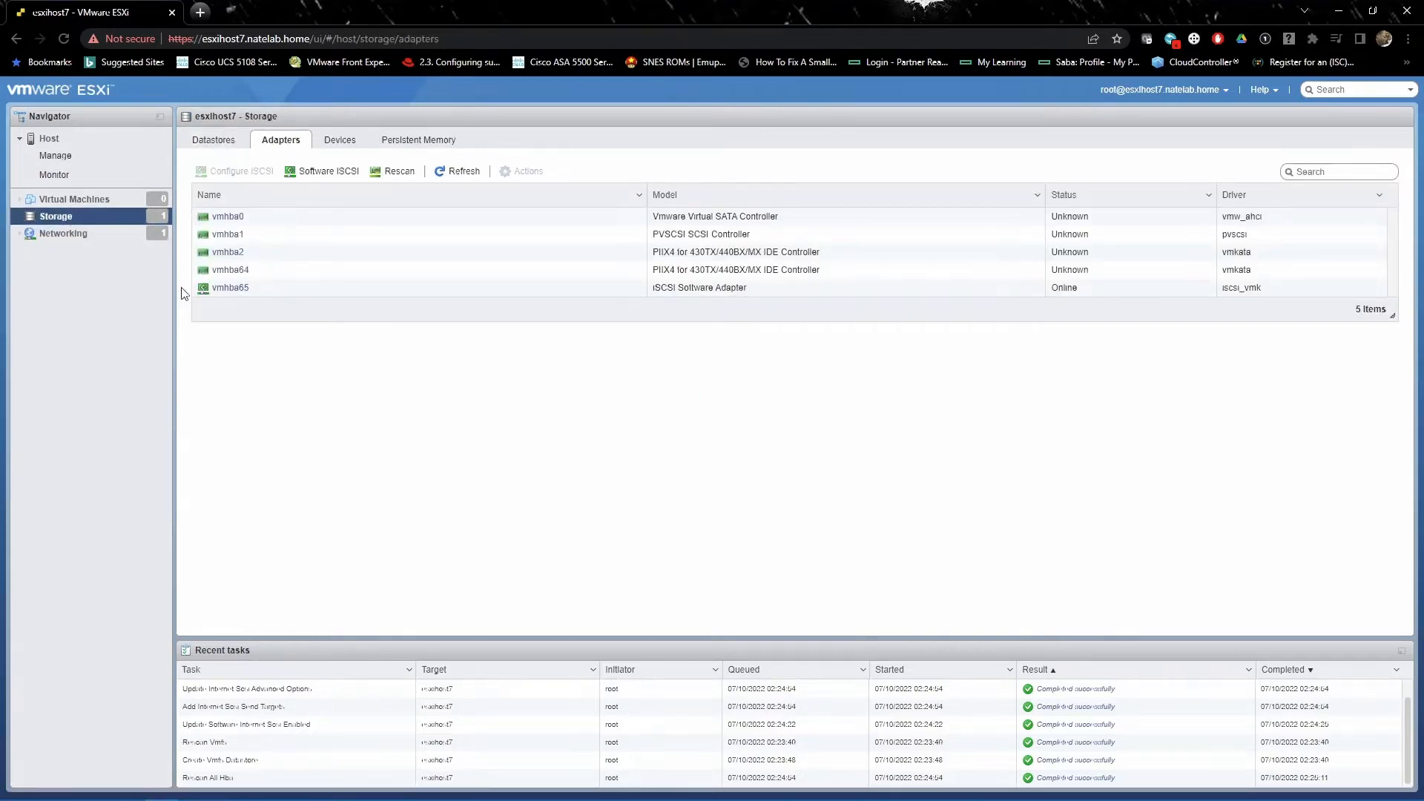
pyautogui.click(400, 173)
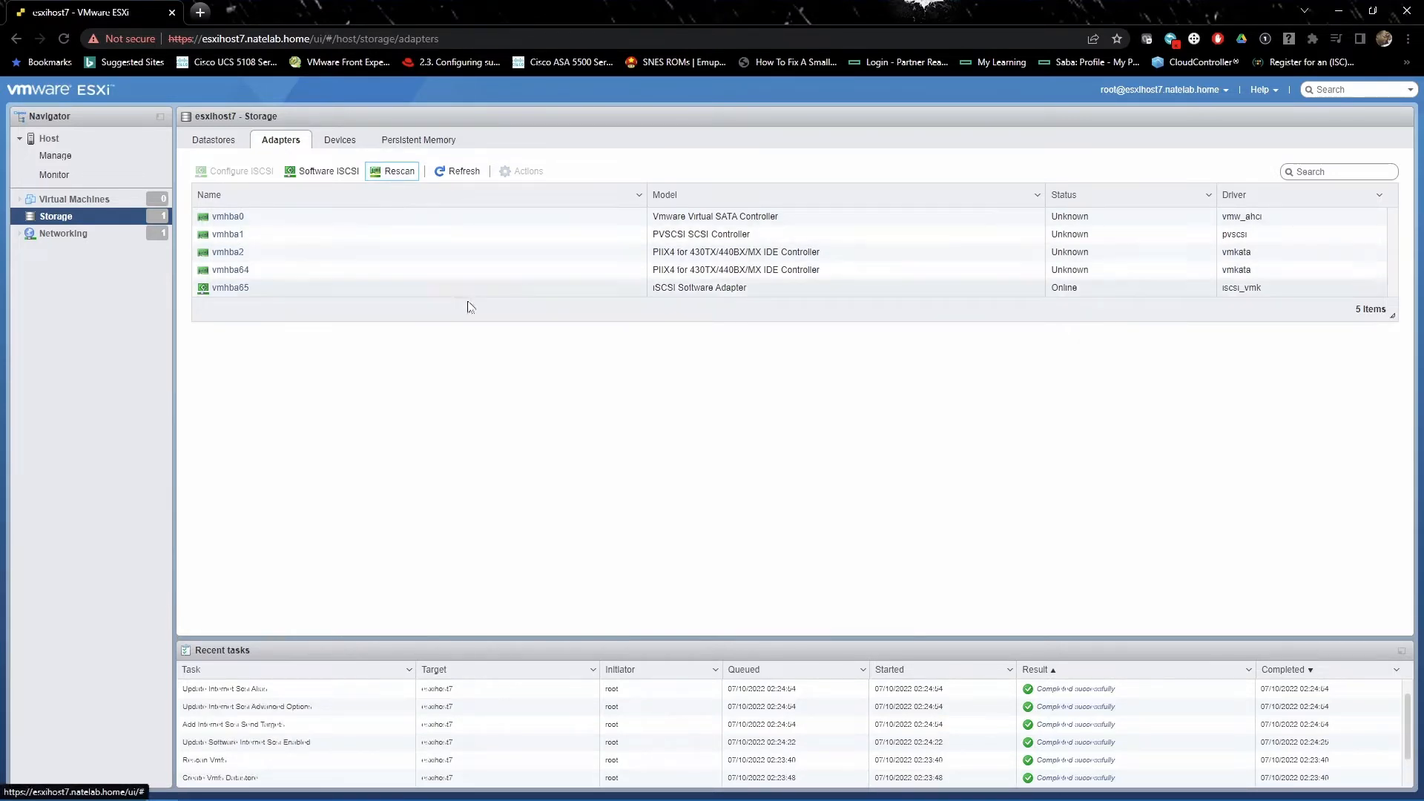
pyautogui.scroll(-2, 1013, 723)
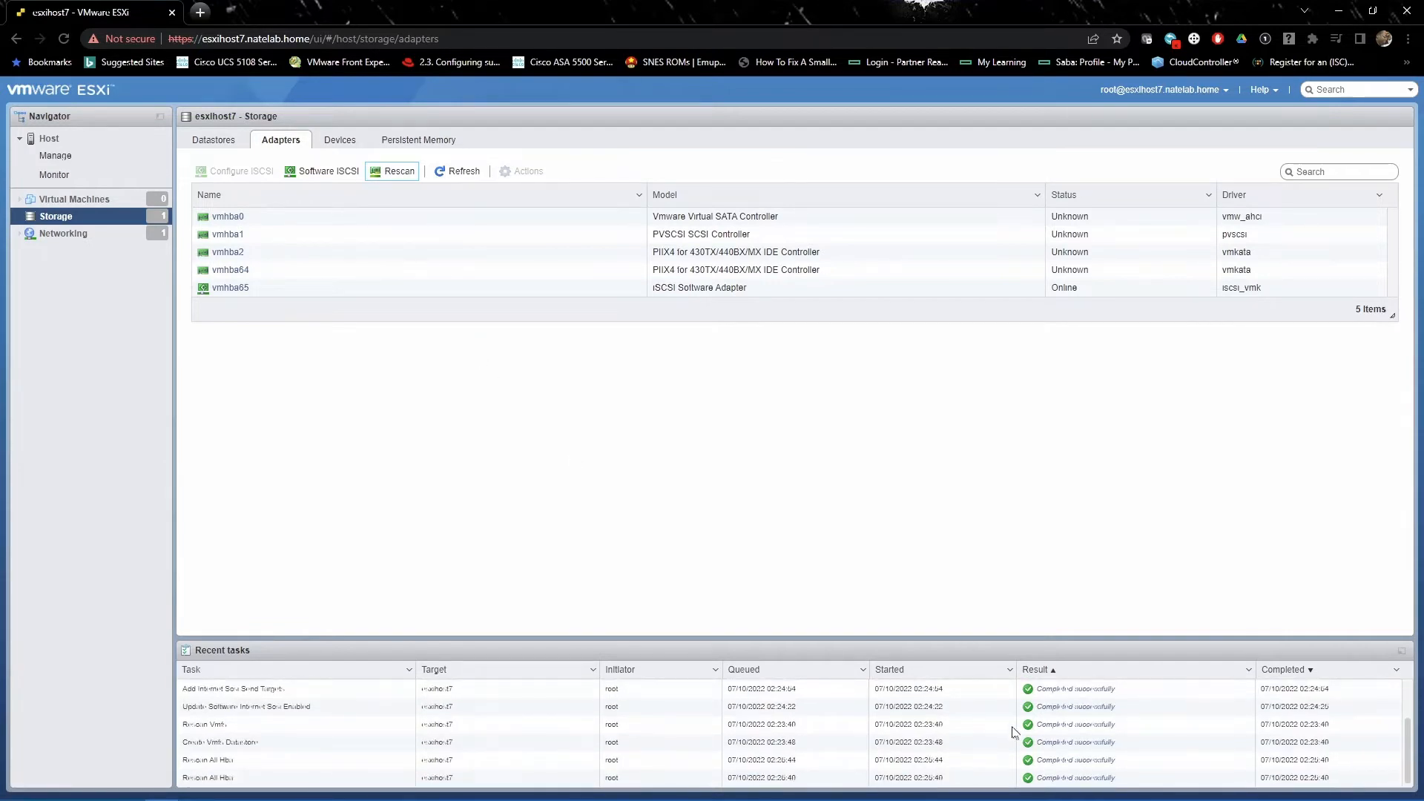
pyautogui.click(215, 140)
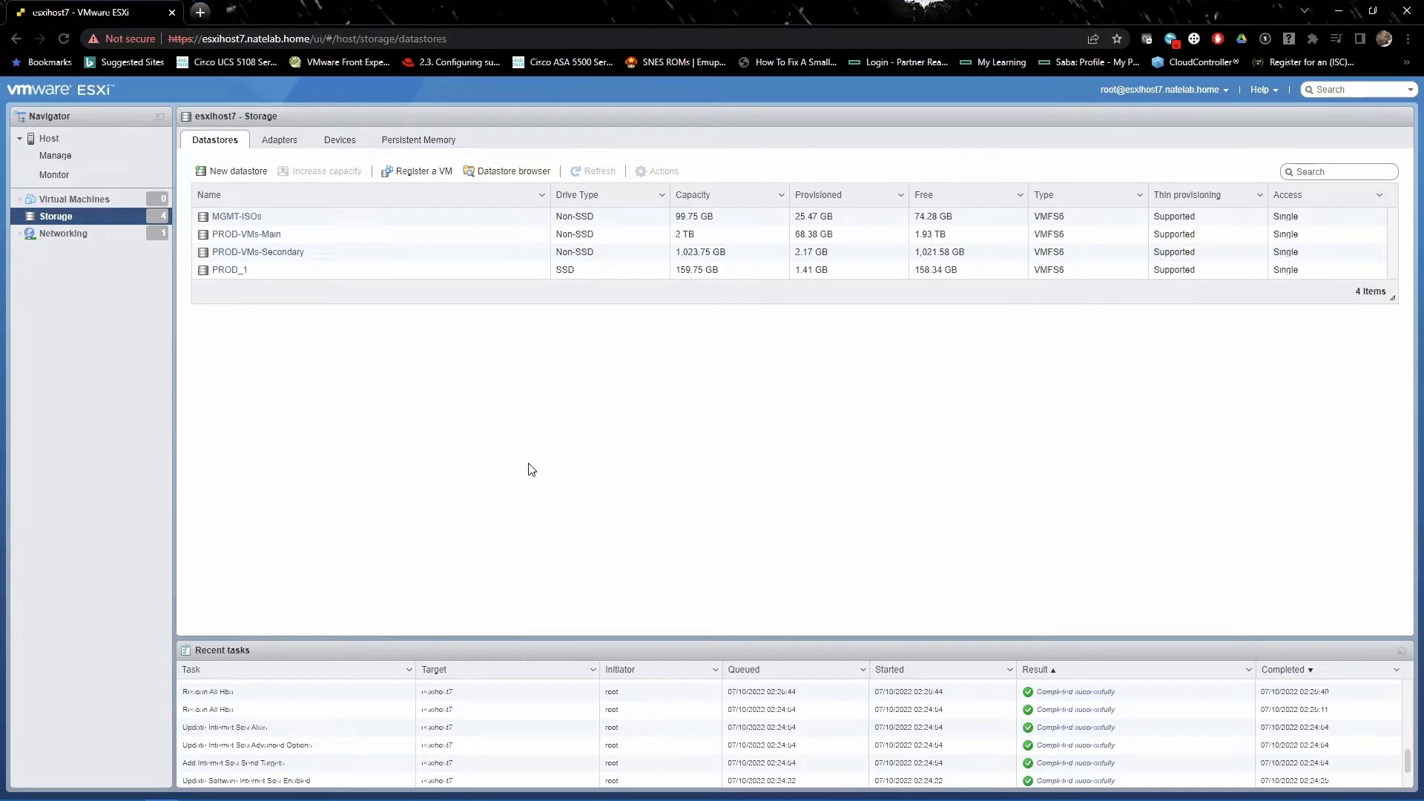
# Start a new port group named VM_PORT_GROUP with VLAN ID 100 on vSwitch0.
pyautogui.click(65, 234)
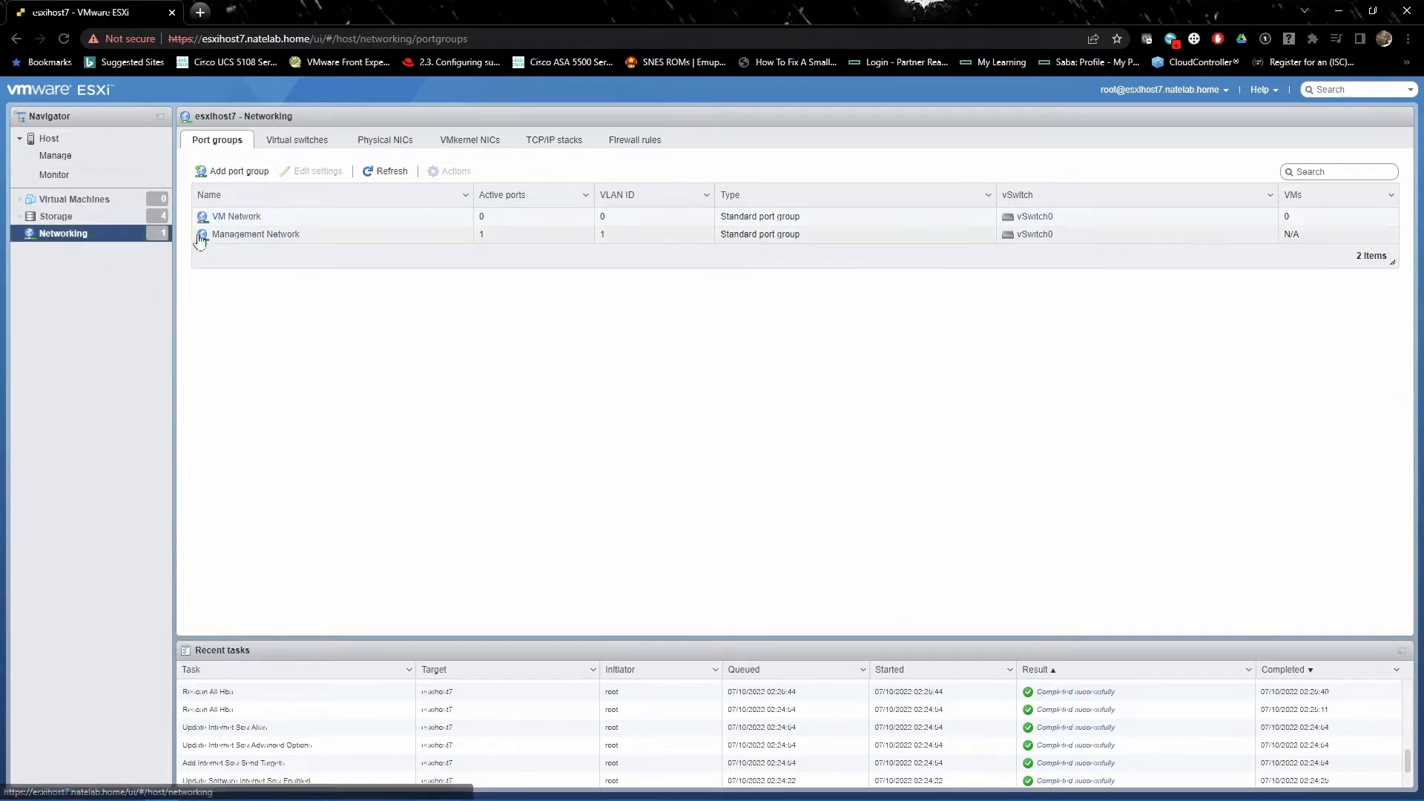
pyautogui.click(244, 175)
pyautogui.moveTo(707, 386); pyautogui.dragTo(637, 384)
pyautogui.press('BackSpace')
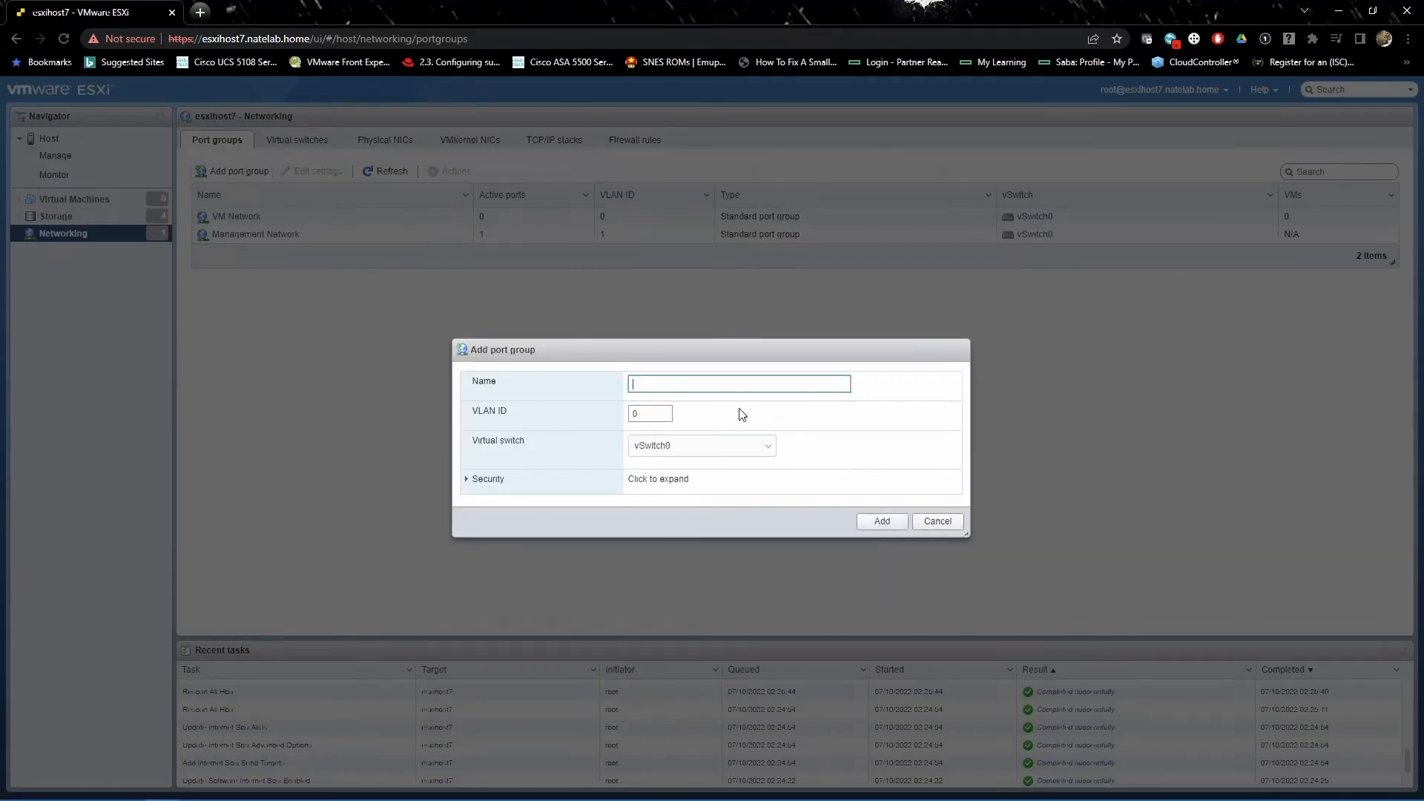
pyautogui.write('VM_PORT_GROUP')
pyautogui.press('Tab')
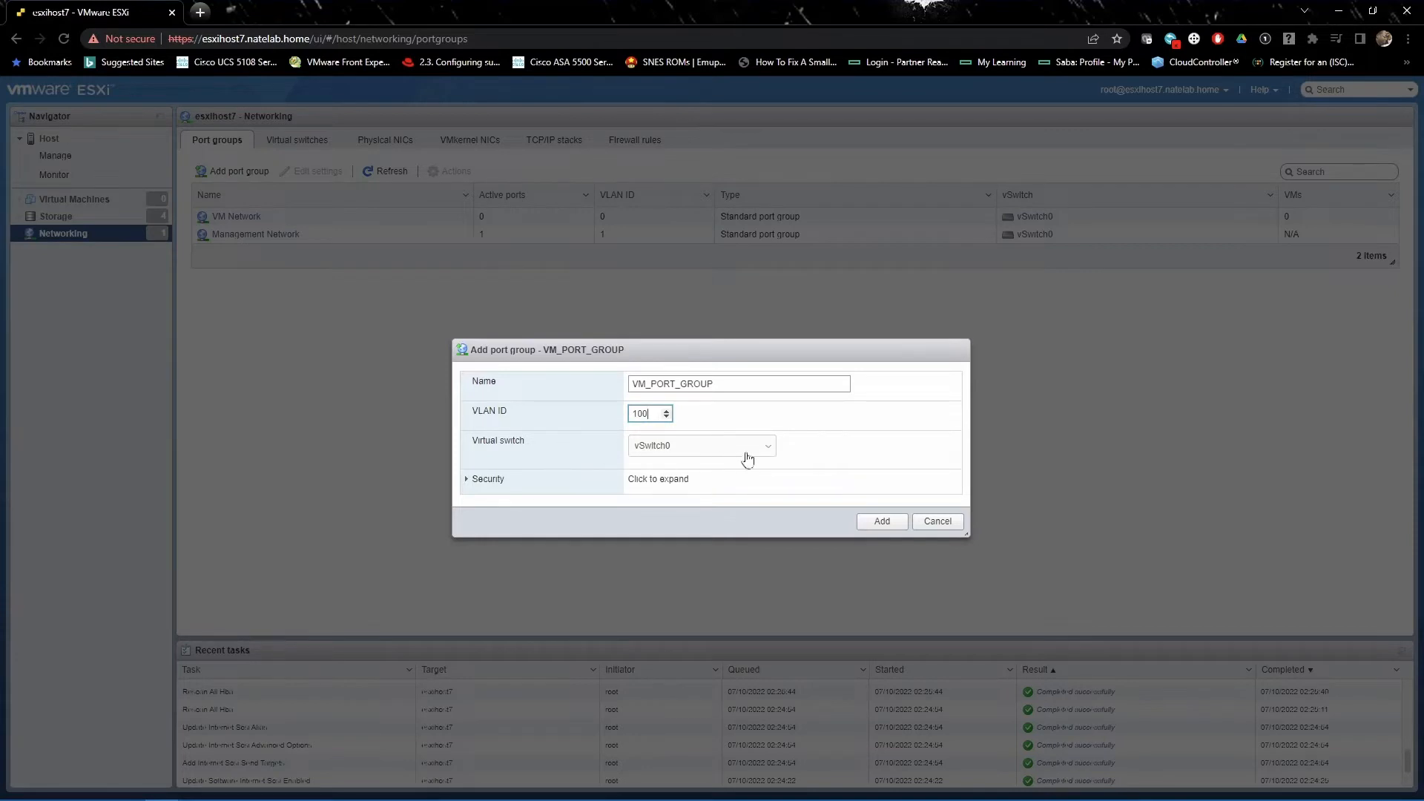
# Set promiscuous mode, MAC address changes and forged transmits to Accept for the new port group and add it.
pyautogui.click(468, 481)
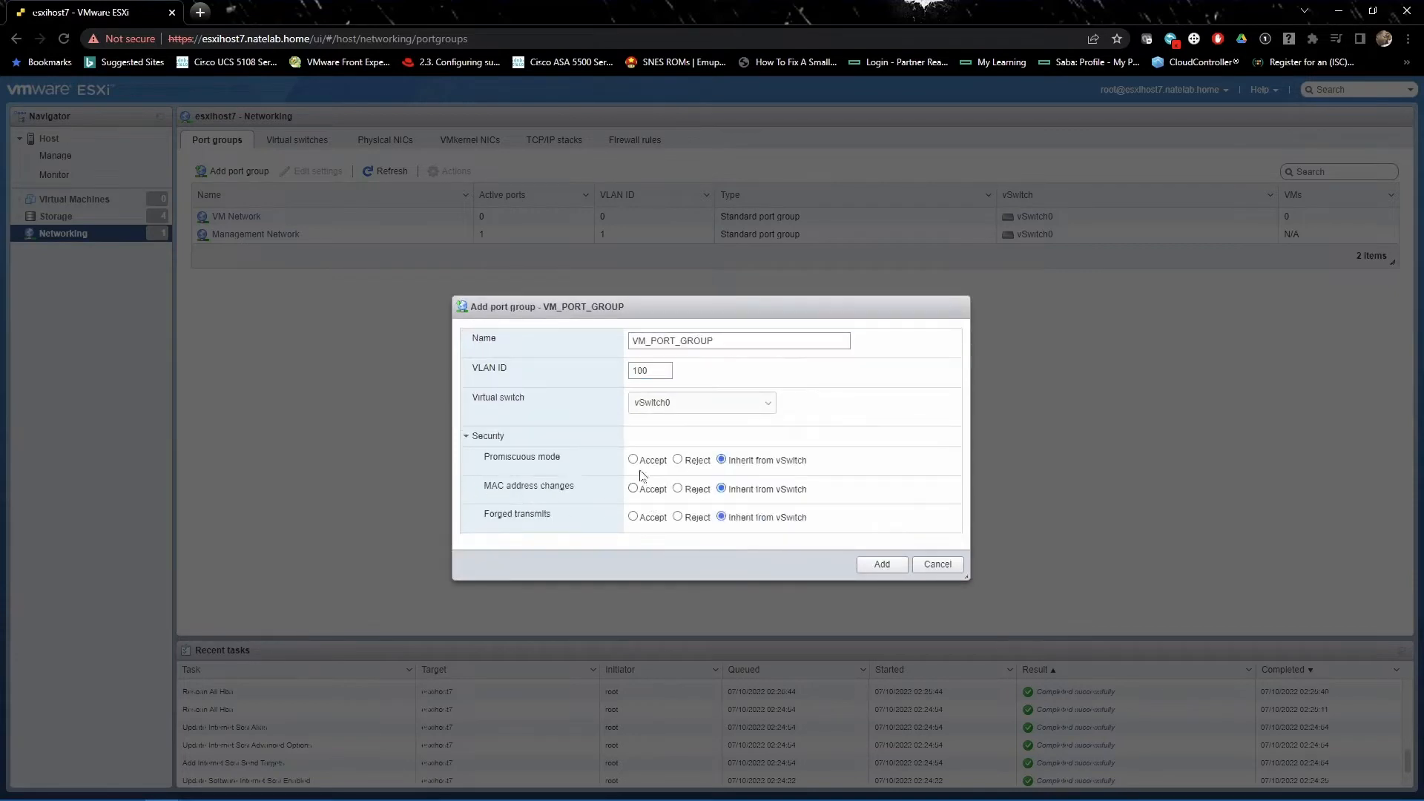
pyautogui.click(633, 460)
pyautogui.click(633, 489)
pyautogui.click(634, 518)
pyautogui.click(882, 565)
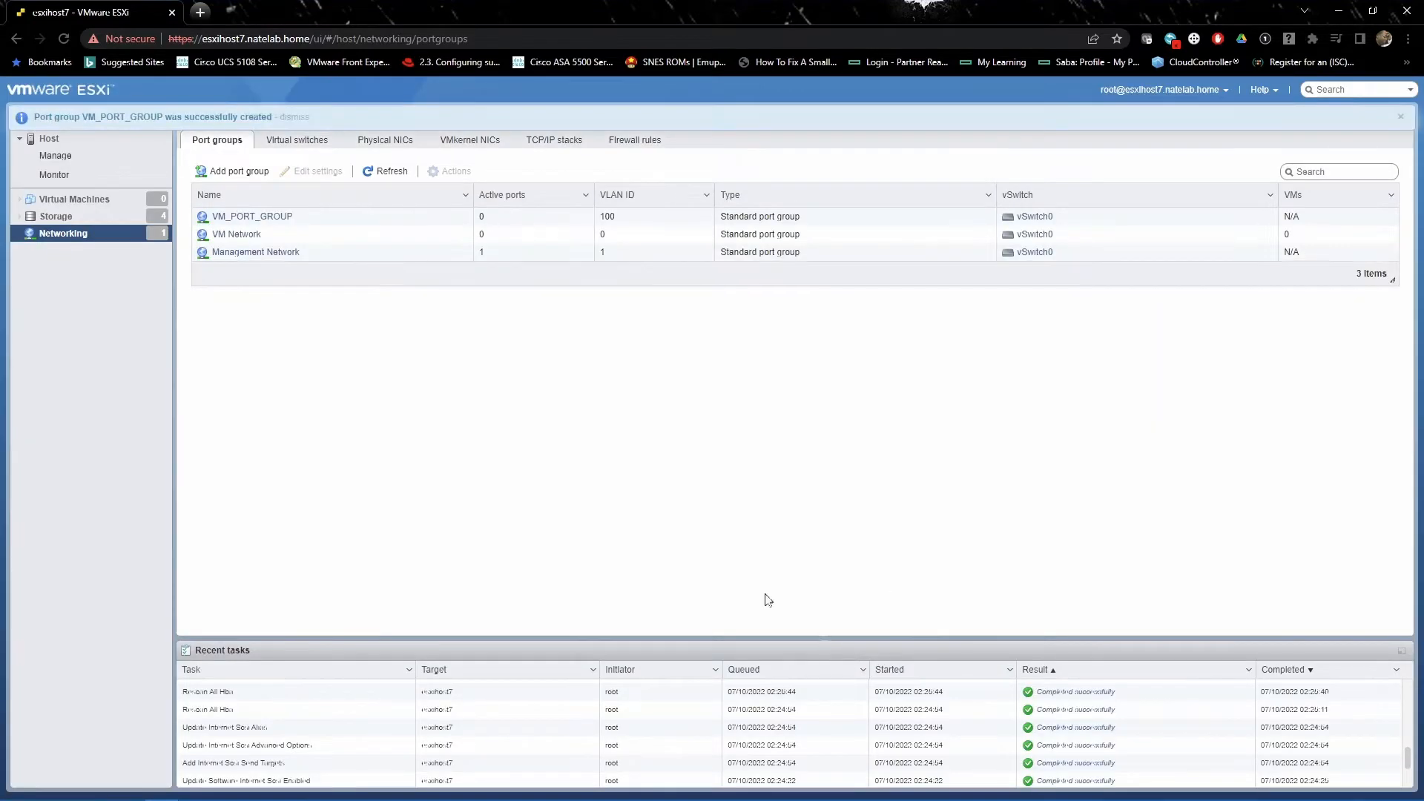
# Set vSwitch0's security policy to accept promiscuous mode, MAC address changes and forged transmits, save it, and dismiss the uplink redundancy notice.
pyautogui.click(301, 148)
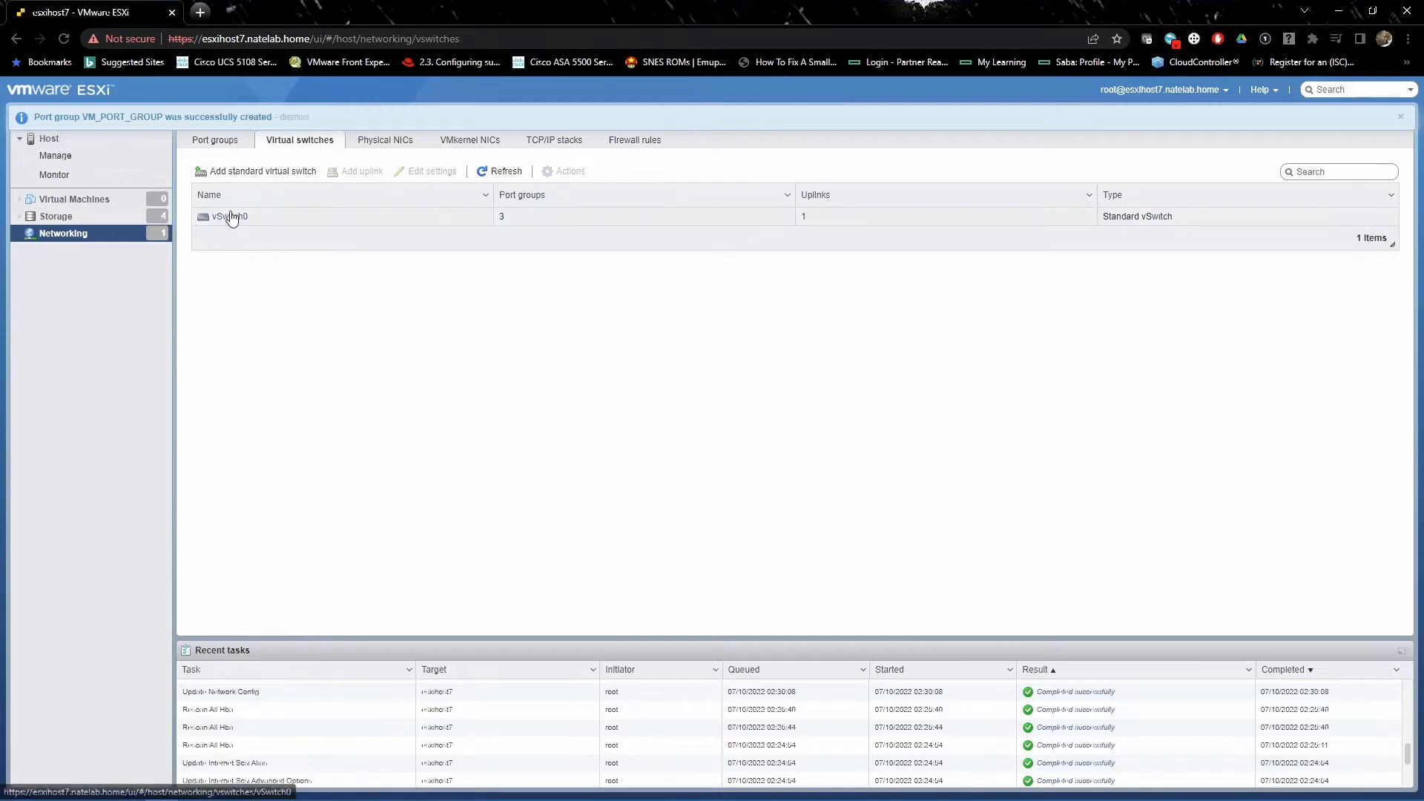
pyautogui.click(229, 217)
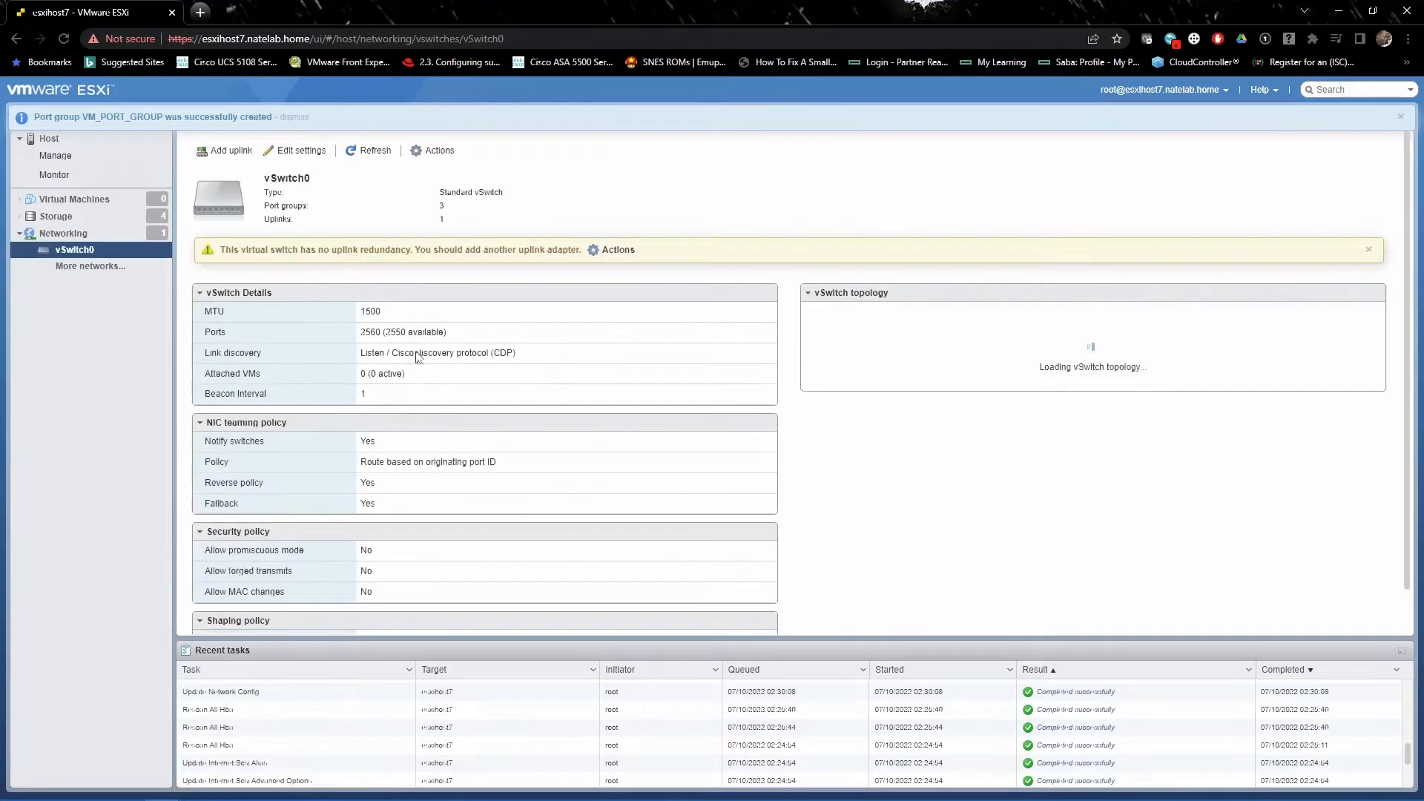
pyautogui.click(304, 150)
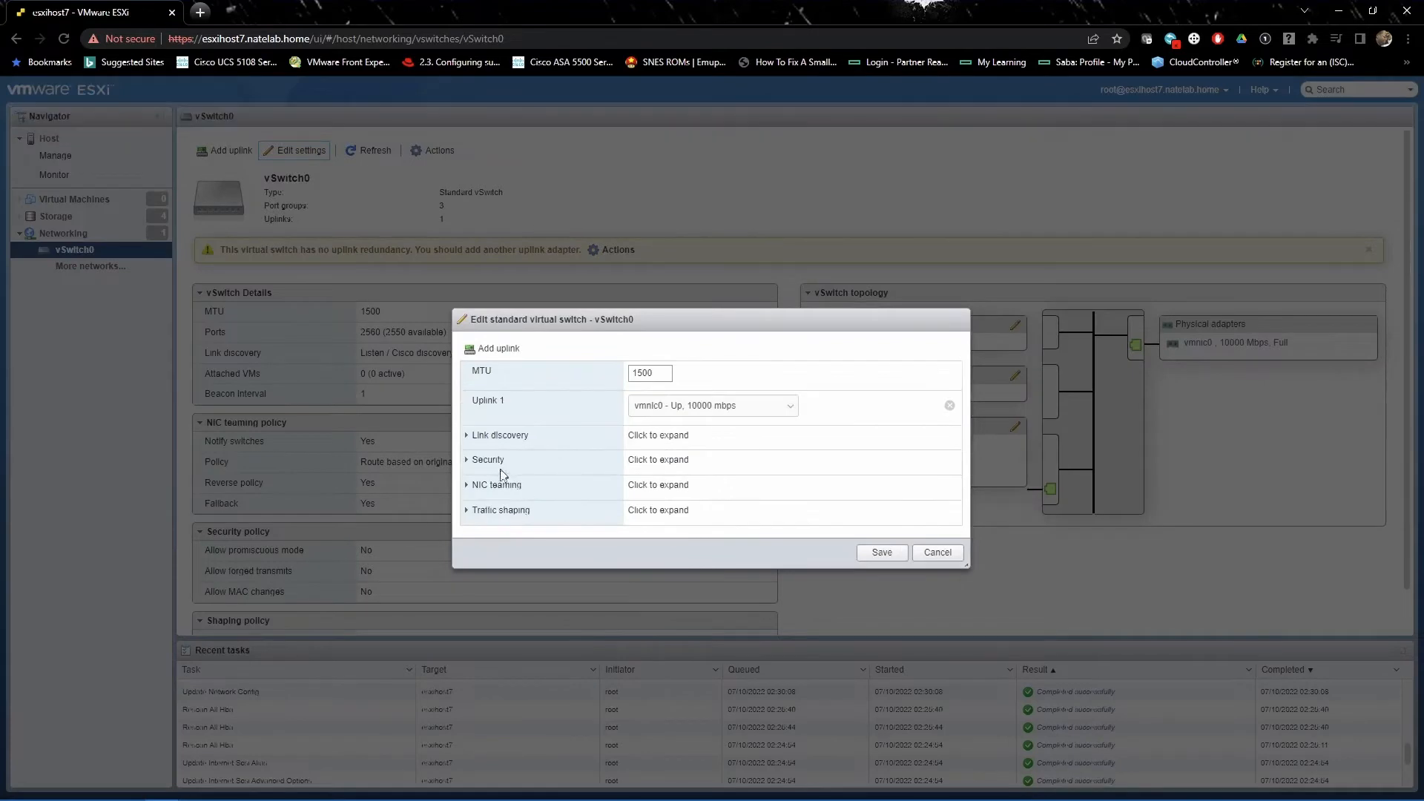
pyautogui.click(468, 461)
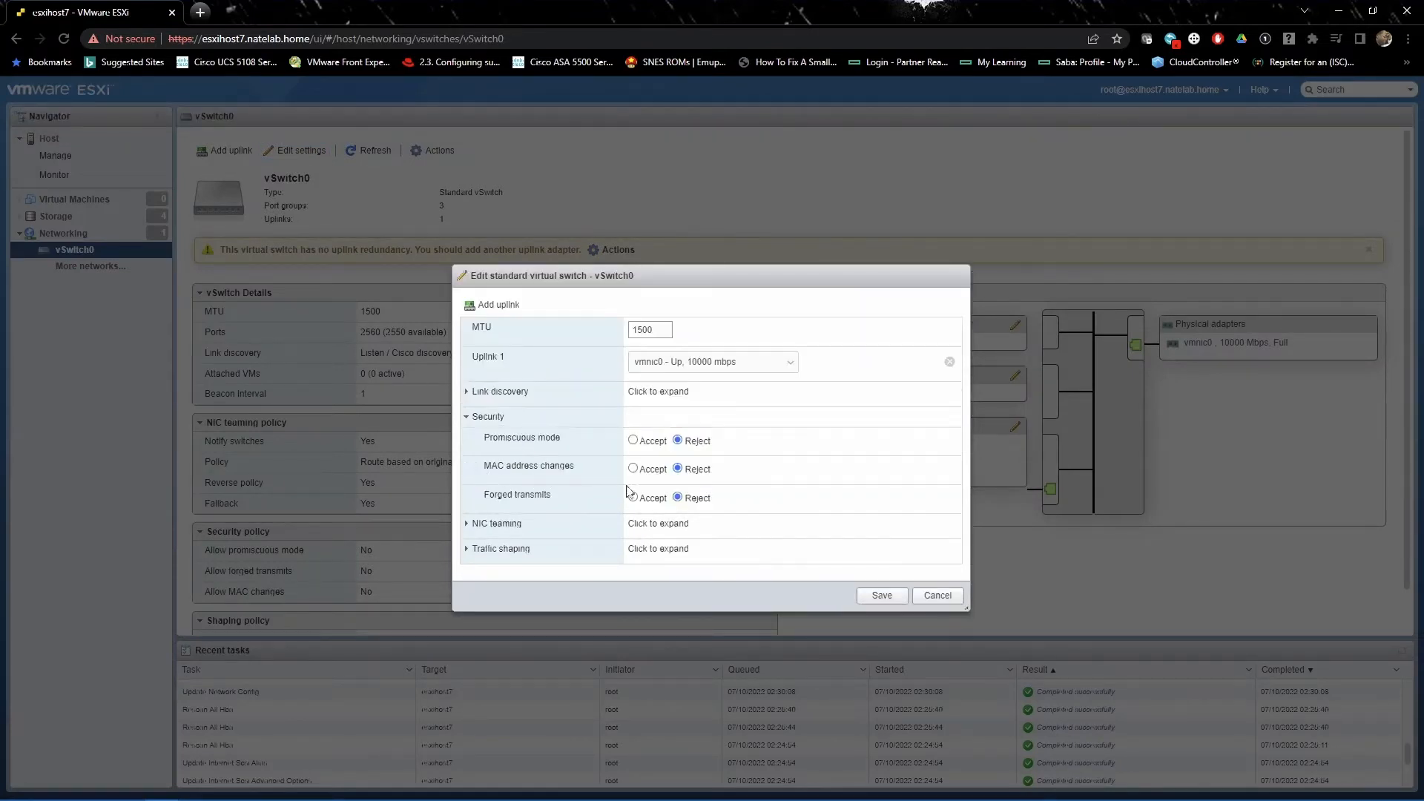
pyautogui.click(633, 441)
pyautogui.click(633, 468)
pyautogui.click(632, 498)
pyautogui.click(882, 596)
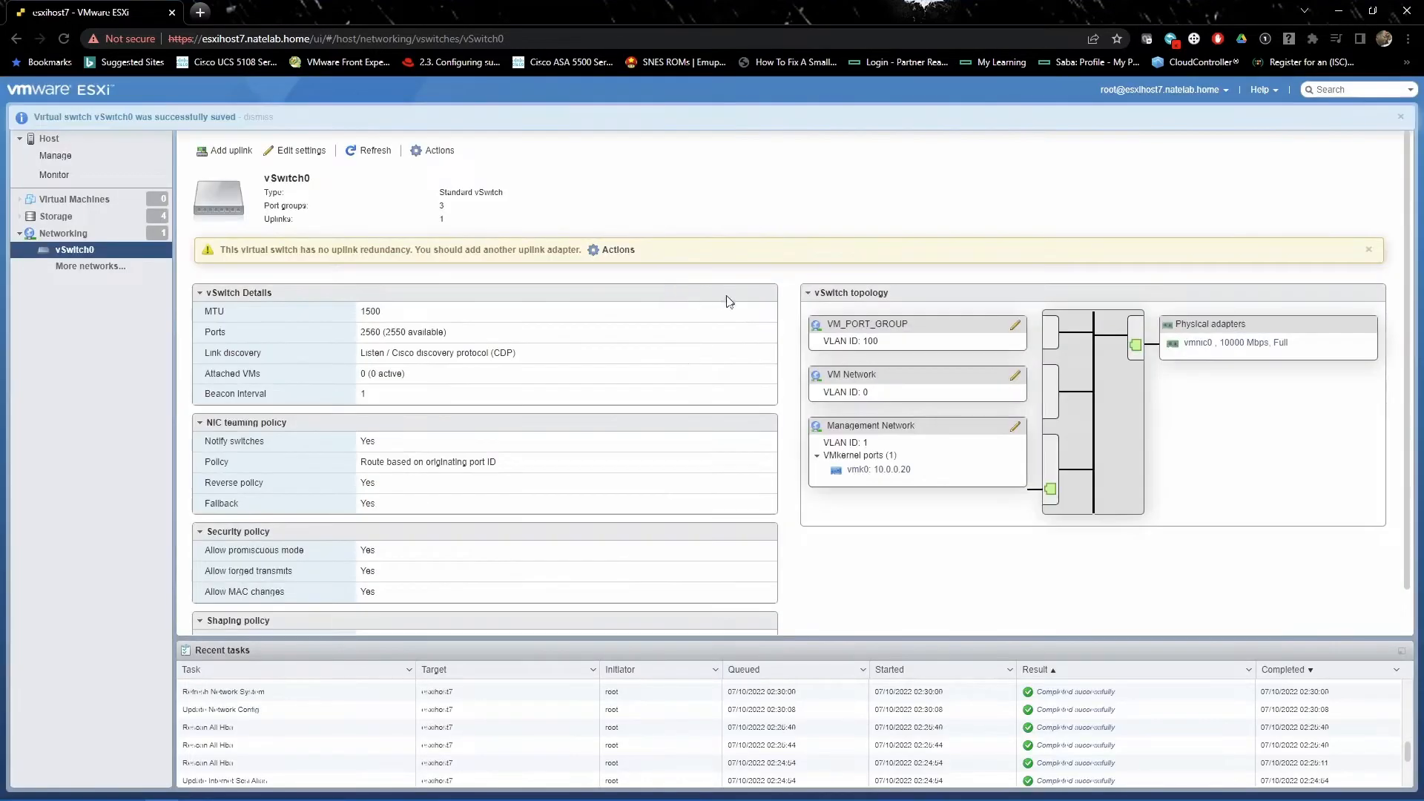
pyautogui.click(1368, 250)
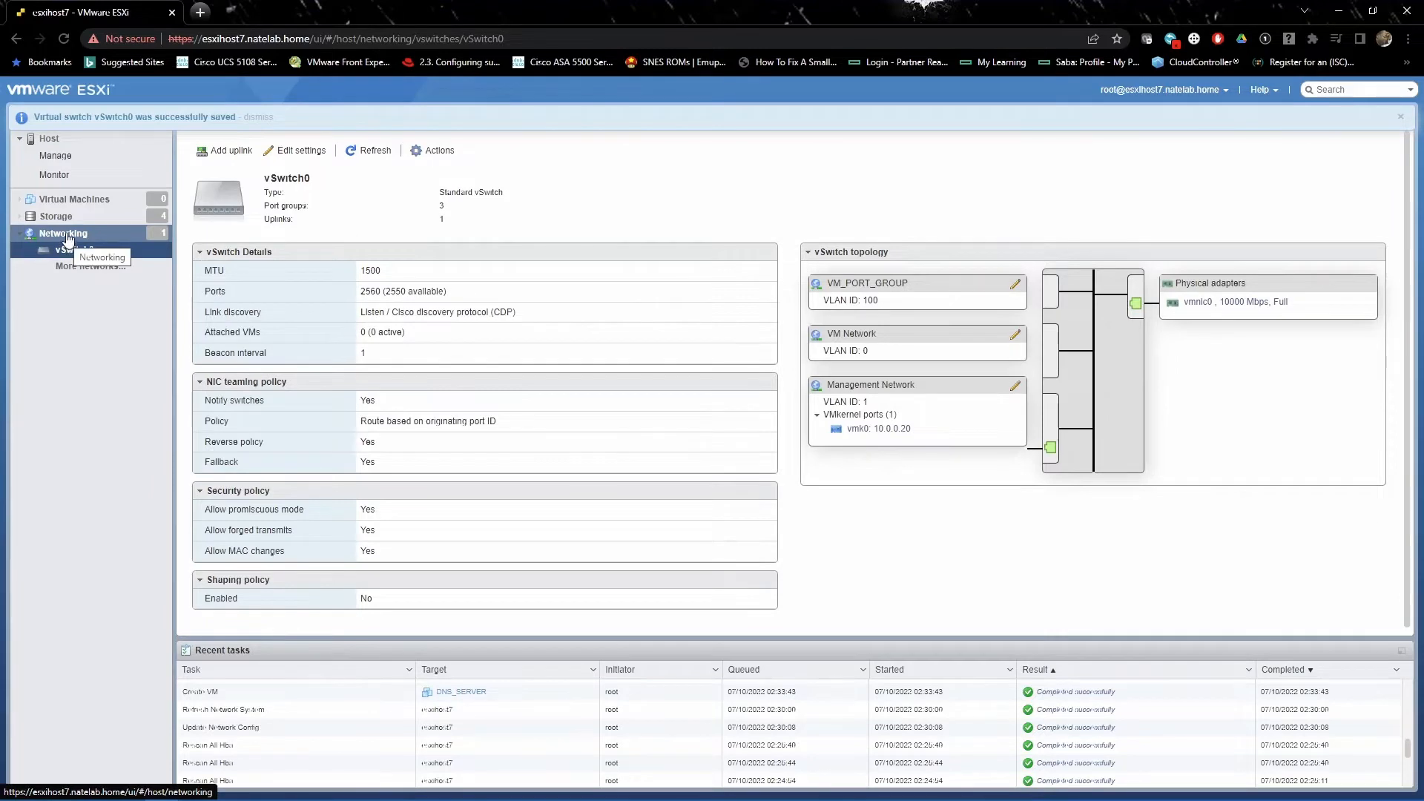
# Start creating a new virtual machine on the host and name it DNS_SERVER.
pyautogui.click(83, 200)
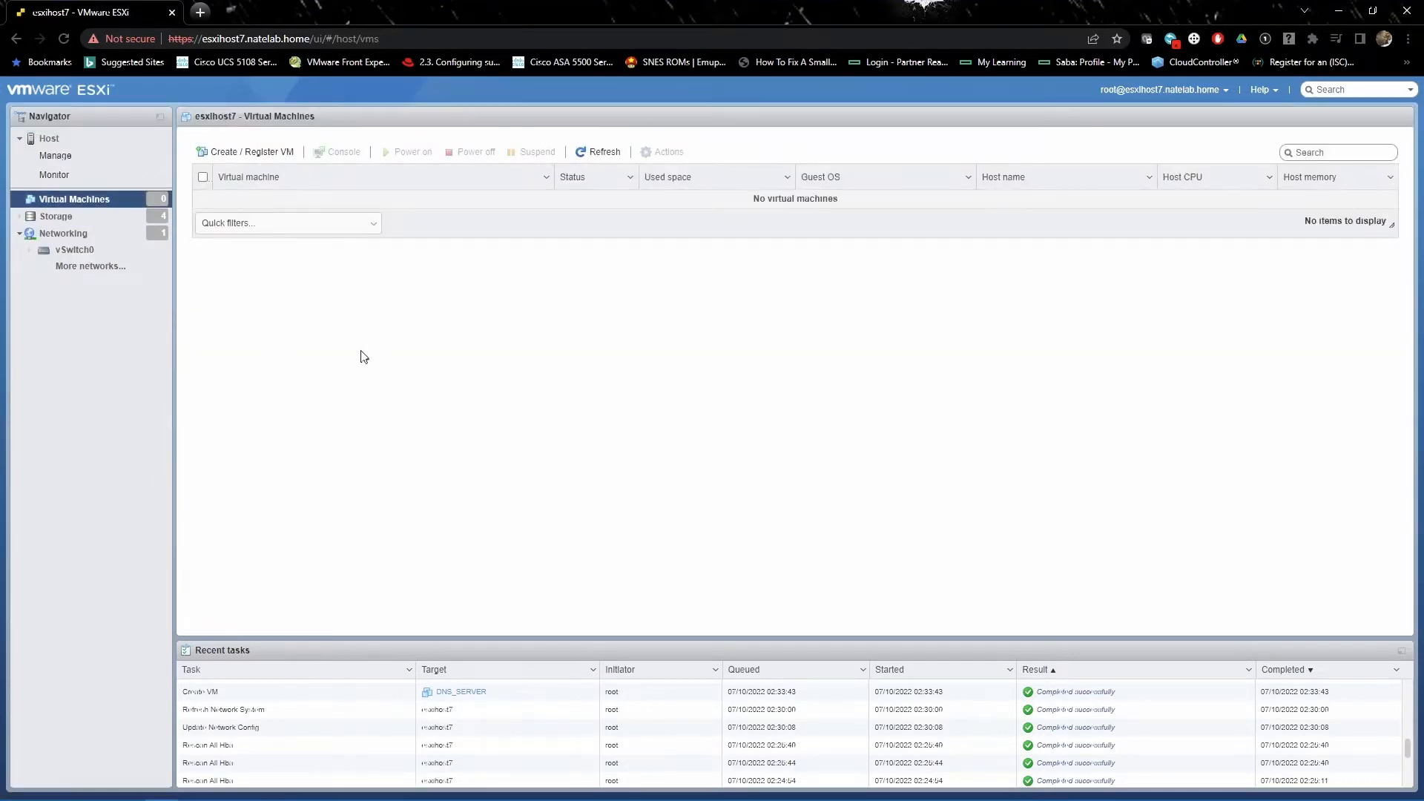
pyautogui.click(229, 152)
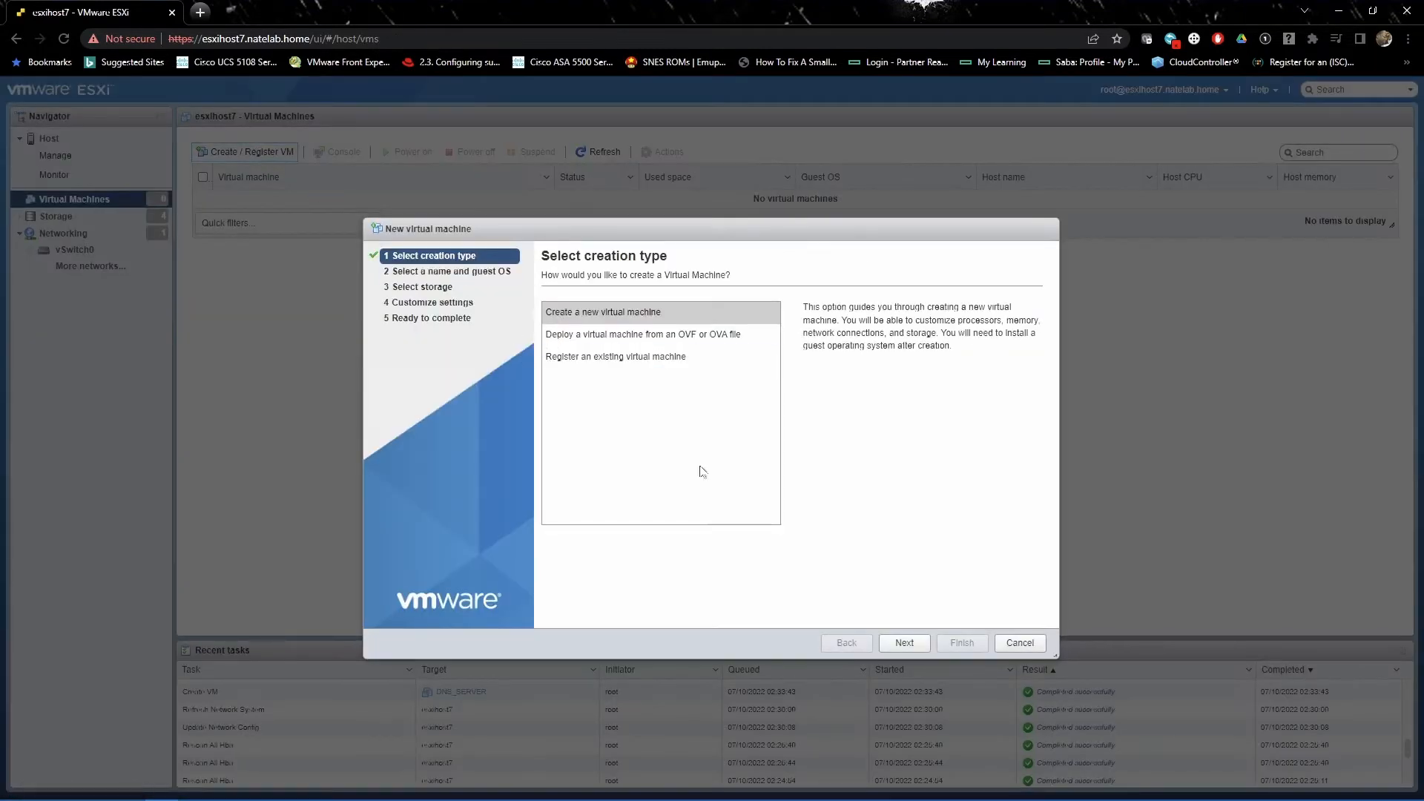
pyautogui.click(904, 642)
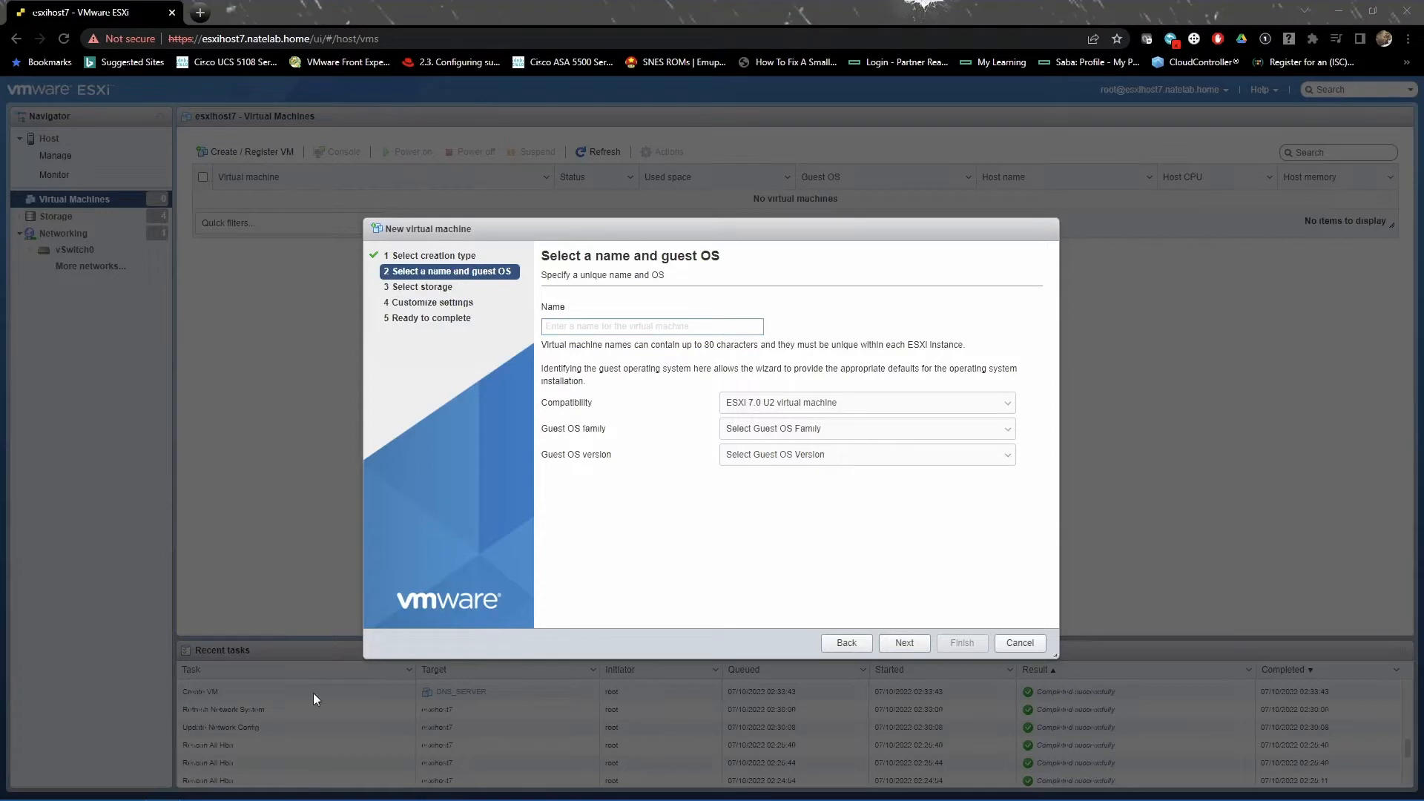
pyautogui.click(681, 324)
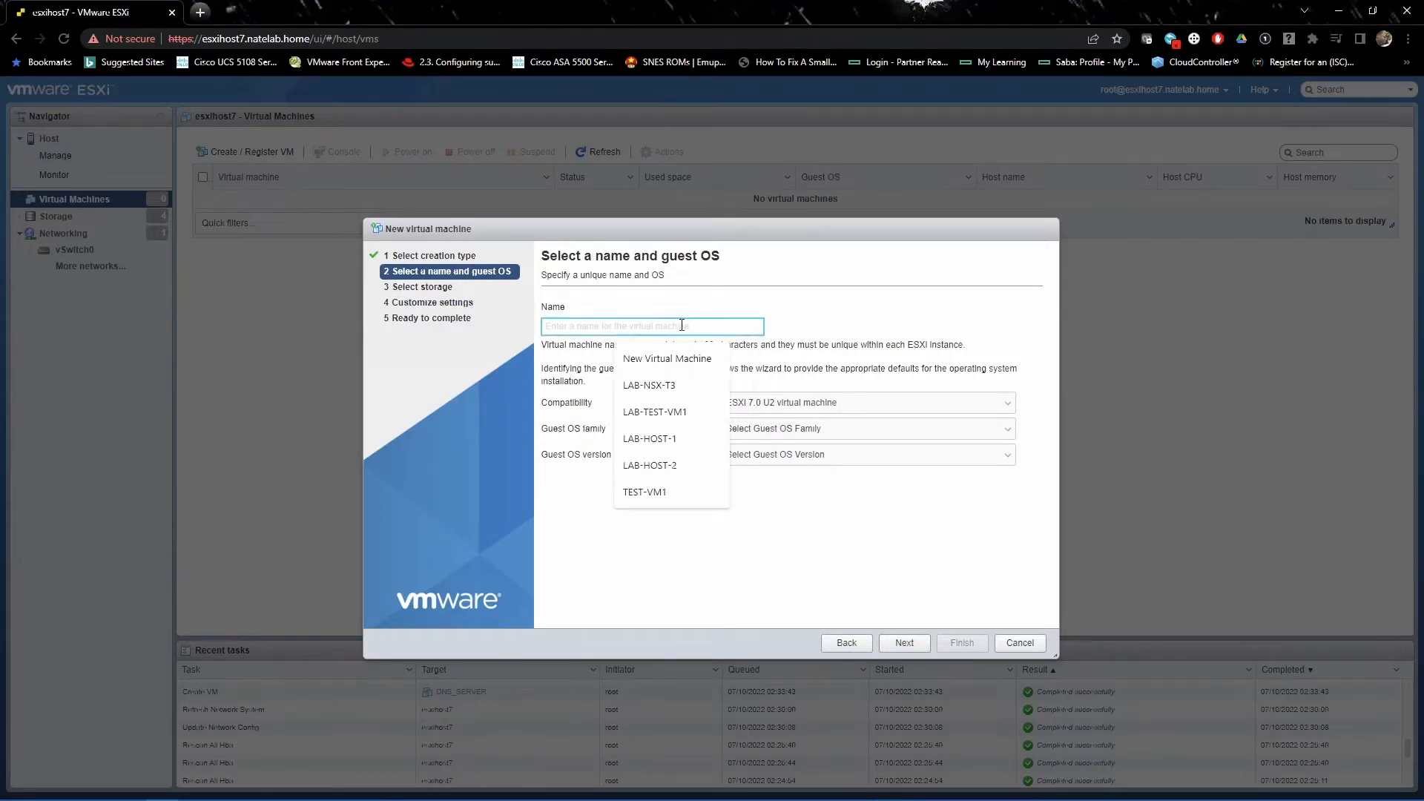
pyautogui.write('DNS')
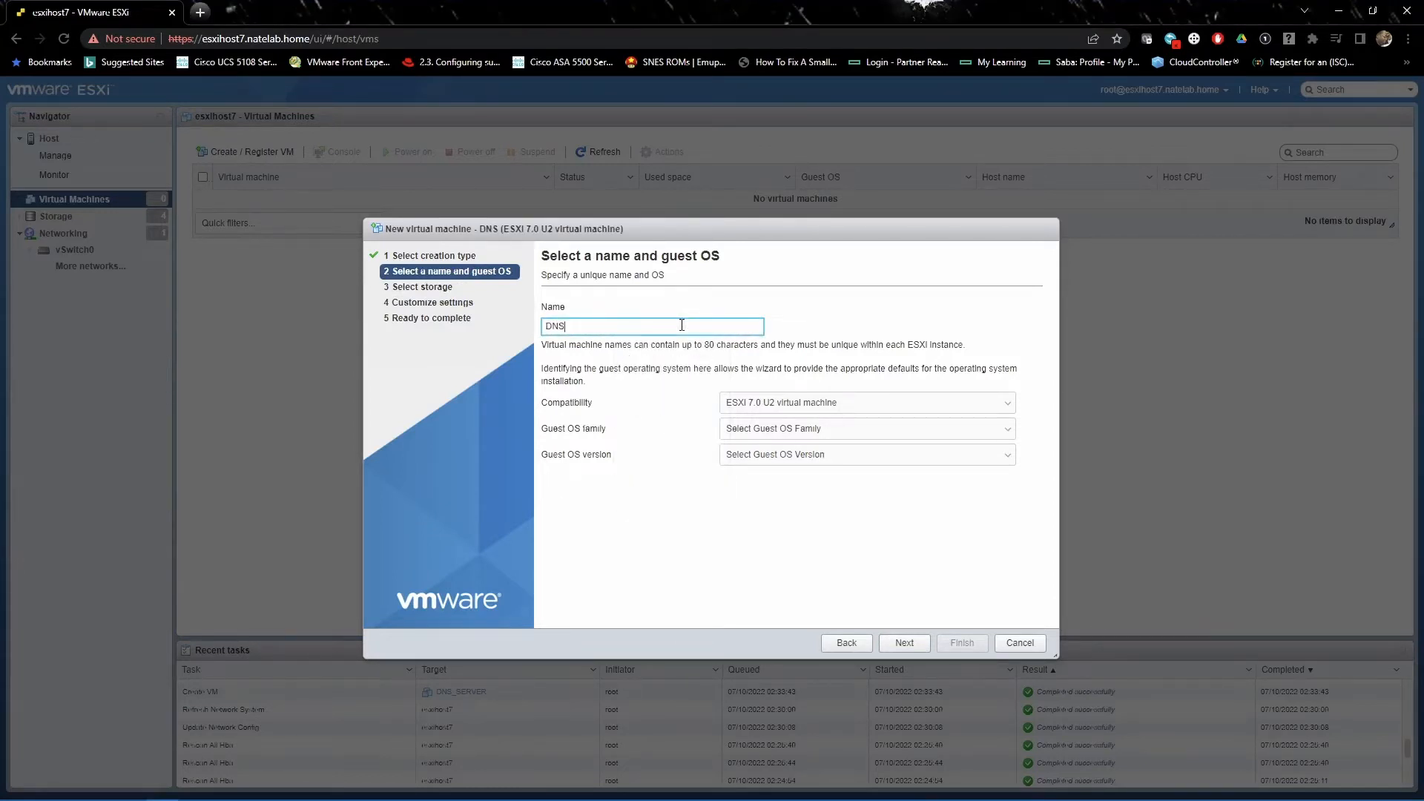
pyautogui.write('_SERVER')
# Set the guest OS family to Windows and the version to Microsoft Windows Server 2016 (64-bit).
pyautogui.click(842, 428)
pyautogui.click(764, 494)
pyautogui.click(770, 461)
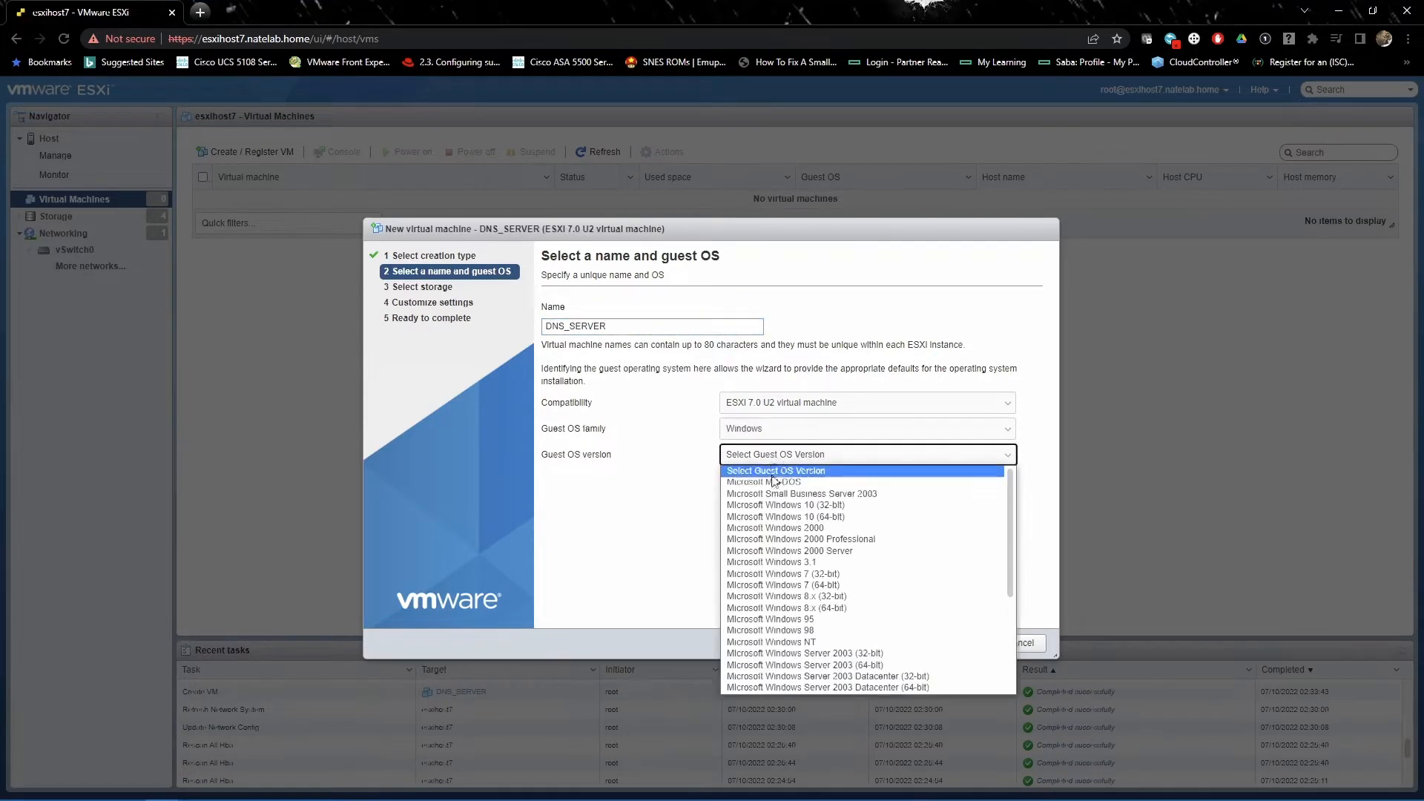
pyautogui.scroll(-3, 835, 577)
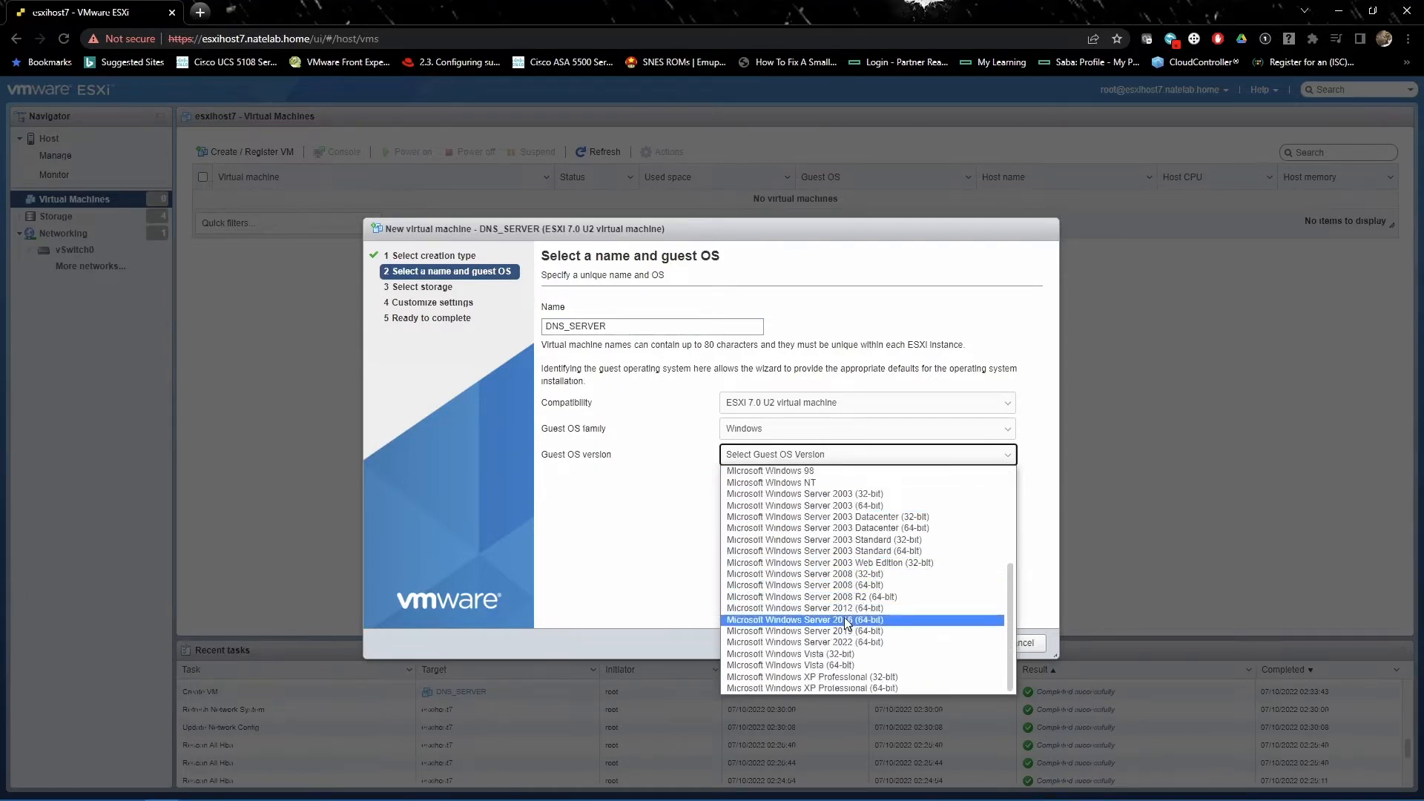
pyautogui.click(844, 618)
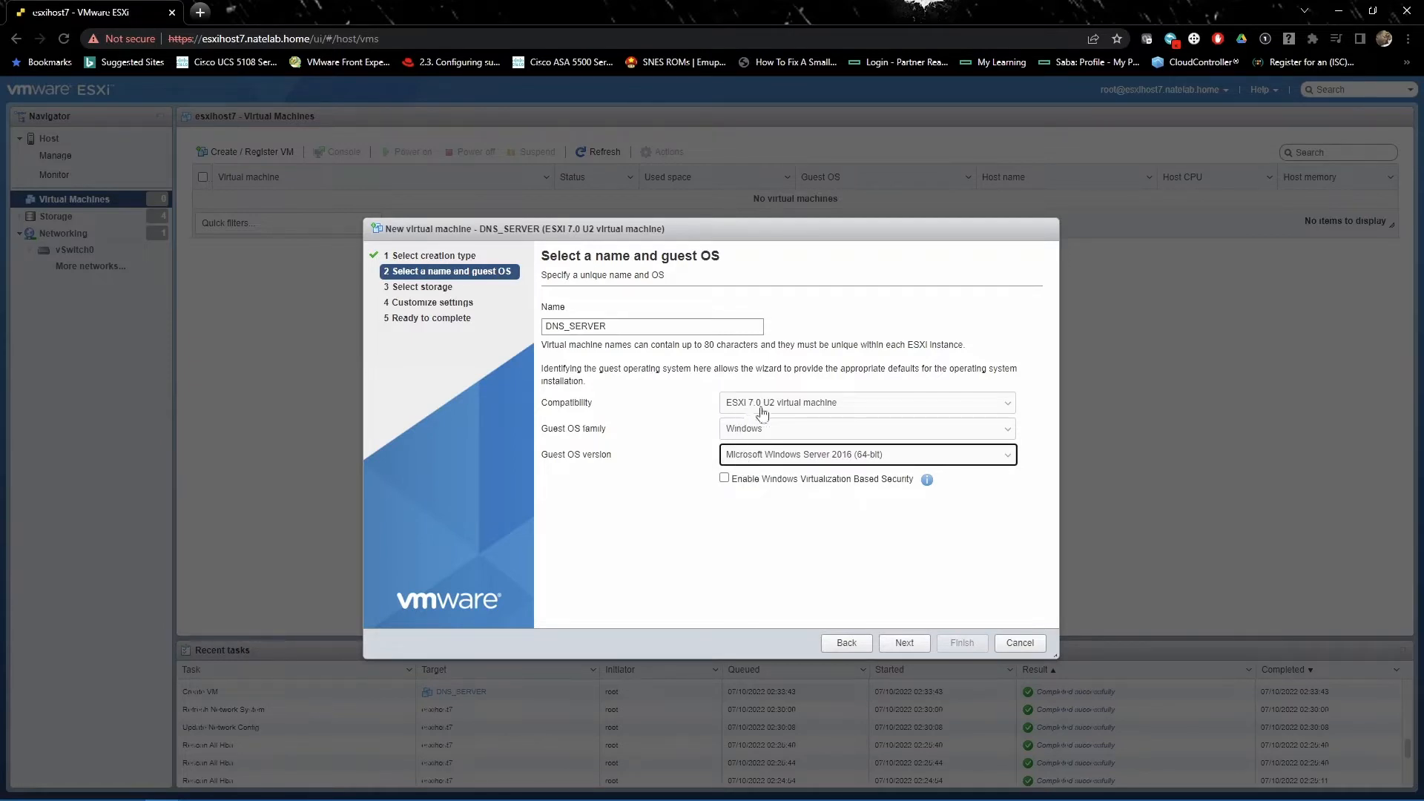
# Choose ESXi 7.0 U2 virtual machine compatibility and select the PROD_1 datastore for the virtual machine's storage.
pyautogui.click(851, 407)
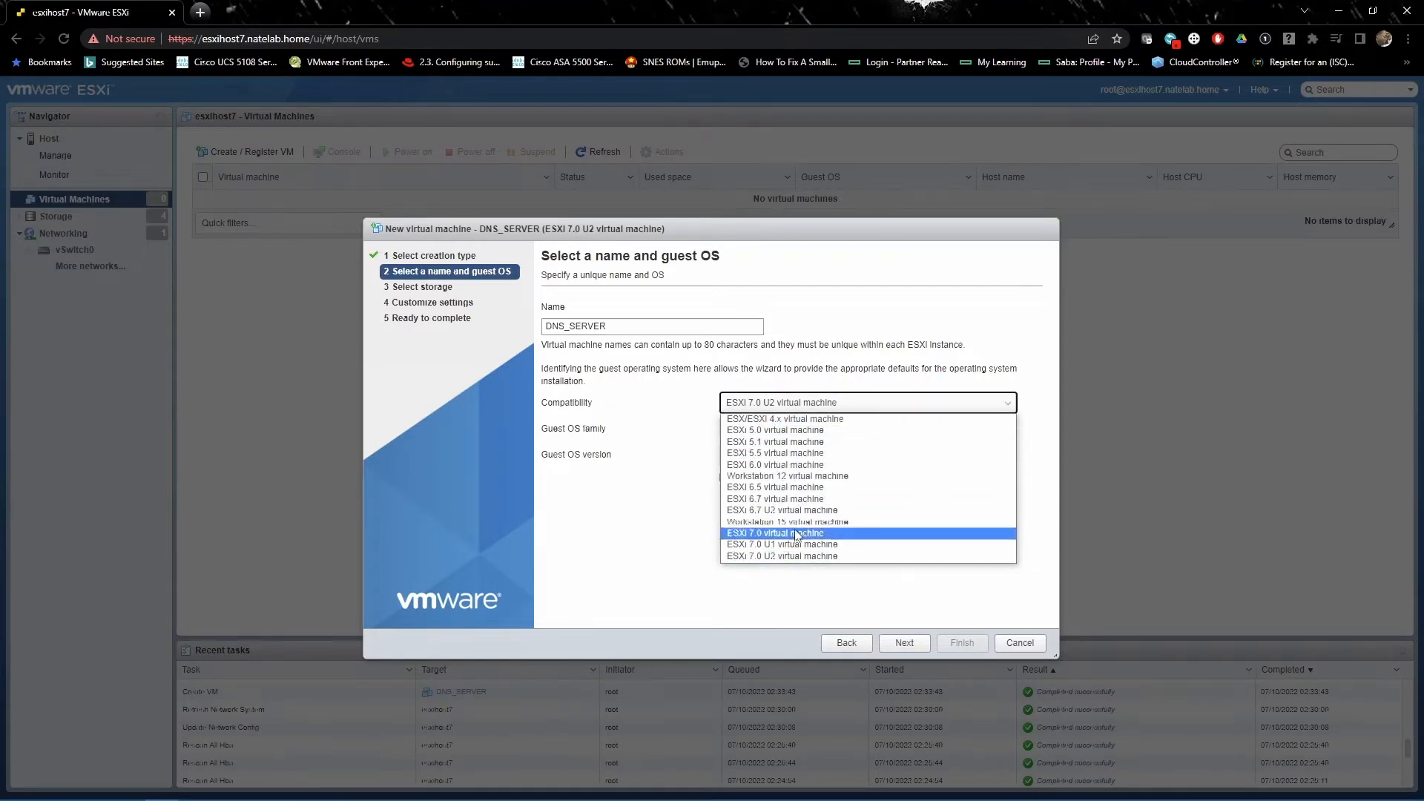
pyautogui.click(938, 555)
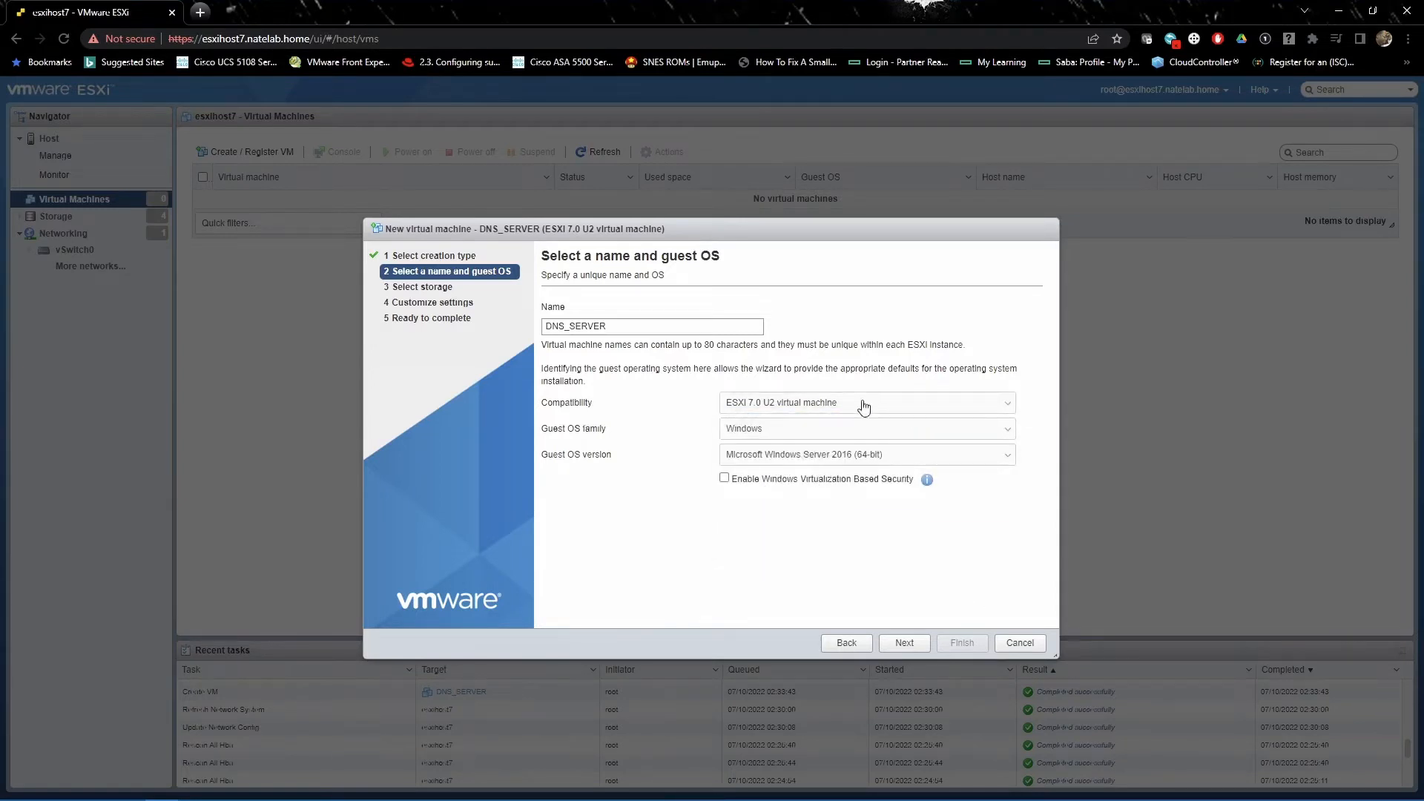
pyautogui.click(904, 644)
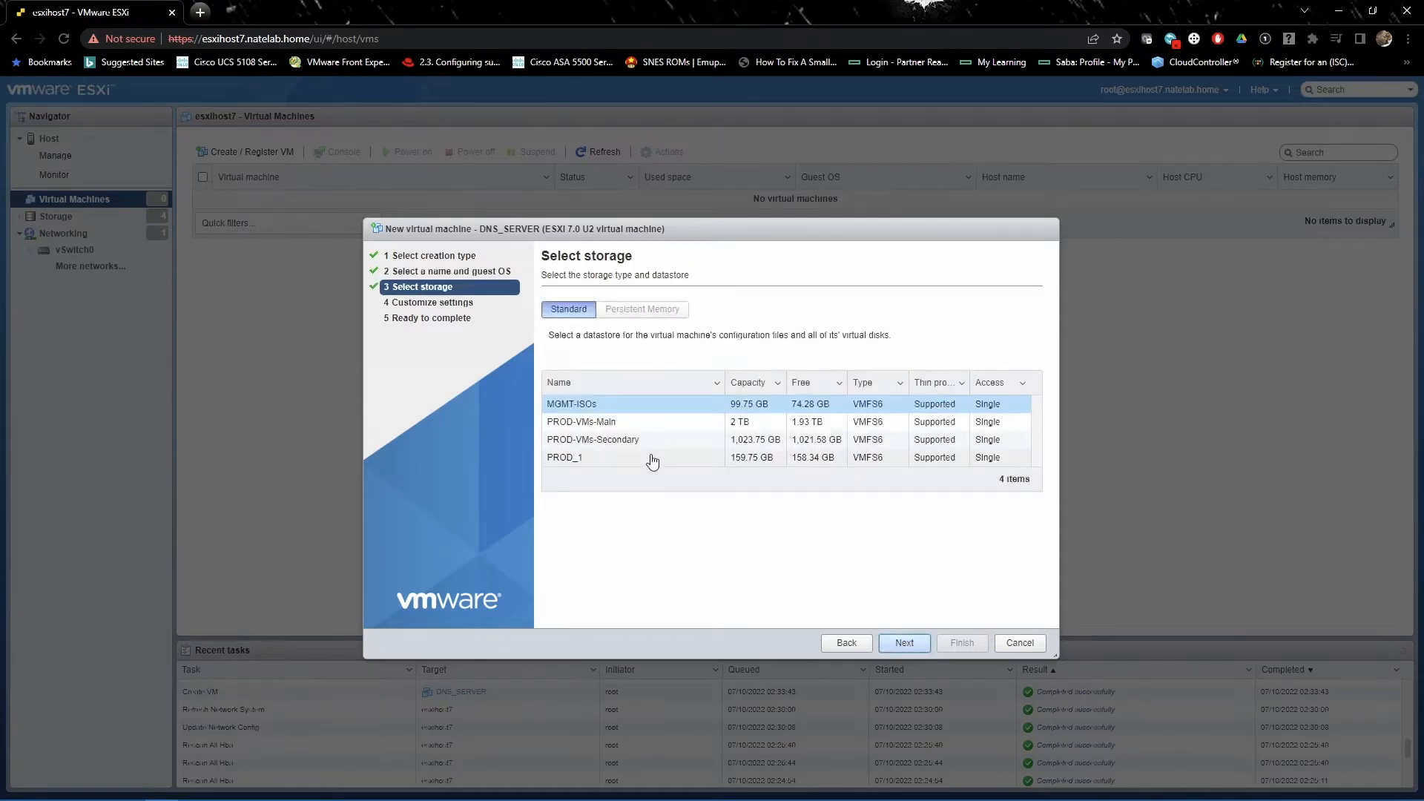
pyautogui.click(652, 458)
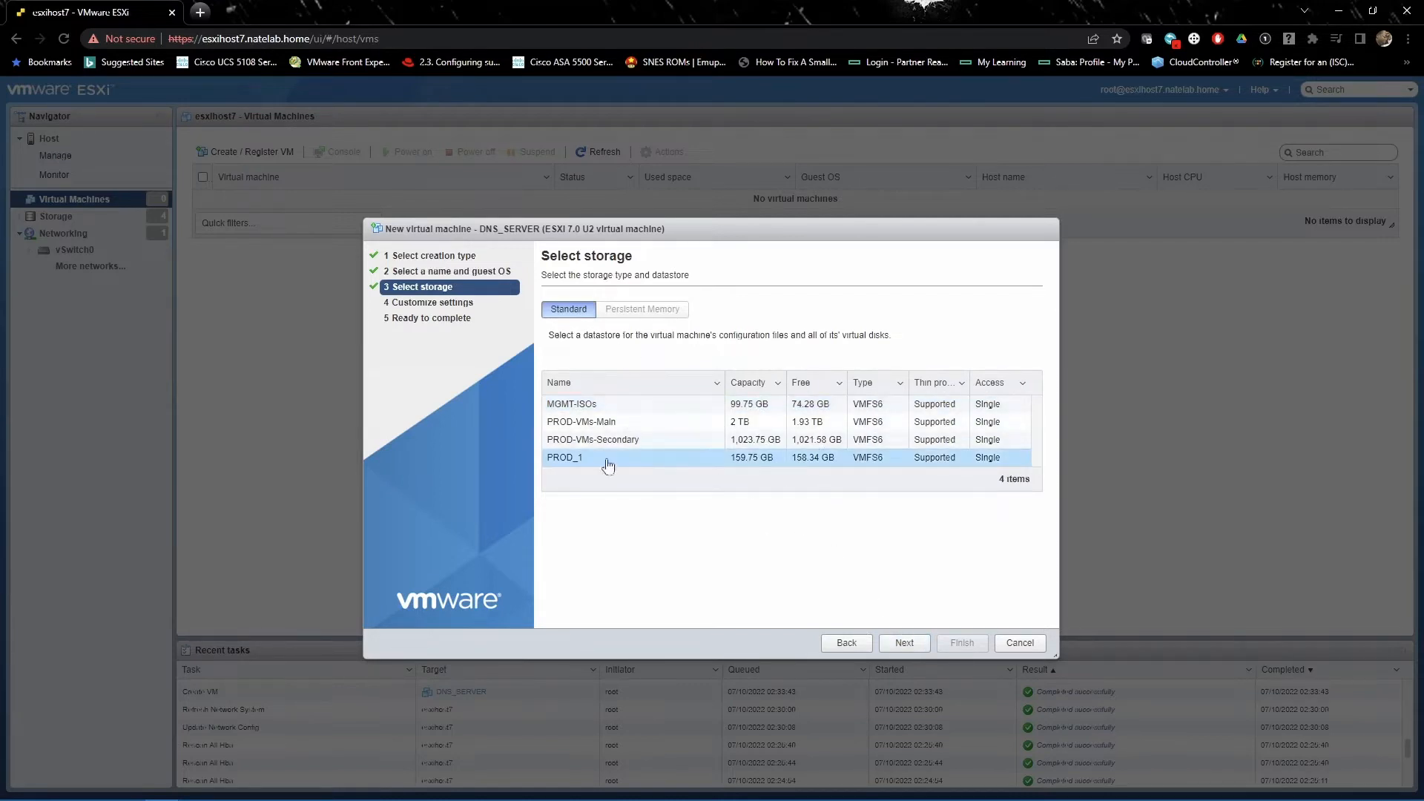
pyautogui.click(906, 644)
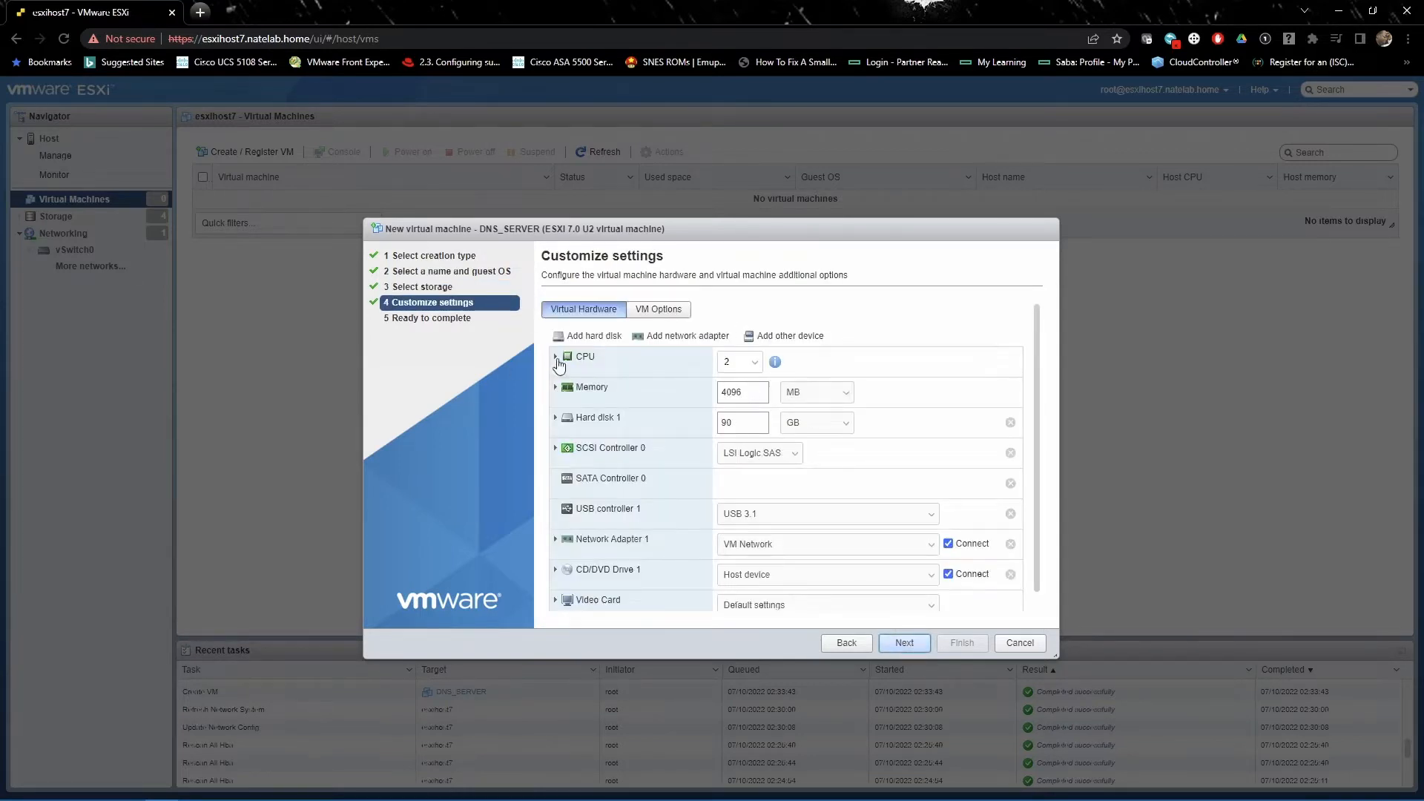
# Enable CPU Hot Add and expose both hardware assisted virtualization and IOMMU to the guest OS.
pyautogui.click(556, 358)
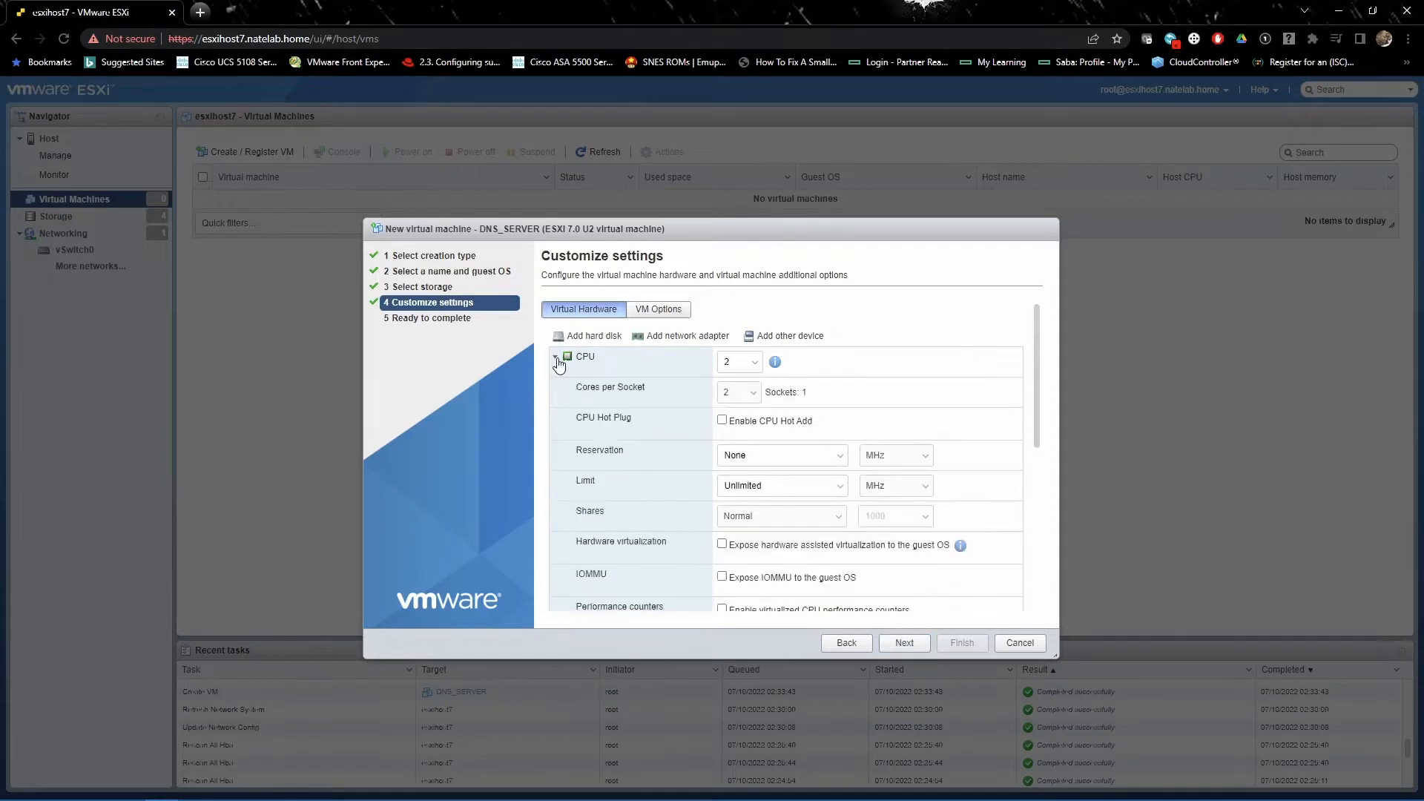
pyautogui.click(722, 420)
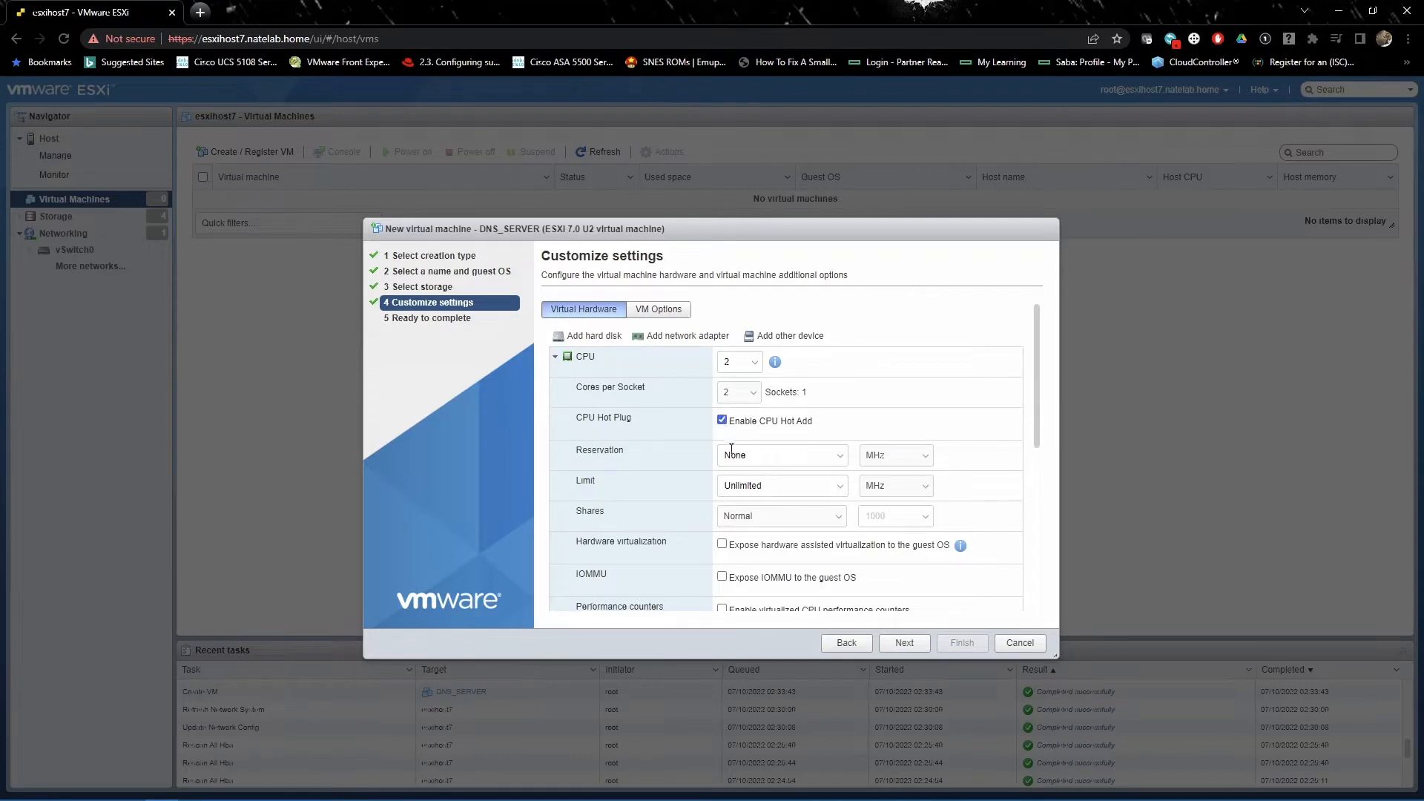
pyautogui.click(721, 543)
pyautogui.click(721, 577)
pyautogui.scroll(-2, 736, 523)
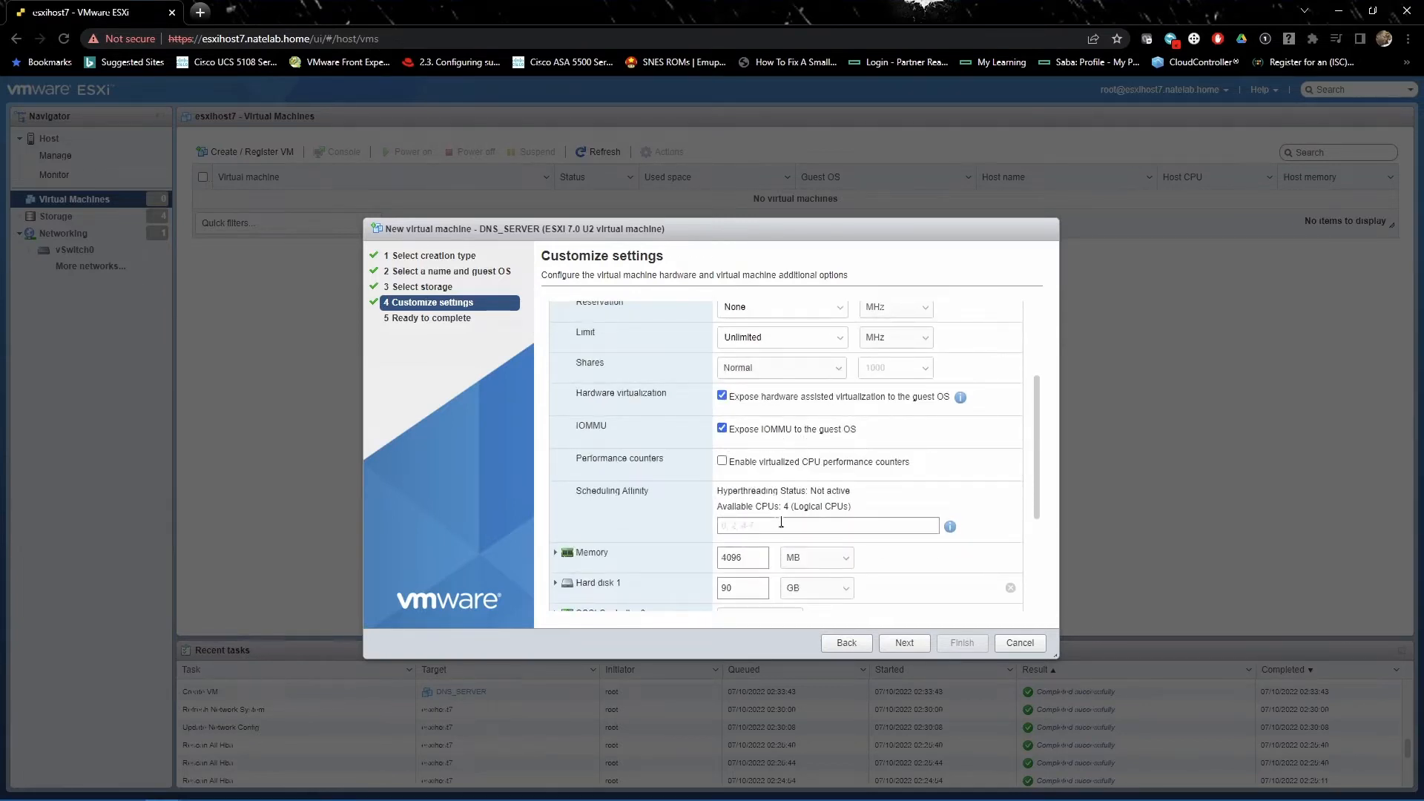
pyautogui.scroll(2, 683, 497)
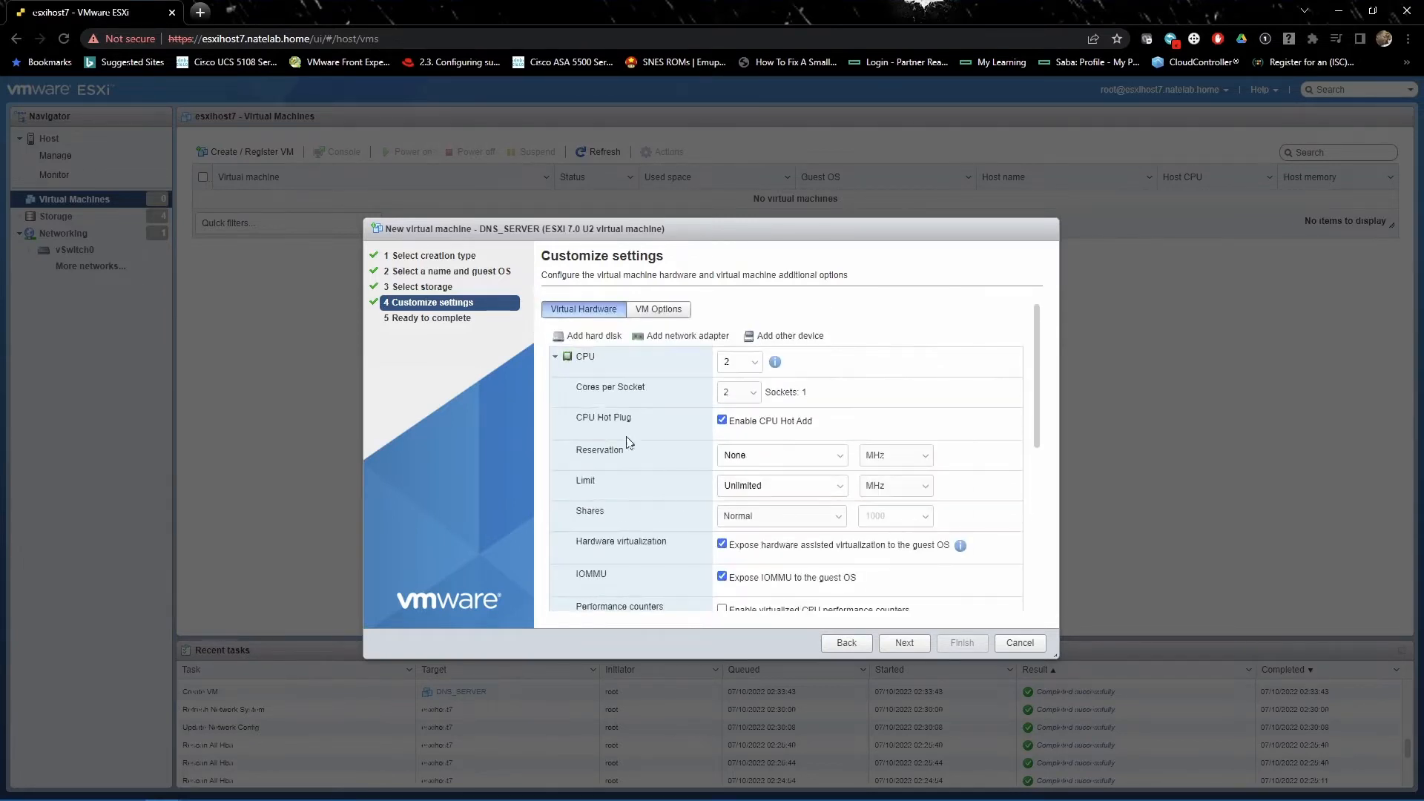
pyautogui.click(554, 358)
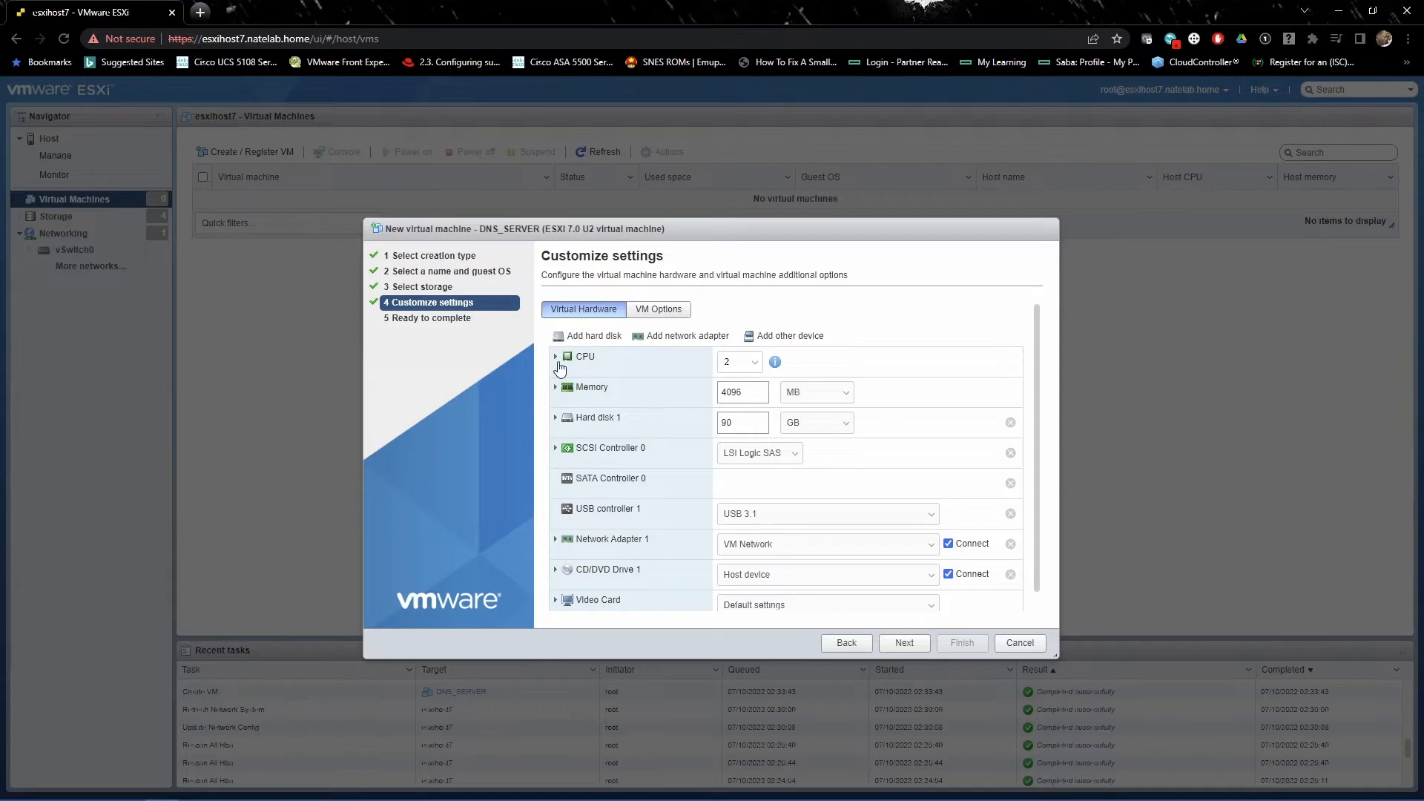
pyautogui.click(557, 356)
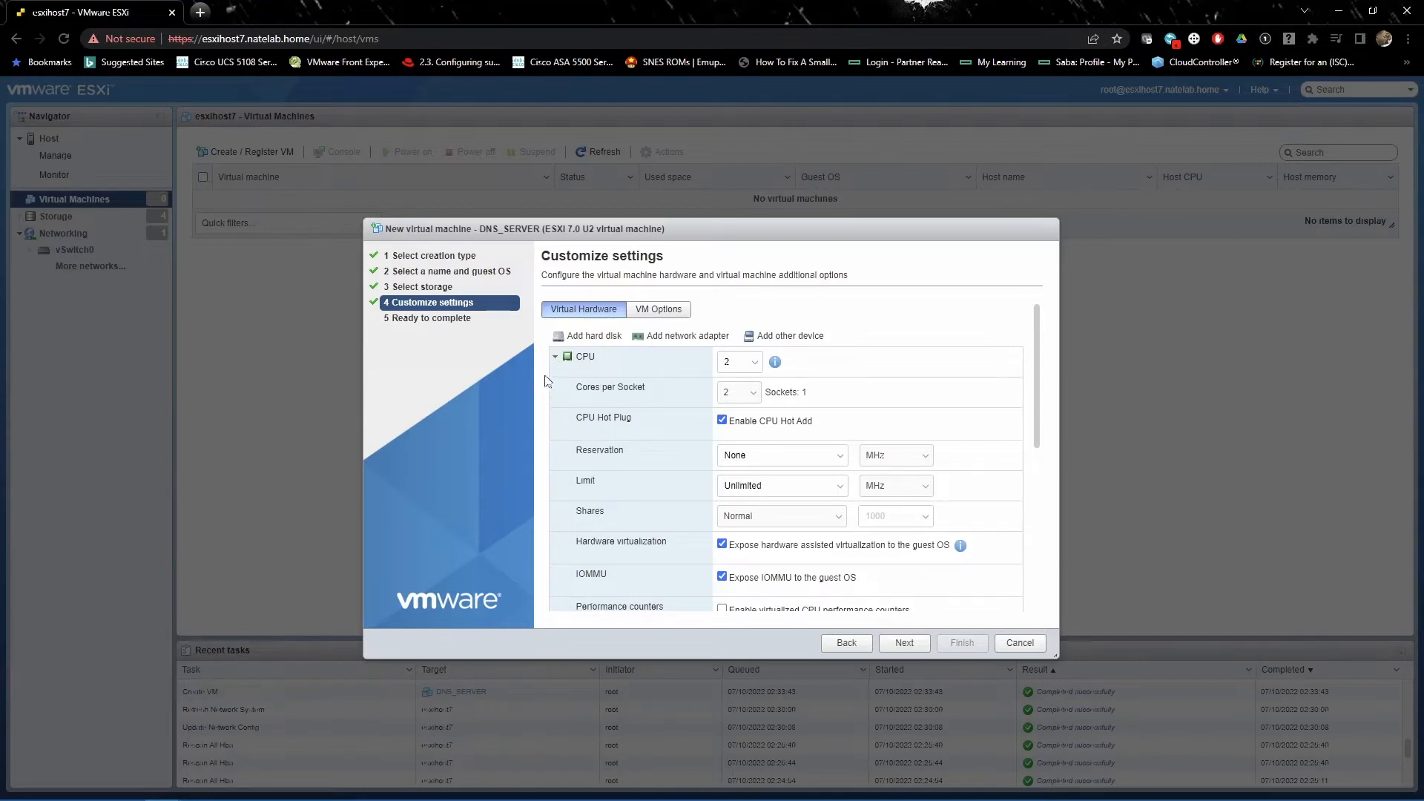
pyautogui.scroll(-2, 626, 427)
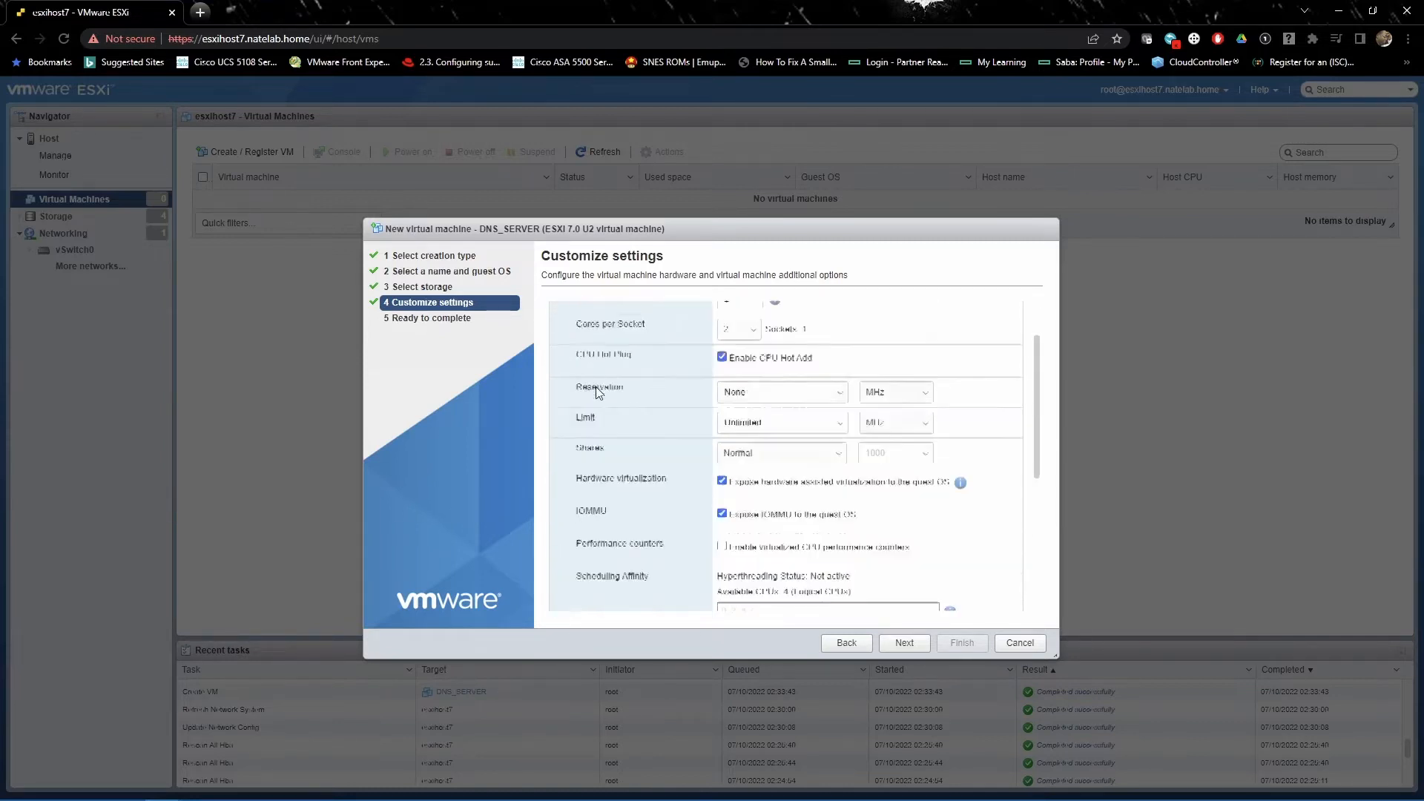
pyautogui.scroll(2, 595, 386)
pyautogui.click(555, 357)
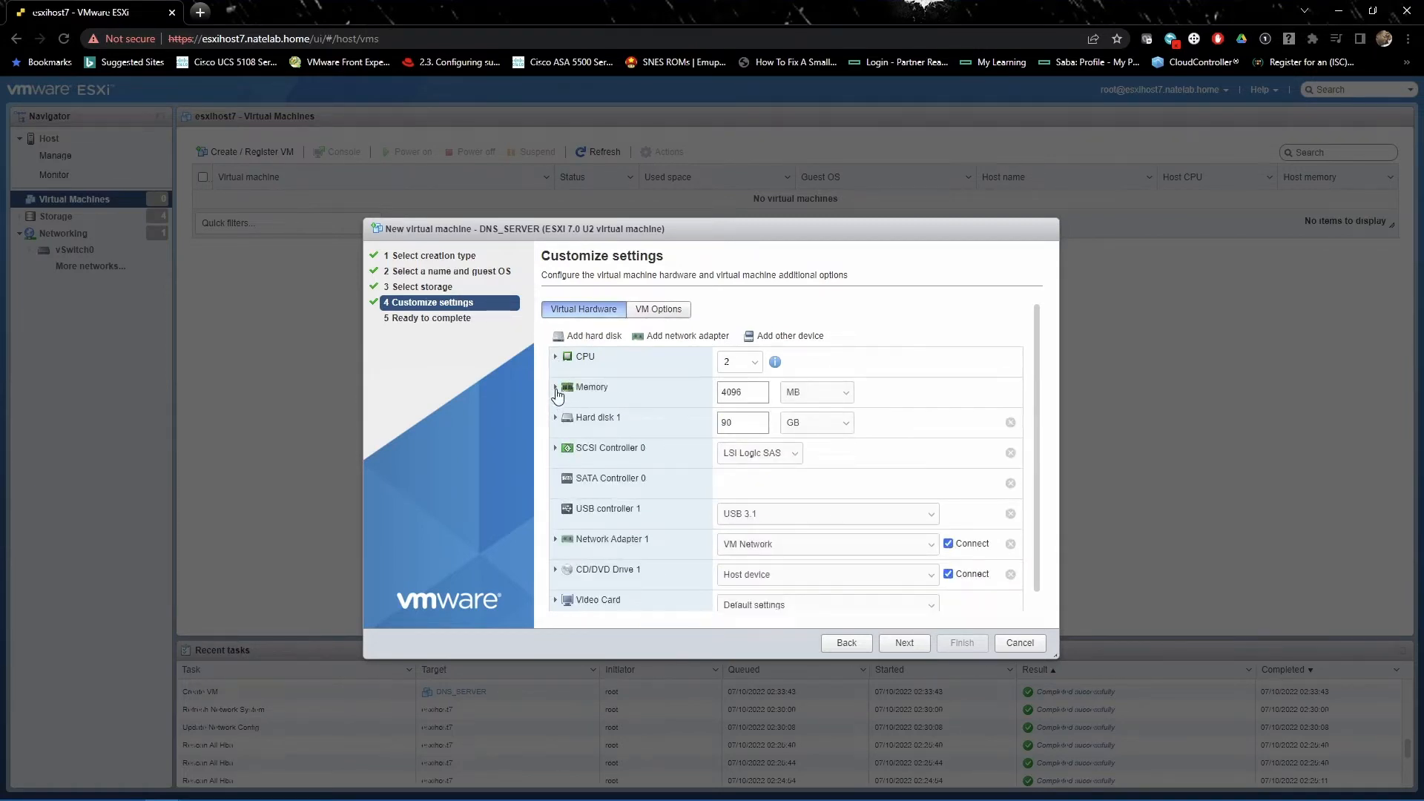
# Set the virtual machine's memory to 8 GB and enable Memory Hot Plug.
pyautogui.doubleClick(749, 392)
pyautogui.write('8')
pyautogui.click(836, 394)
pyautogui.click(804, 422)
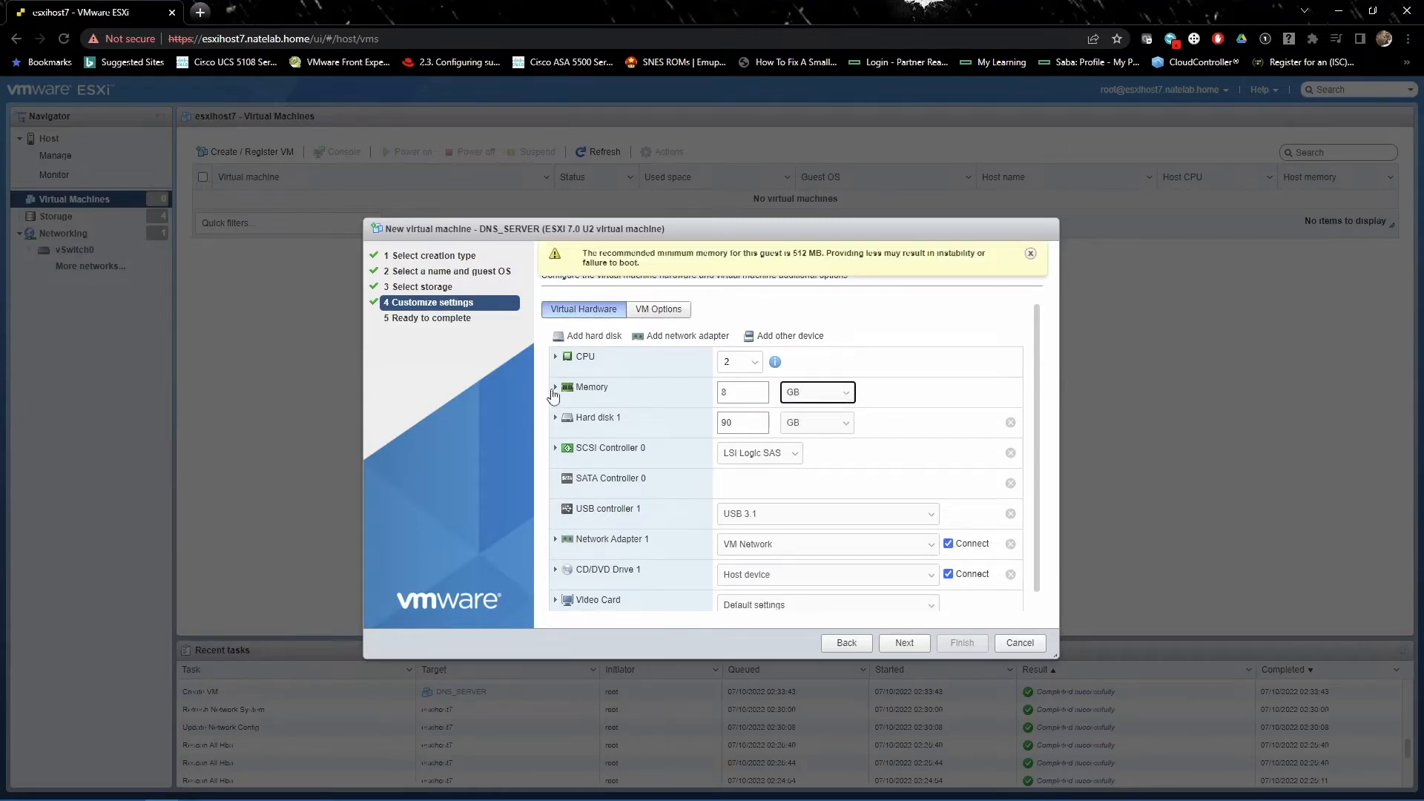
pyautogui.click(556, 388)
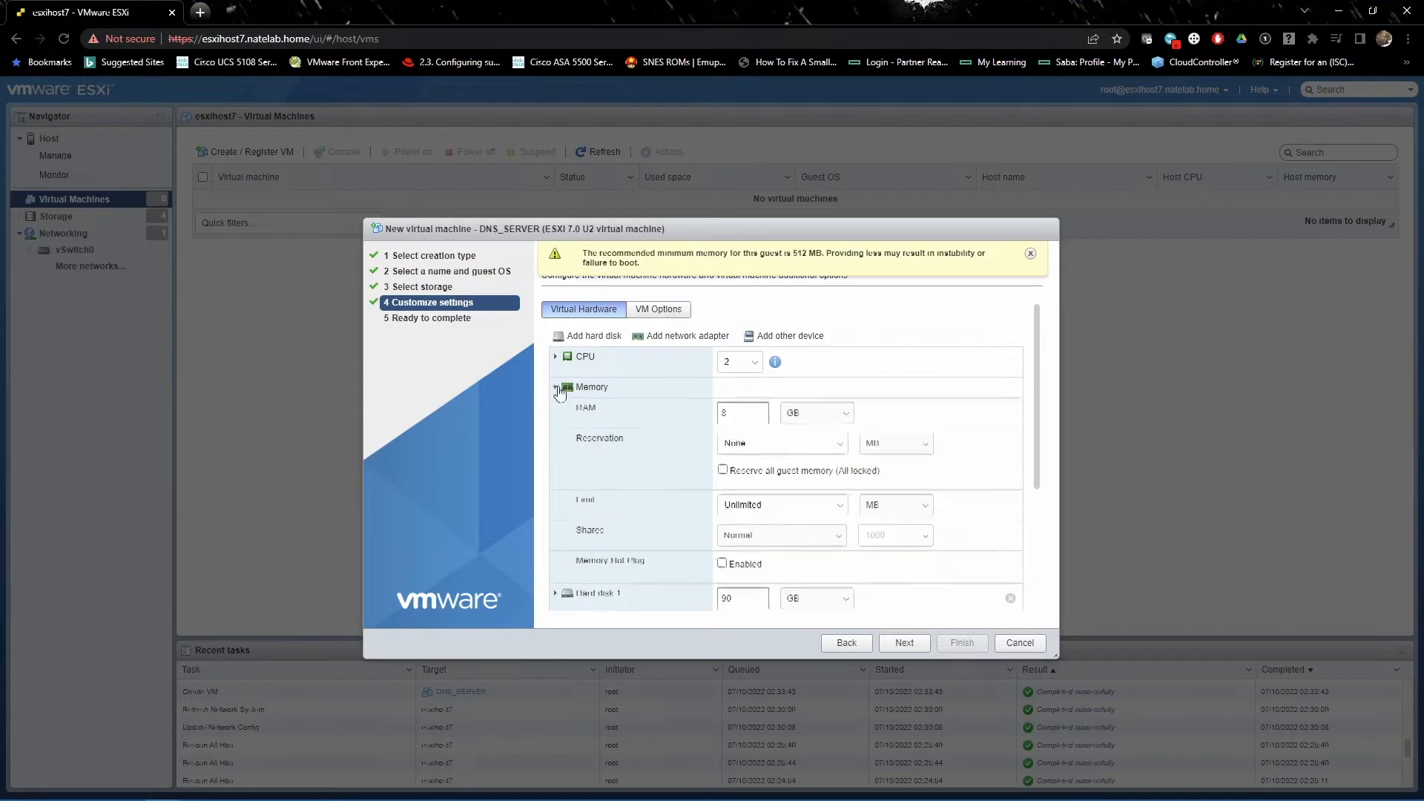
pyautogui.click(724, 565)
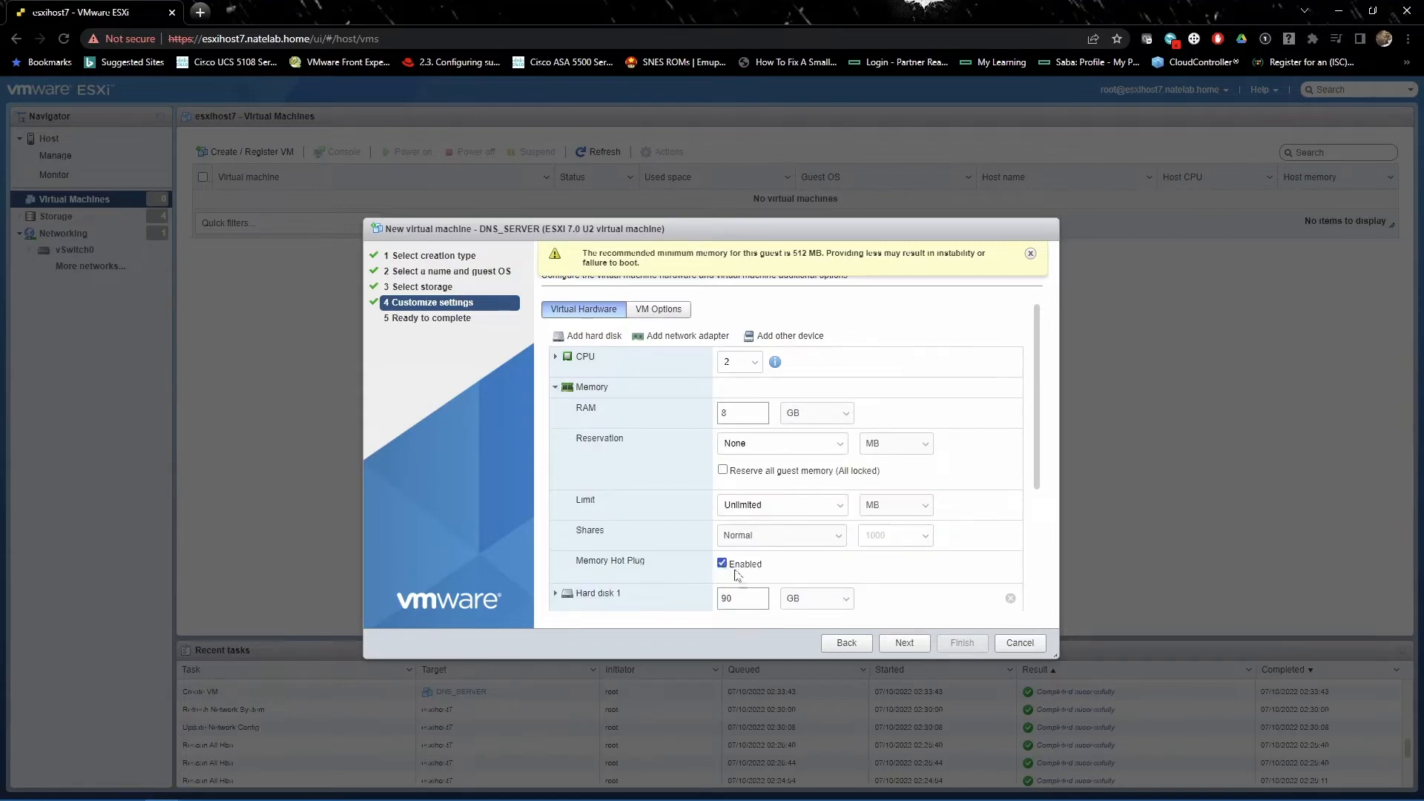
pyautogui.click(554, 388)
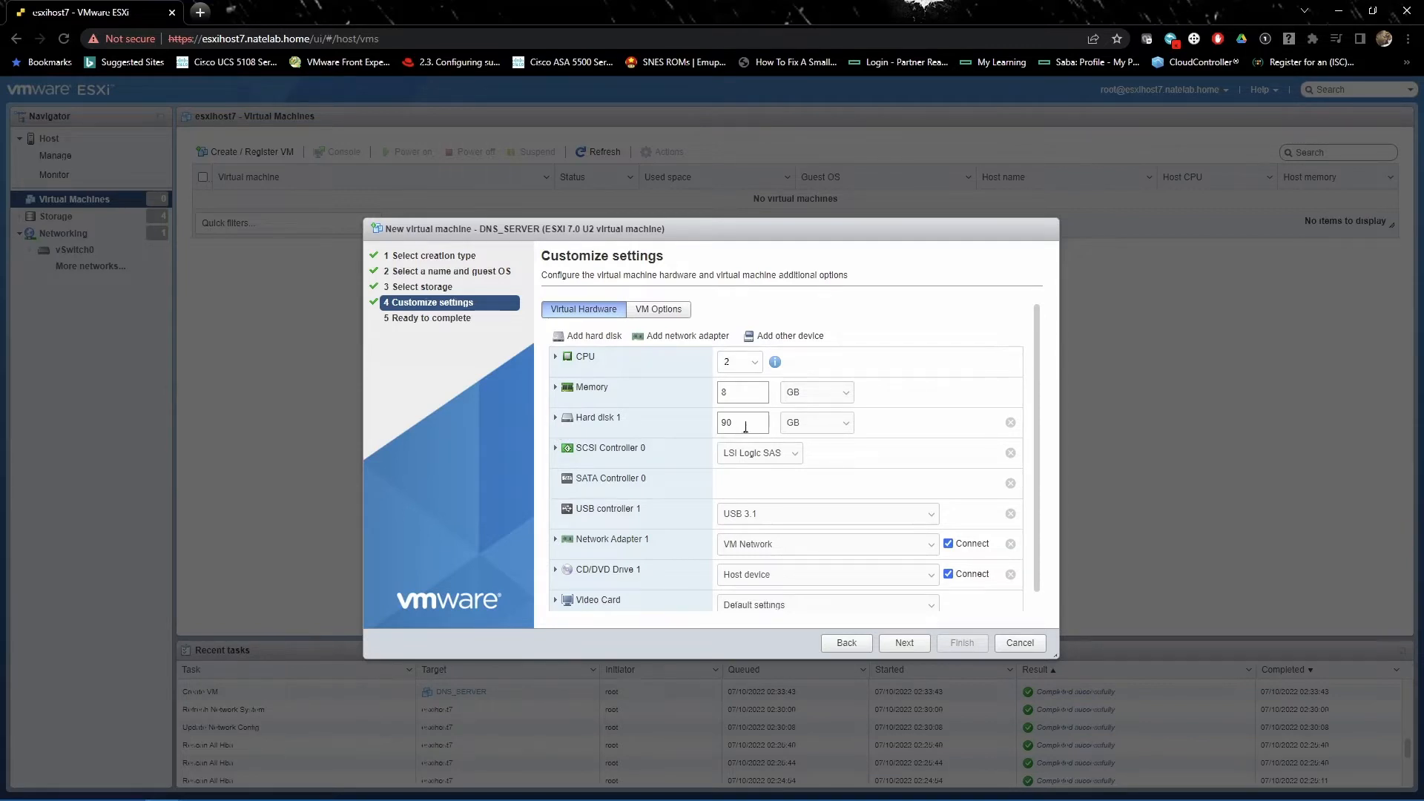
# Set the size of Hard disk 1 to 40 GB and check its location and provisioning options.
pyautogui.moveTo(745, 428); pyautogui.dragTo(717, 424)
pyautogui.click(554, 417)
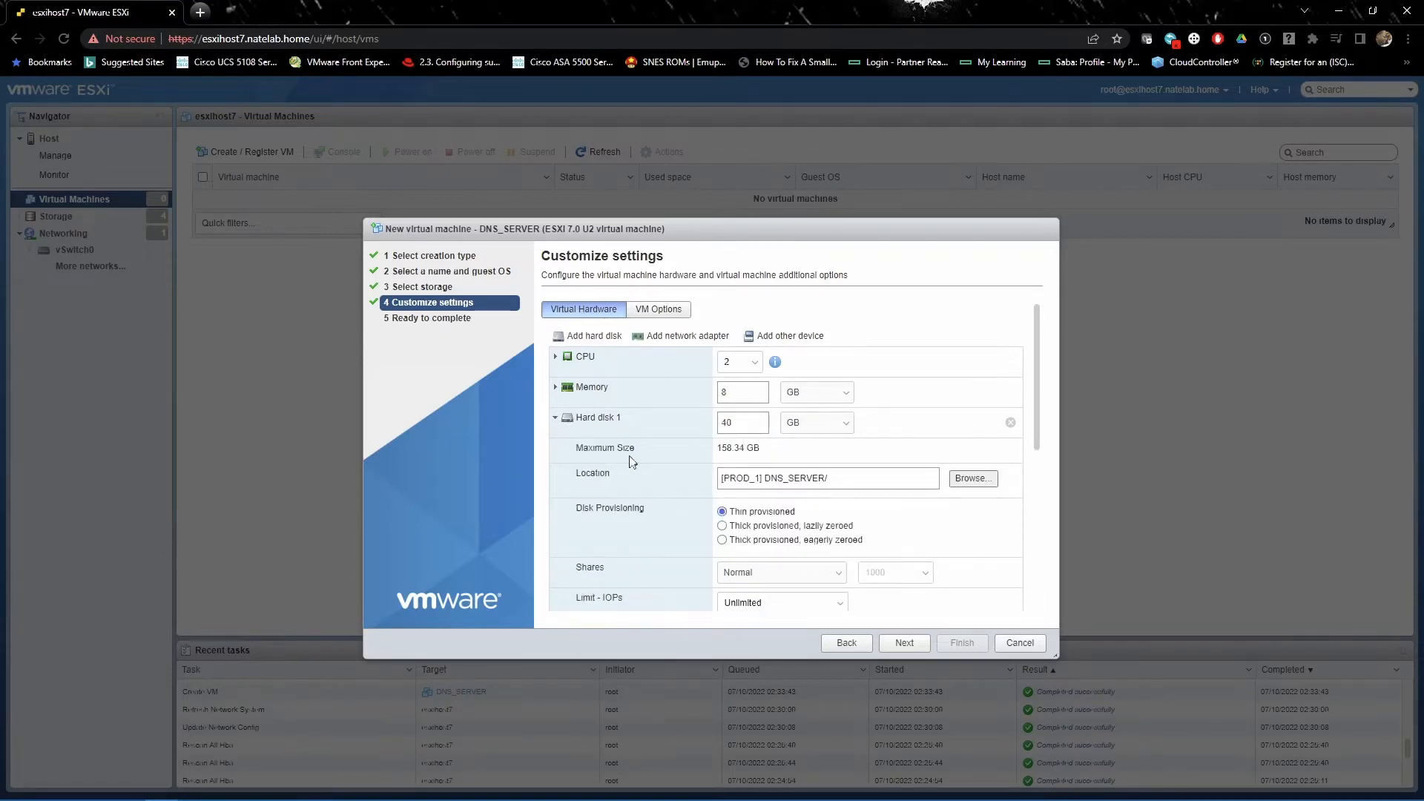
pyautogui.click(556, 419)
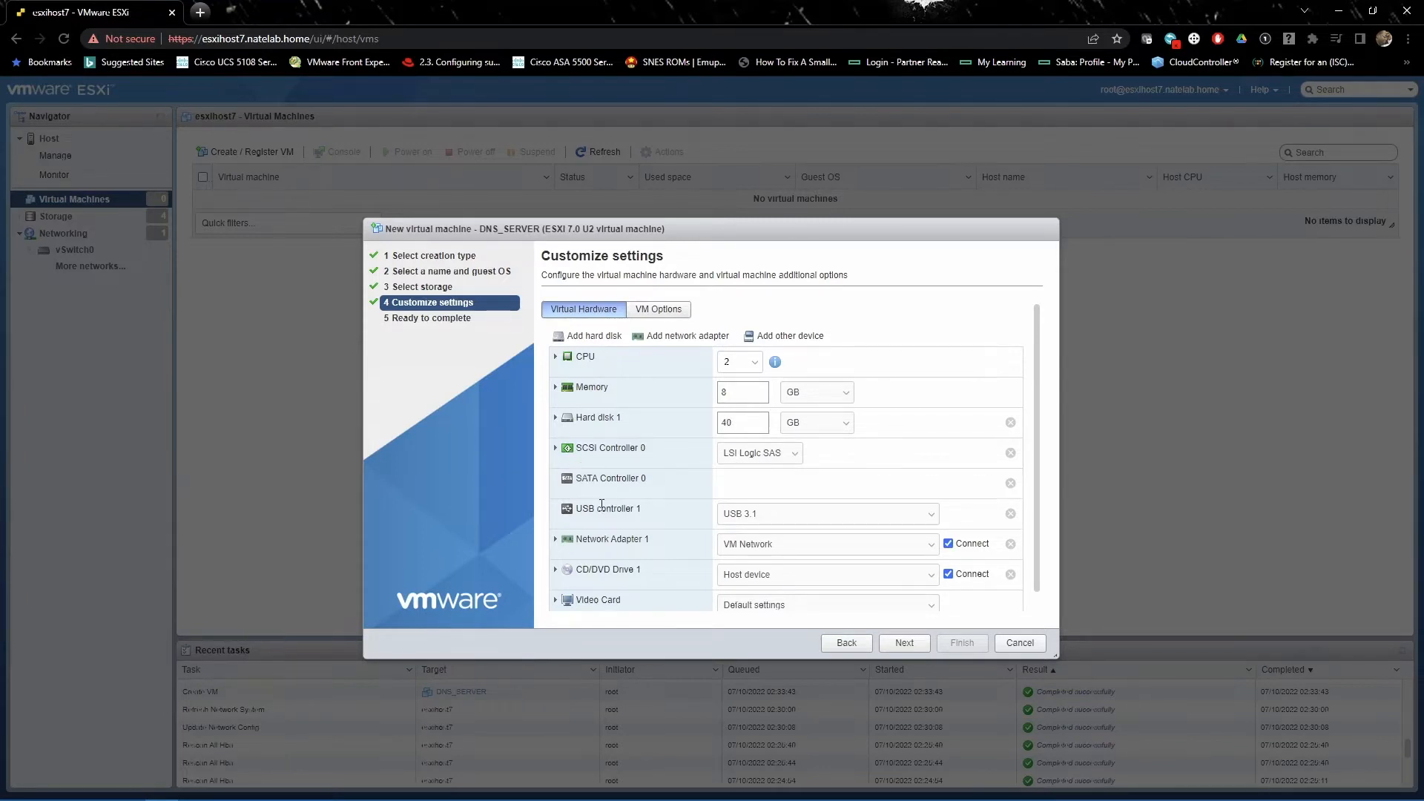
# Select VM Network as the network for Network Adapter 1.
pyautogui.click(930, 548)
pyautogui.click(932, 549)
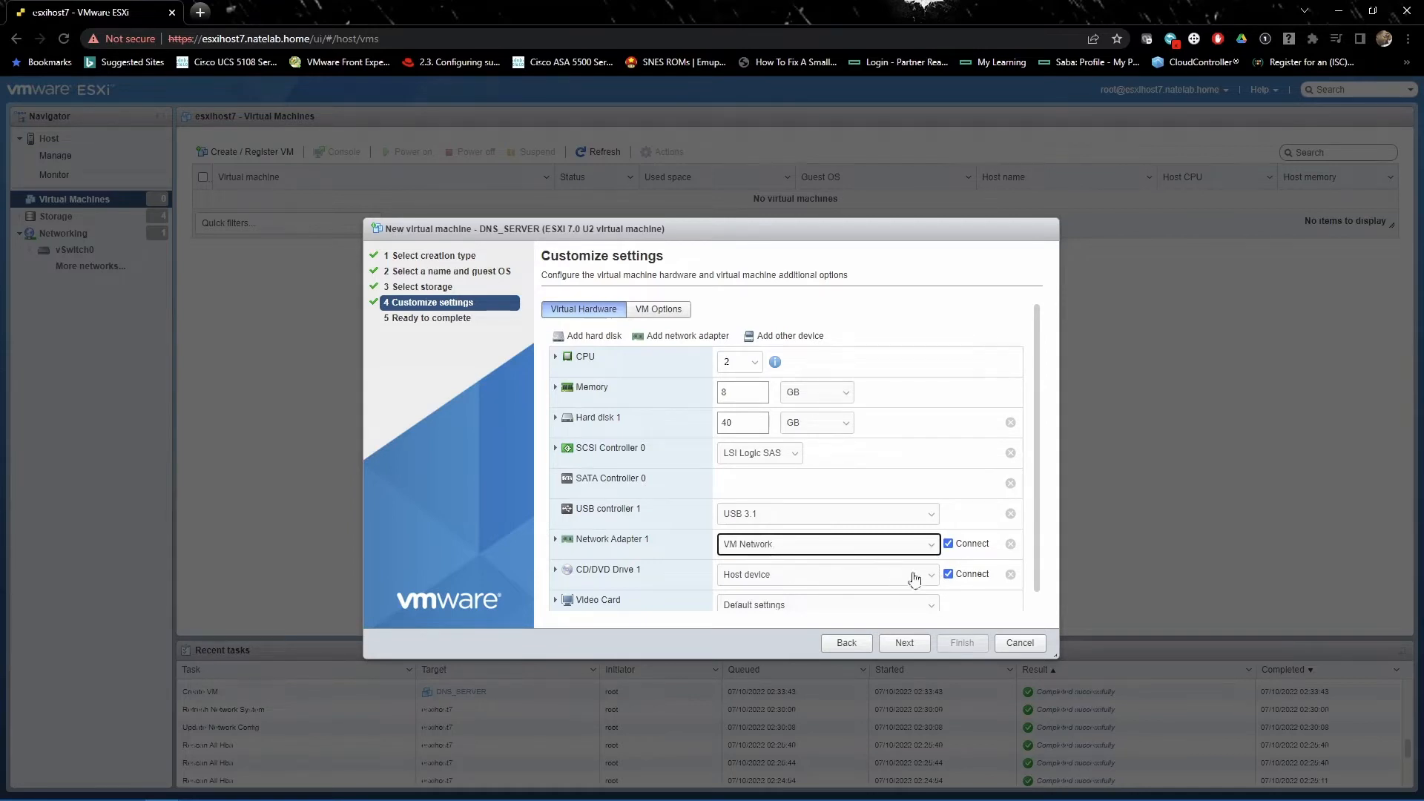
pyautogui.scroll(-1, 903, 580)
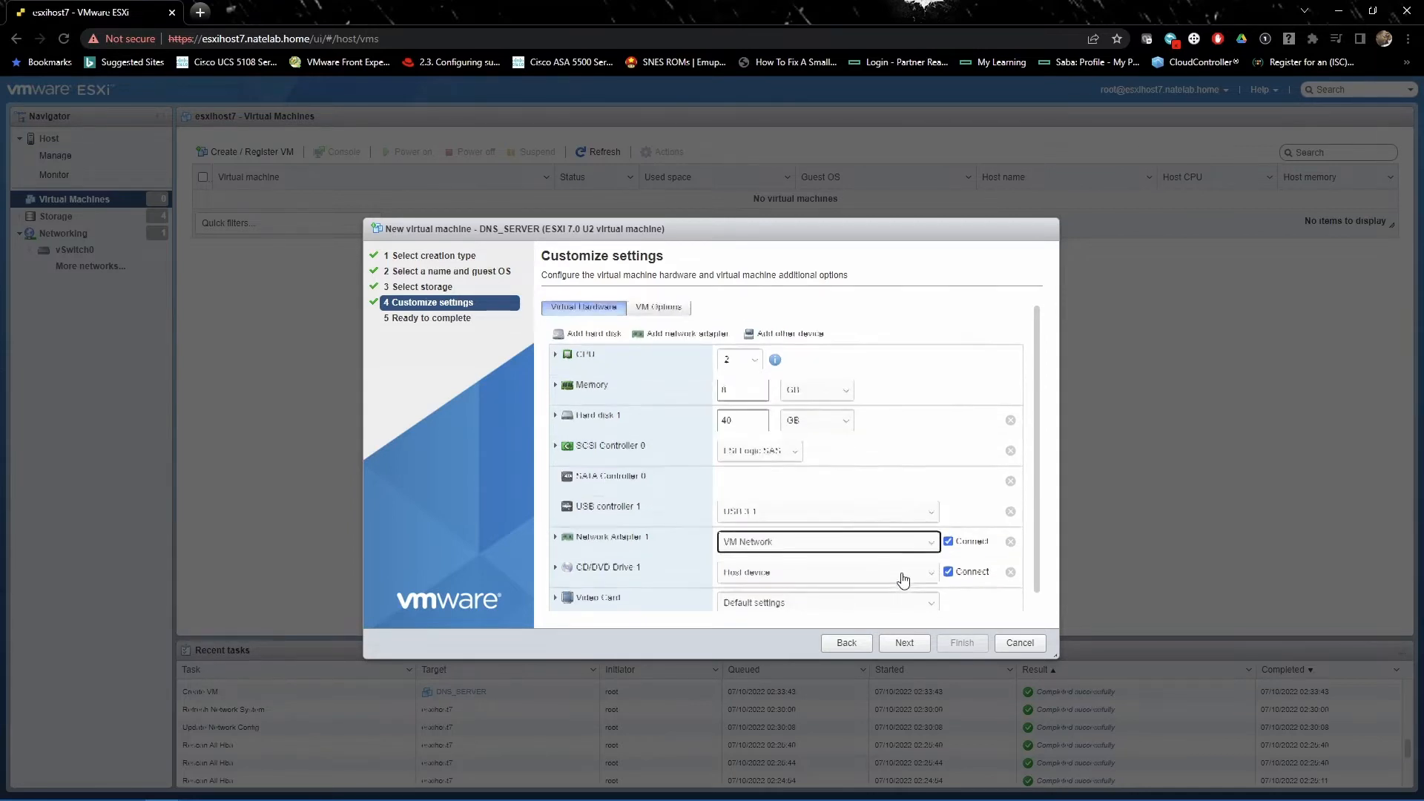
pyautogui.click(930, 529)
pyautogui.click(926, 543)
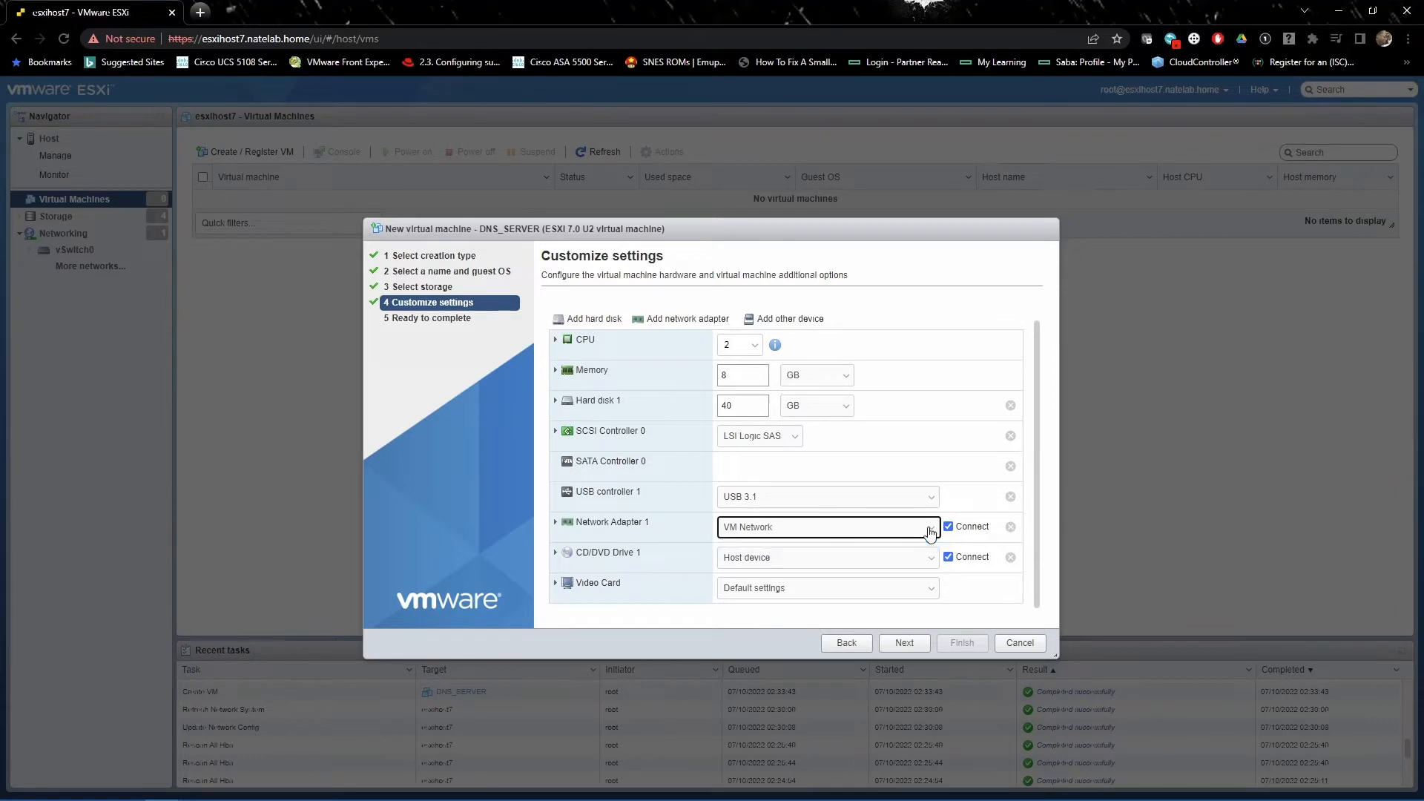
# Attach Windows_Server_2016.ISO from the MGMT-ISOs datastore to CD/DVD Drive 1 and proceed to the final settings review.
pyautogui.click(931, 562)
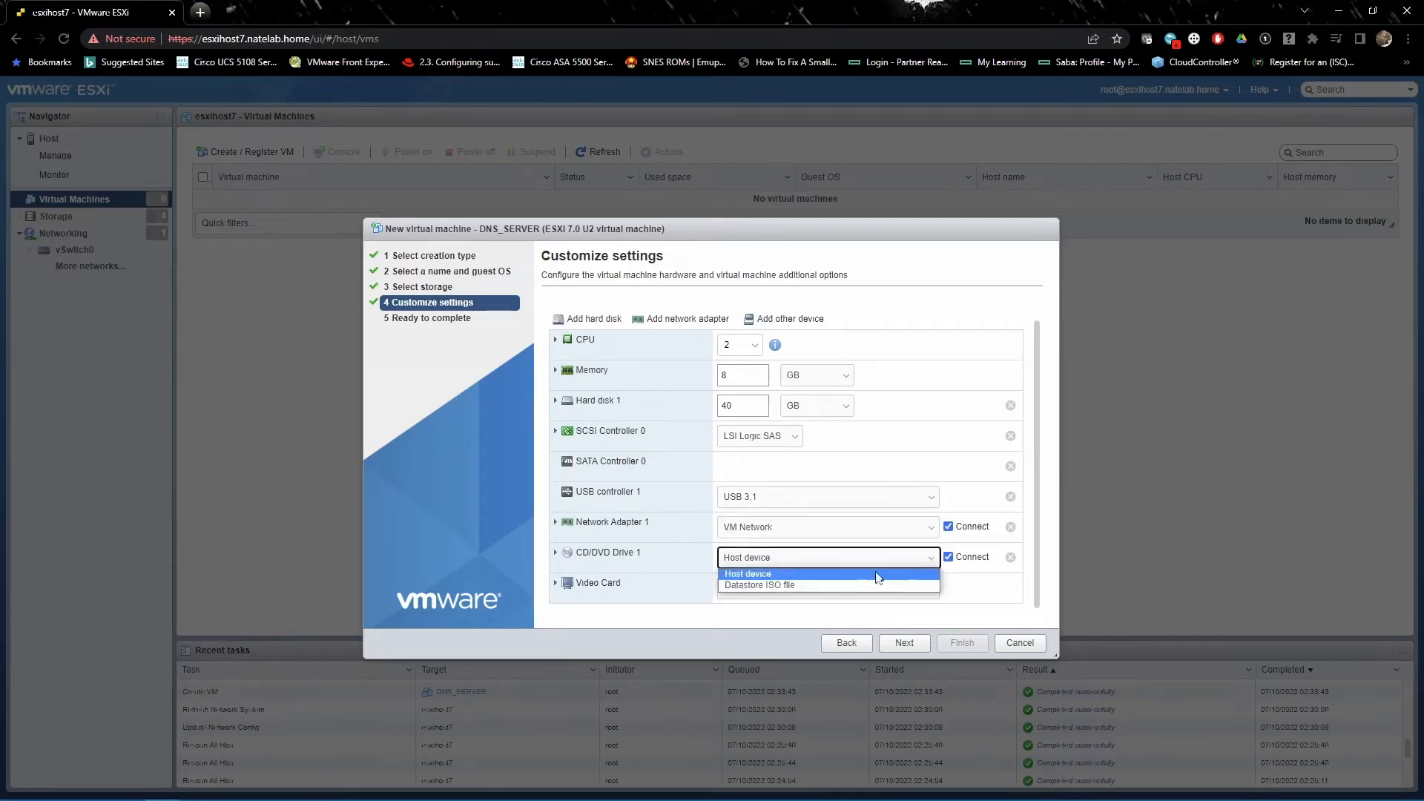
pyautogui.click(794, 586)
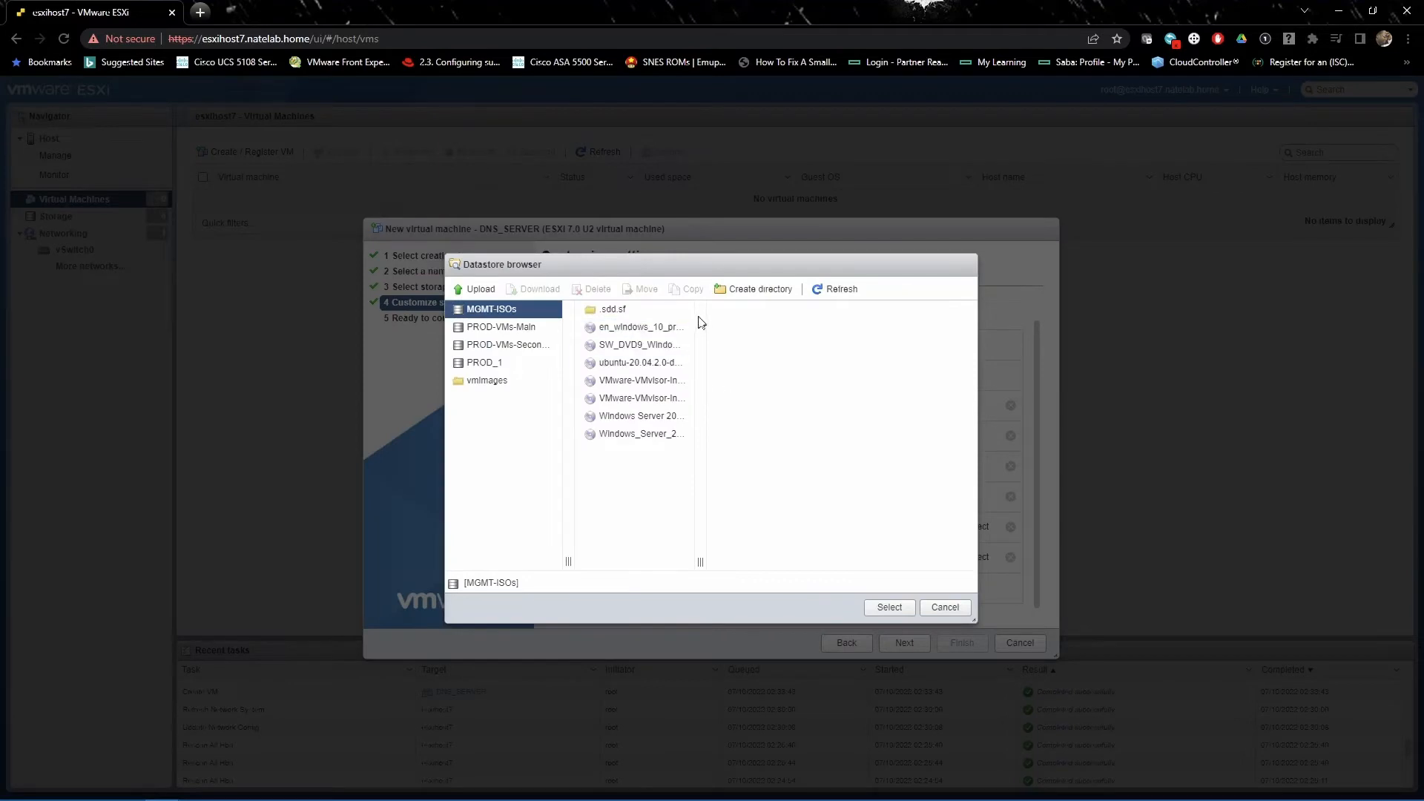
pyautogui.moveTo(700, 561); pyautogui.dragTo(805, 562)
pyautogui.click(662, 421)
pyautogui.click(659, 433)
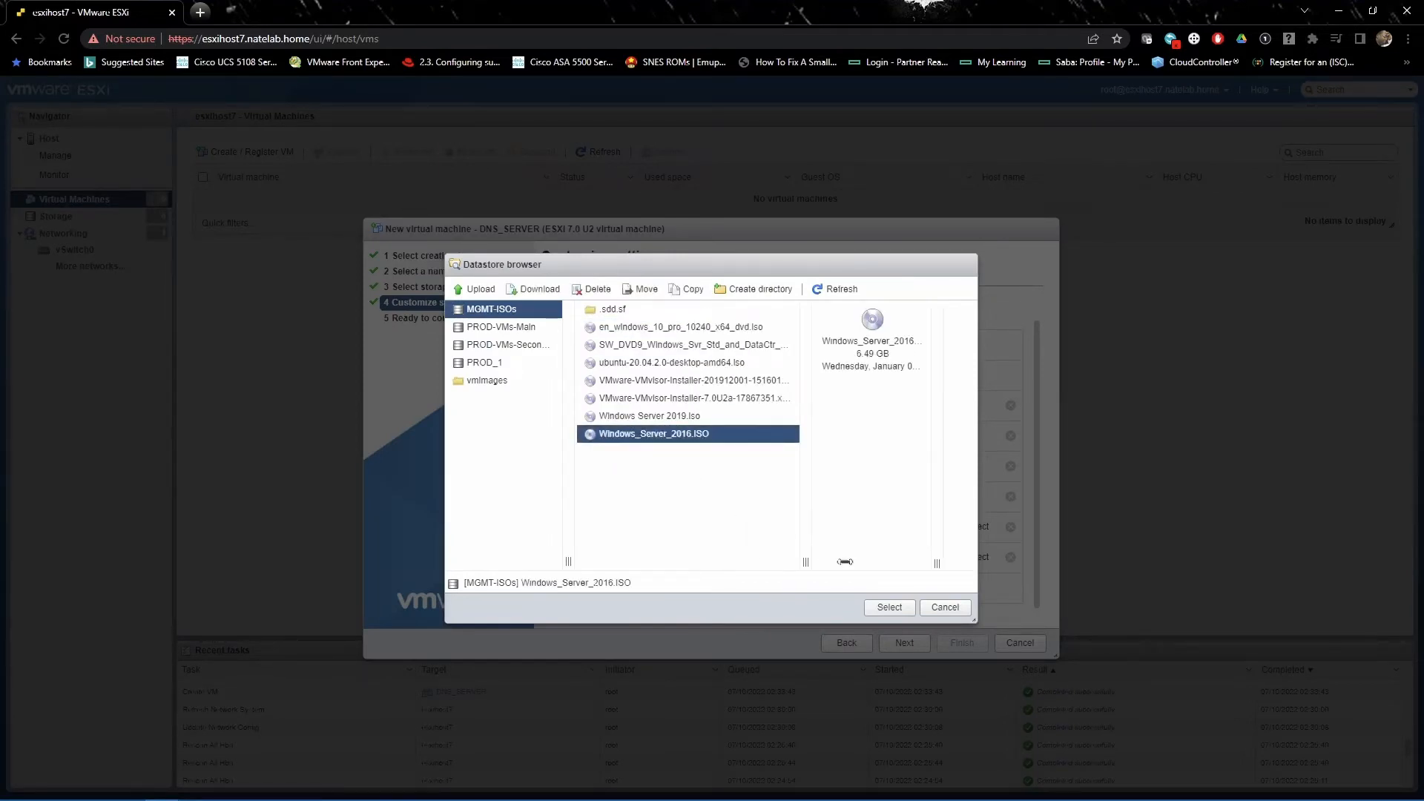
pyautogui.click(893, 607)
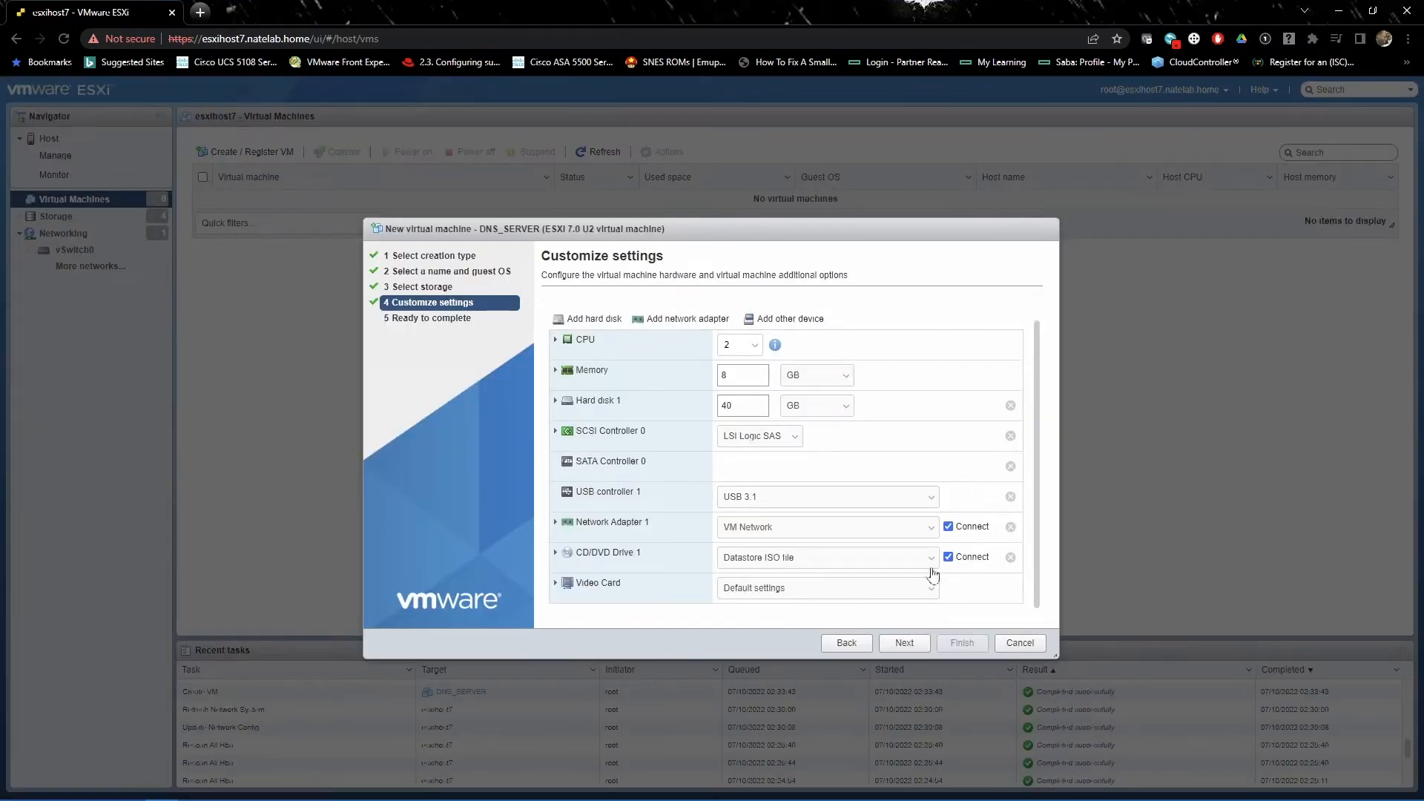
pyautogui.click(902, 643)
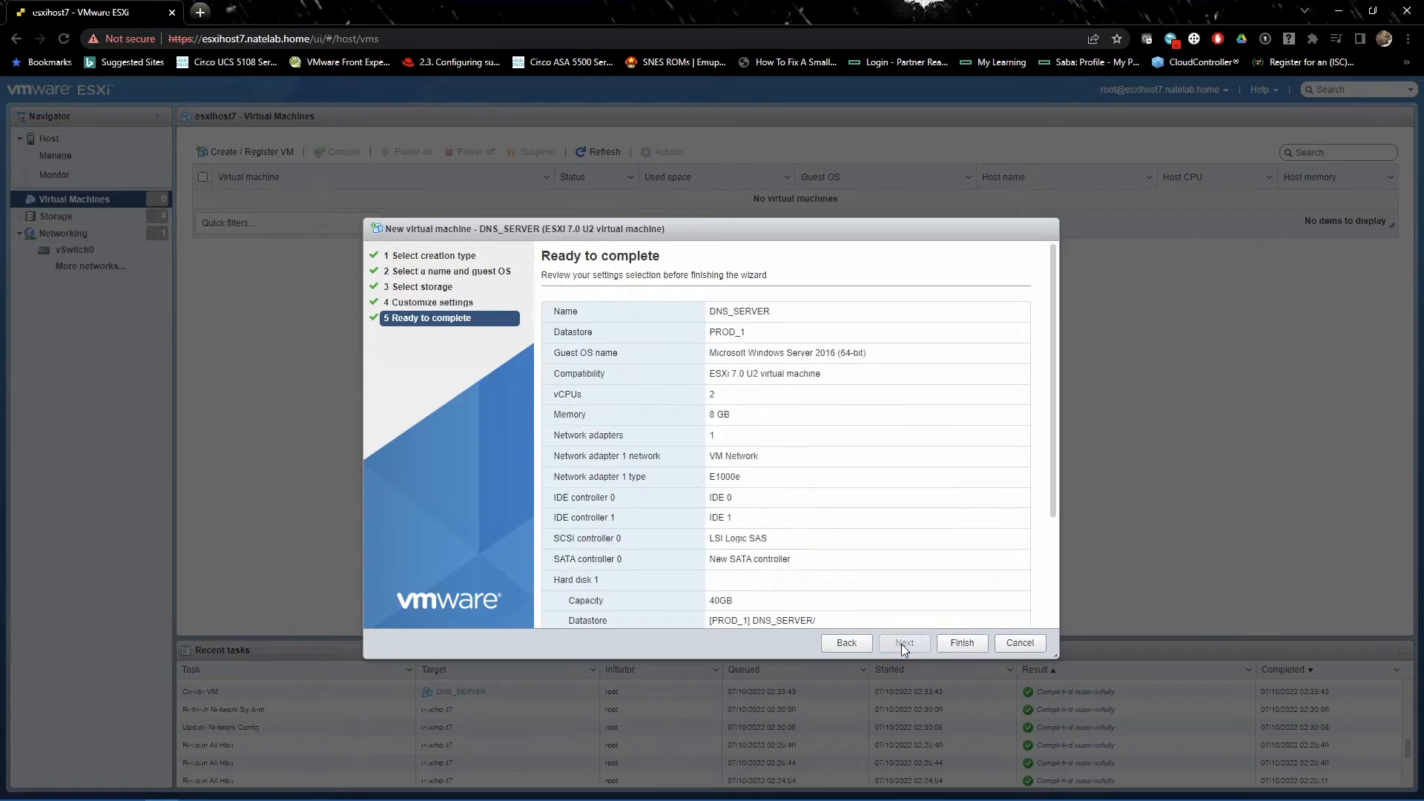
# Finish creating the DNS_SERVER virtual machine and review the port groups in the host's networking.
pyautogui.click(962, 643)
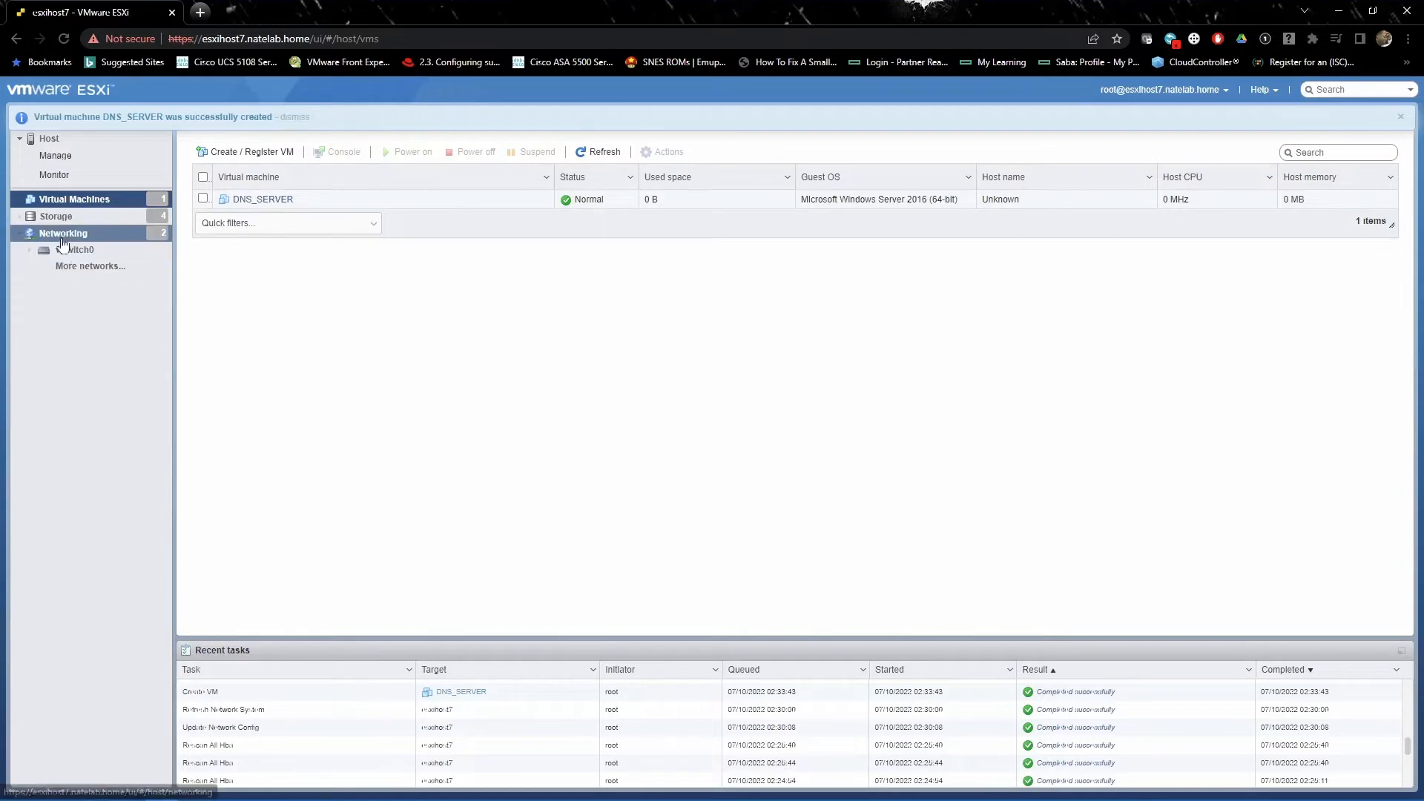
pyautogui.click(63, 234)
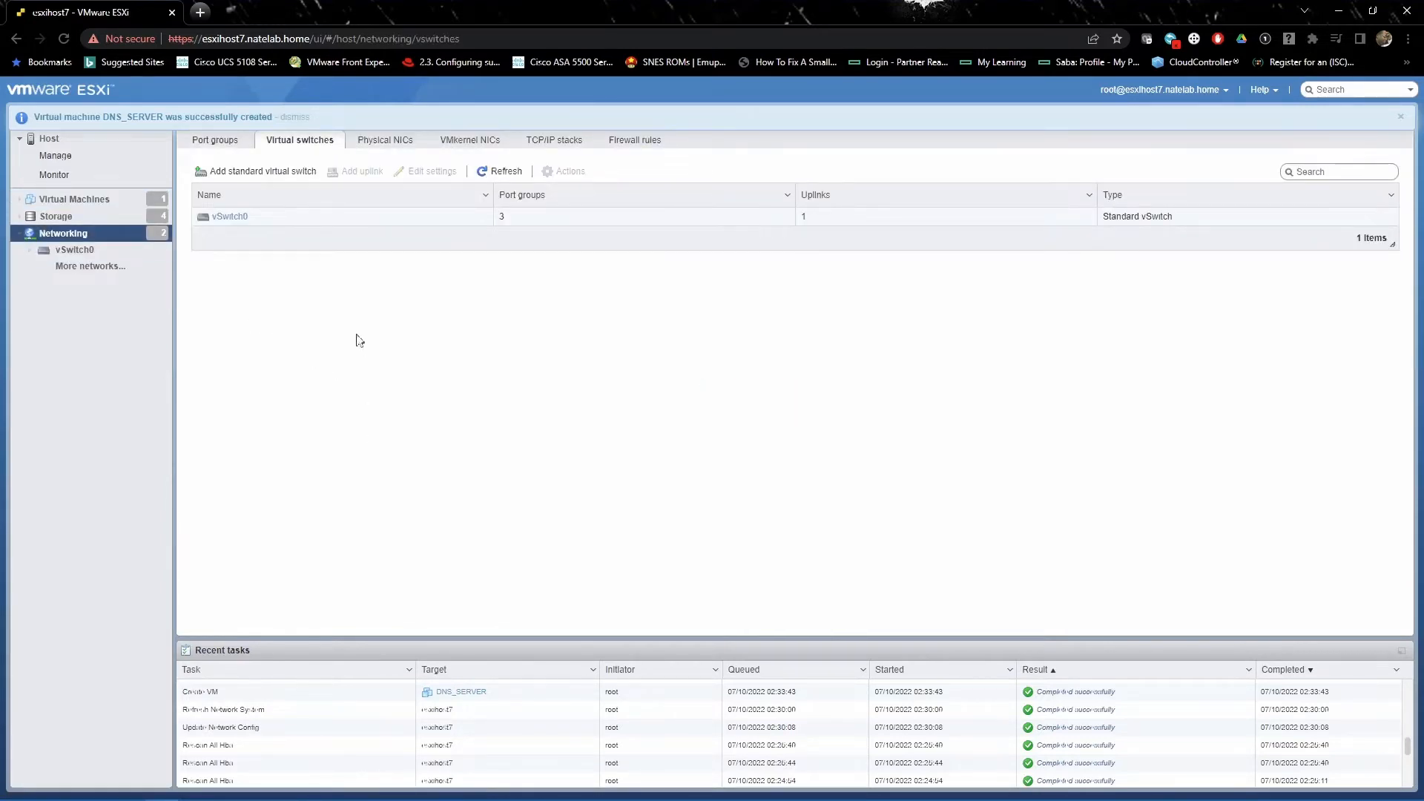
pyautogui.click(215, 140)
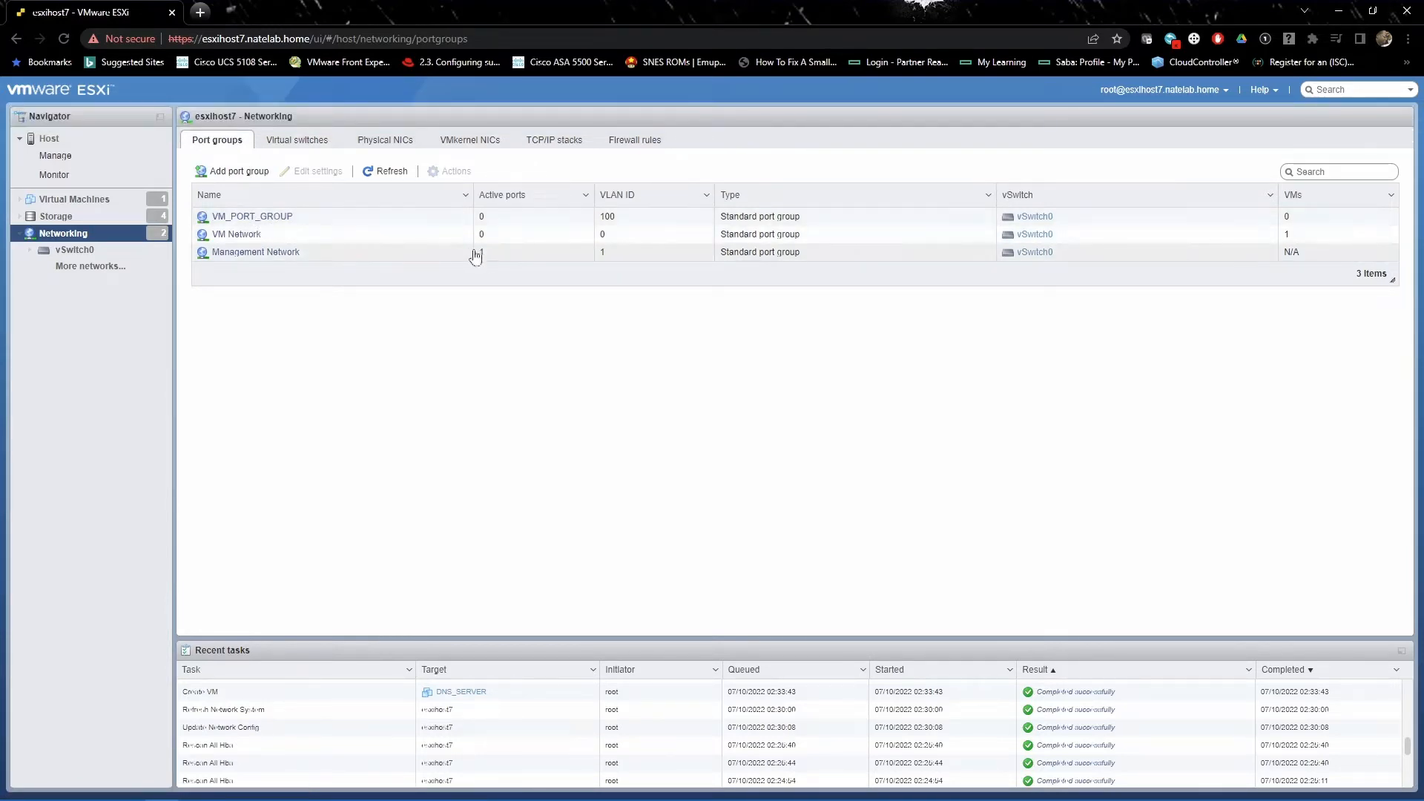
# Assign DNS_SERVER's Network Adapter 1 to VM_PORT_GROUP, enable Connect for CD/DVD Drive 1 and save the settings.
pyautogui.click(74, 199)
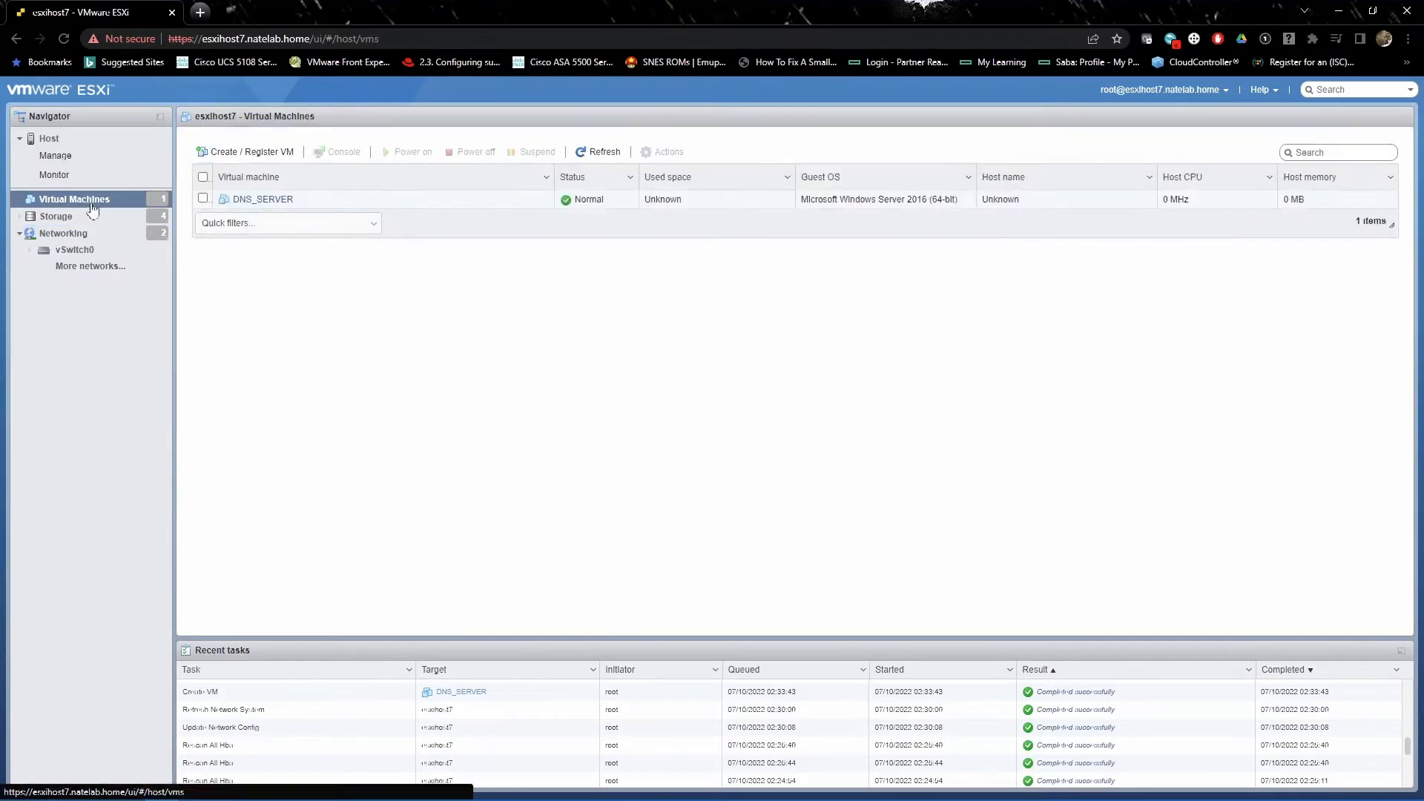
pyautogui.click(275, 199)
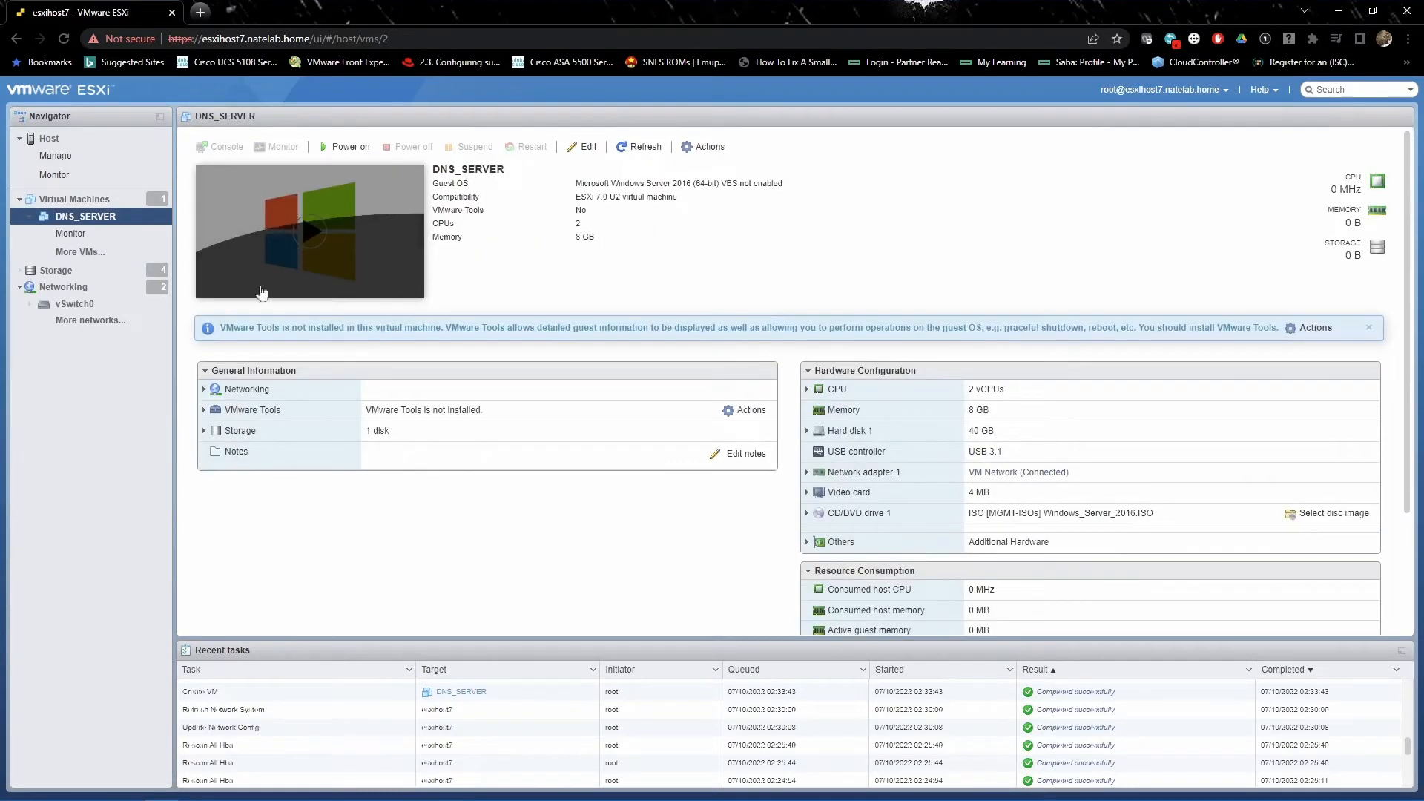
pyautogui.rightClick(84, 220)
pyautogui.click(134, 420)
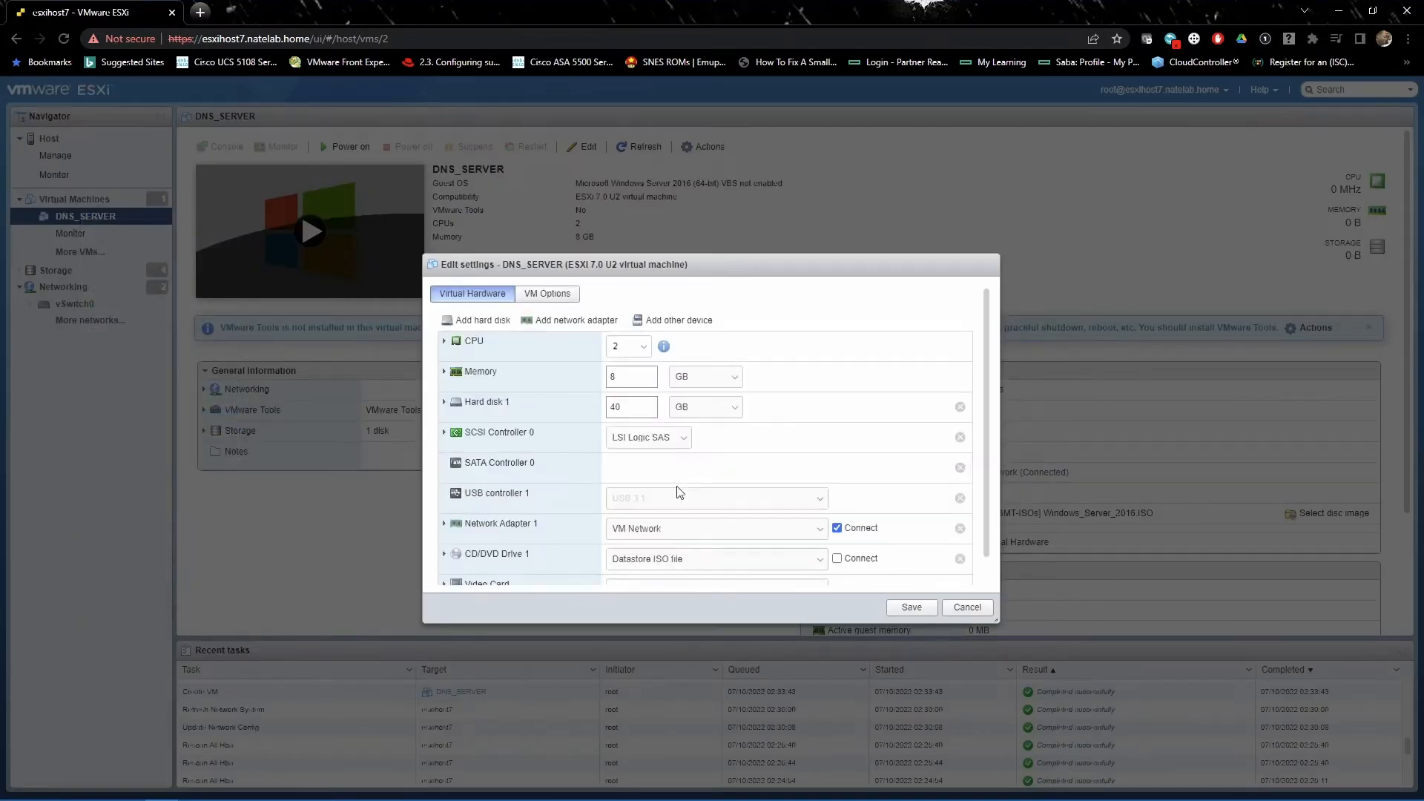
pyautogui.scroll(-1, 678, 487)
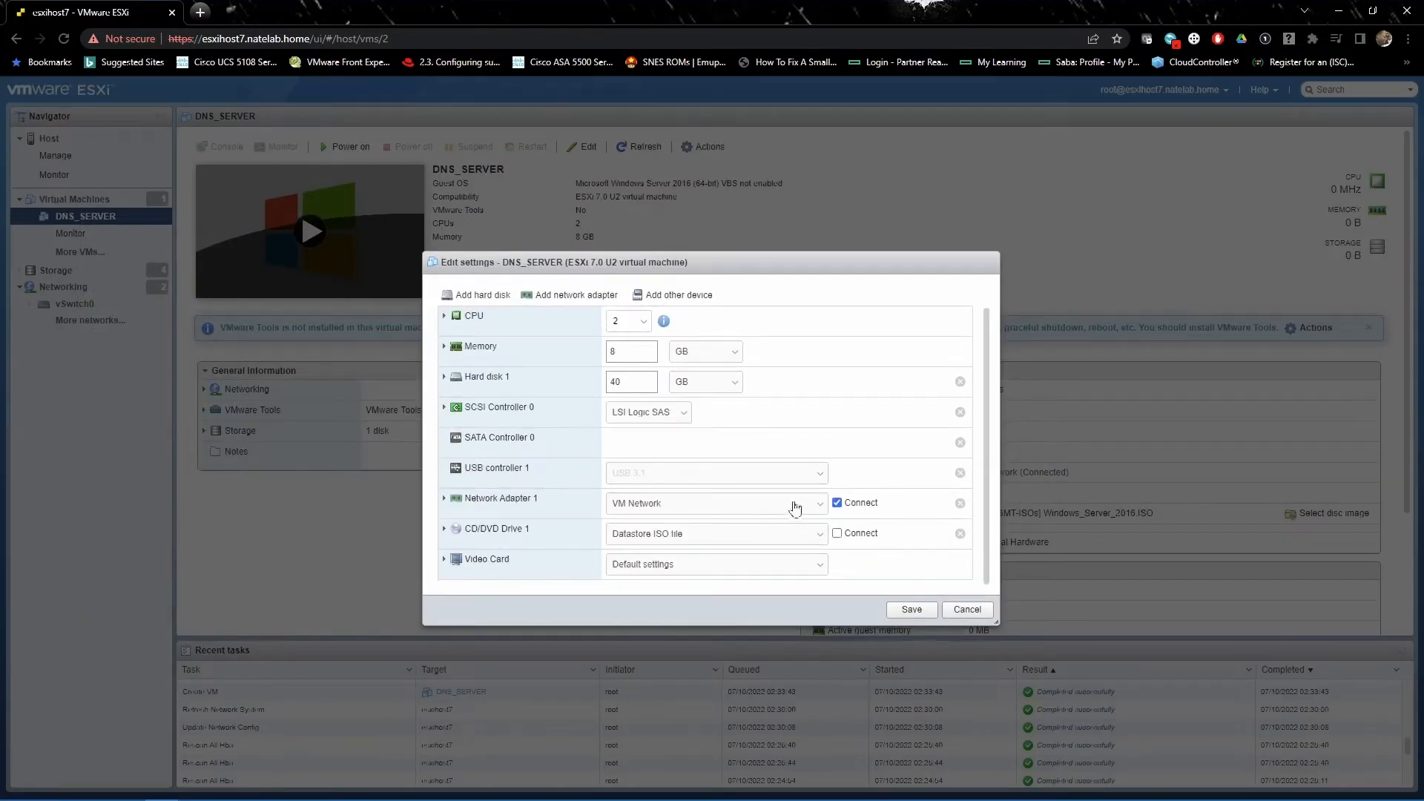
pyautogui.click(788, 503)
pyautogui.click(693, 531)
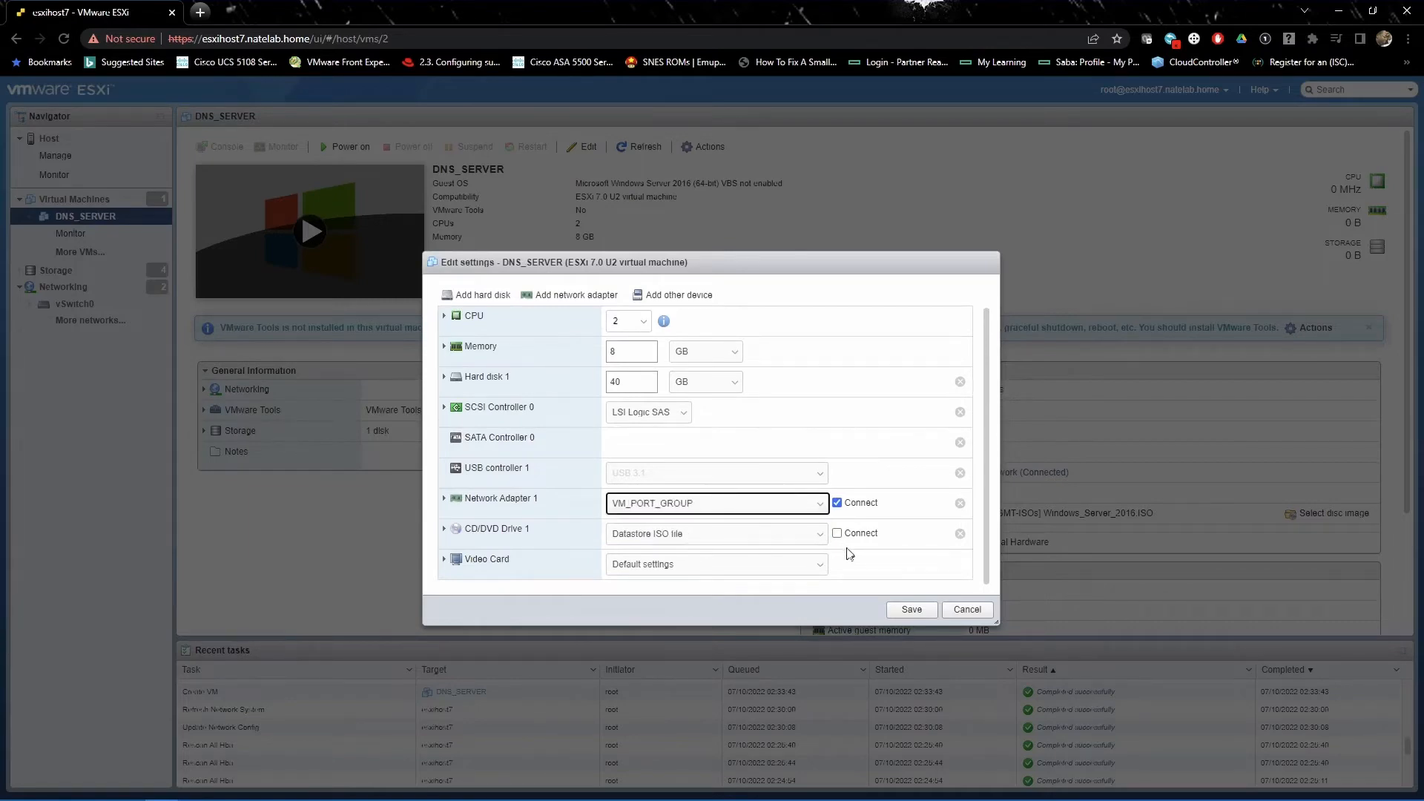
pyautogui.click(836, 535)
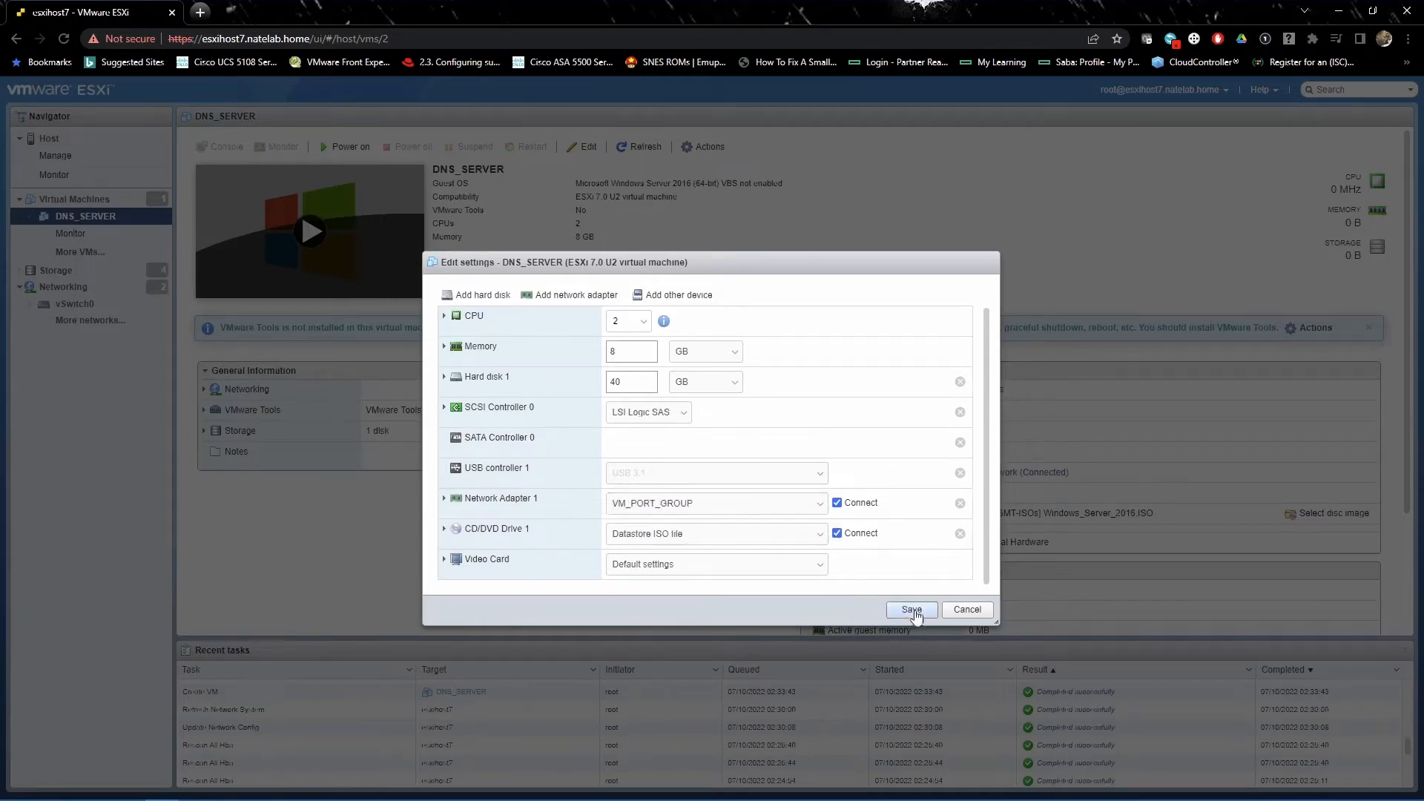
pyautogui.click(914, 613)
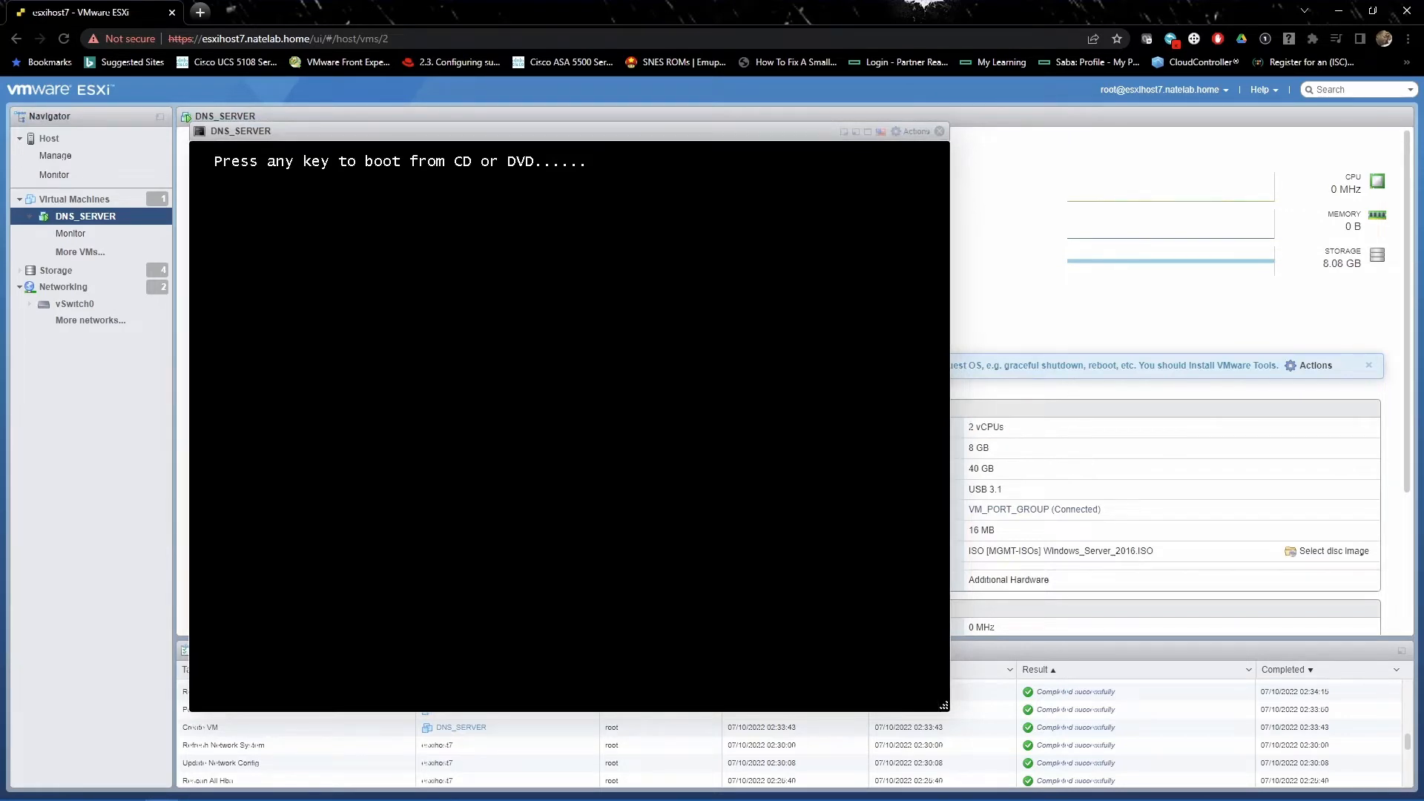
# Boot DNS_SERVER from the Windows Server 2016 disc and start the installation with English (United States) and the US keyboard.
pyautogui.press('Return')
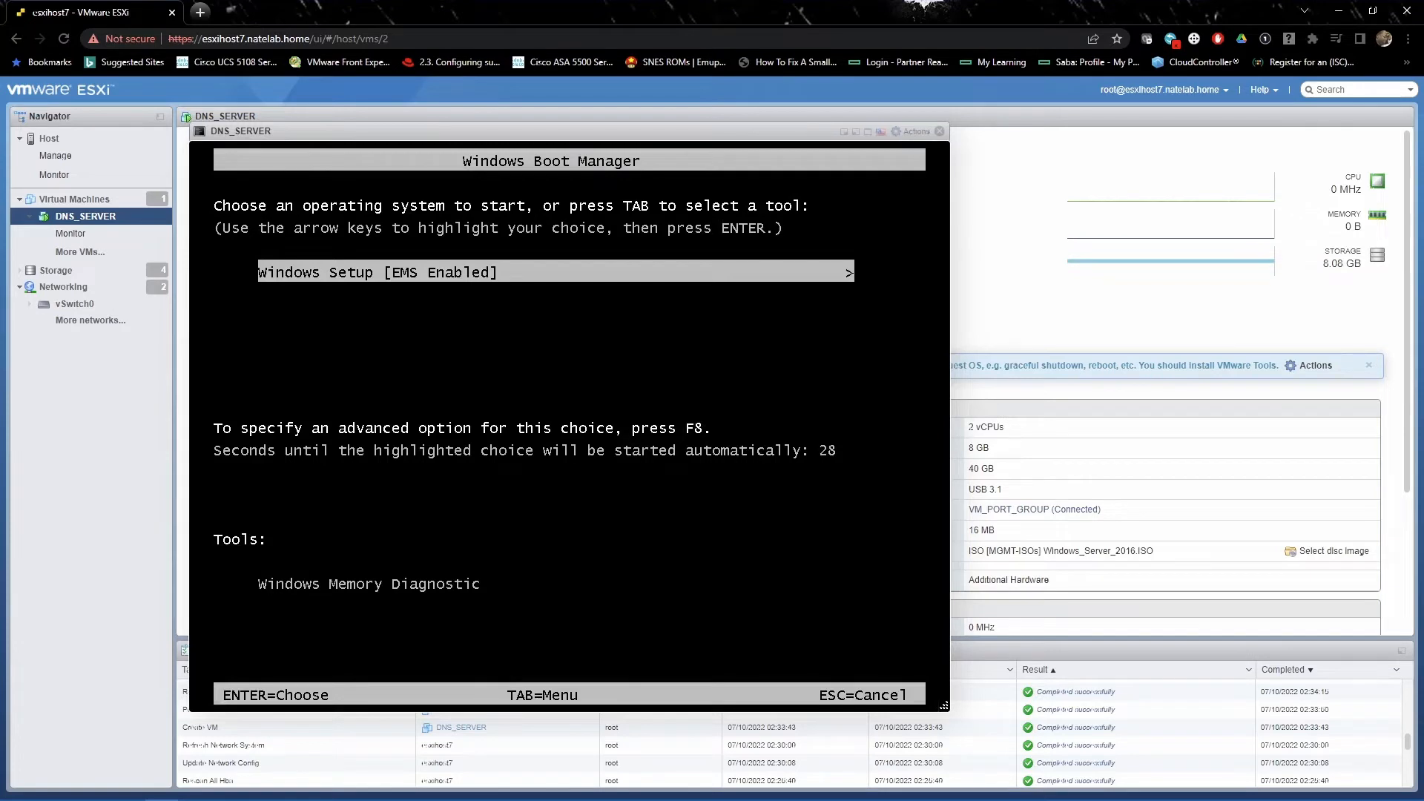
pyautogui.press('Return')
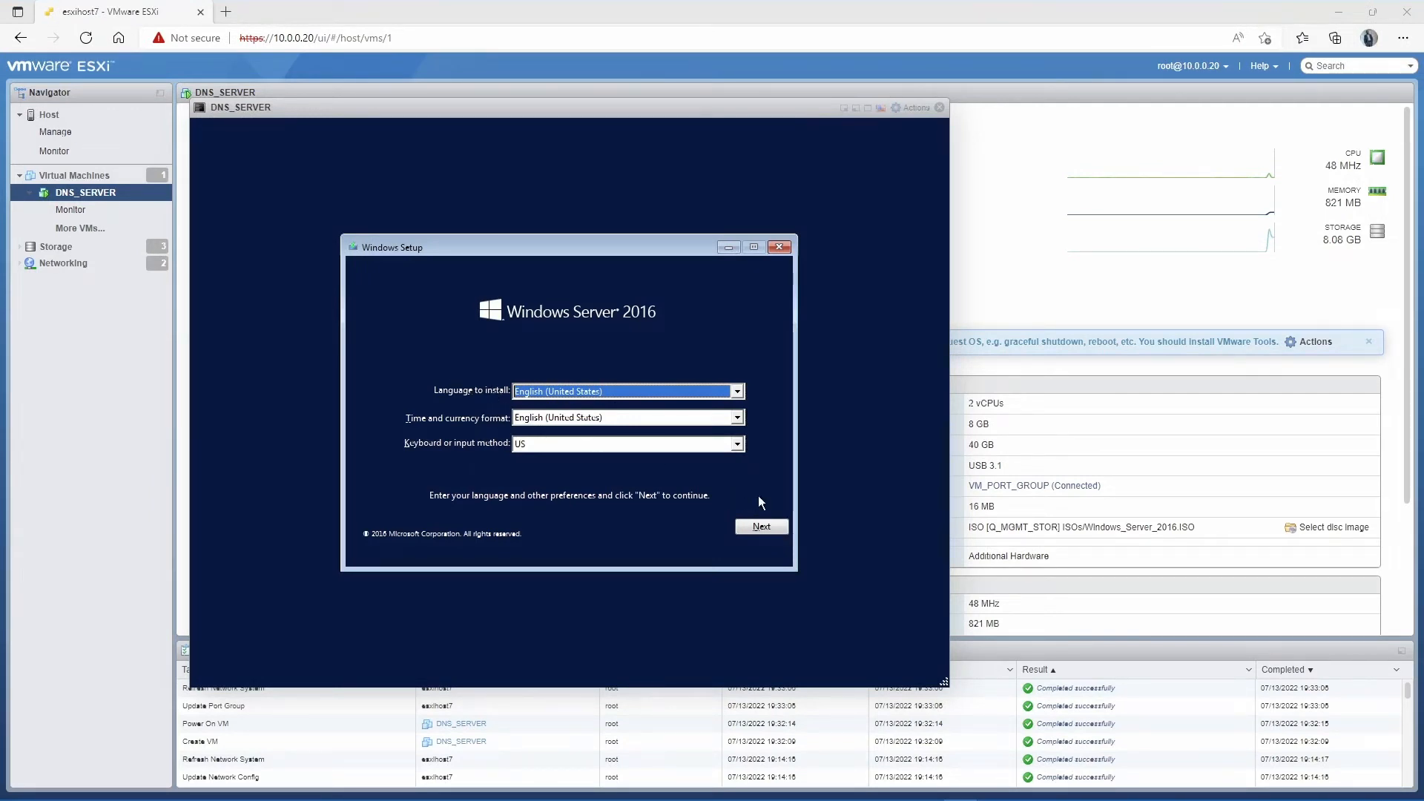
pyautogui.click(762, 526)
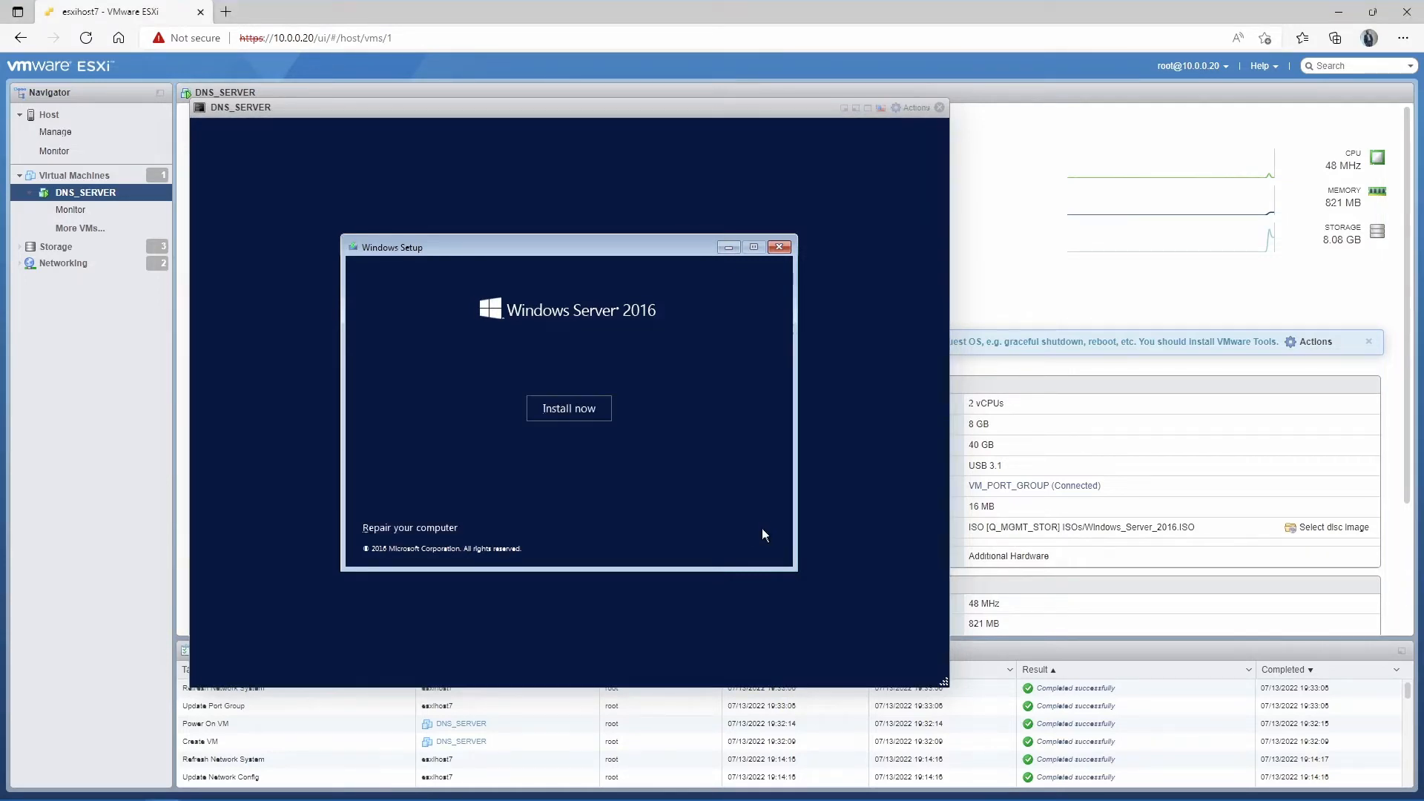
pyautogui.click(558, 408)
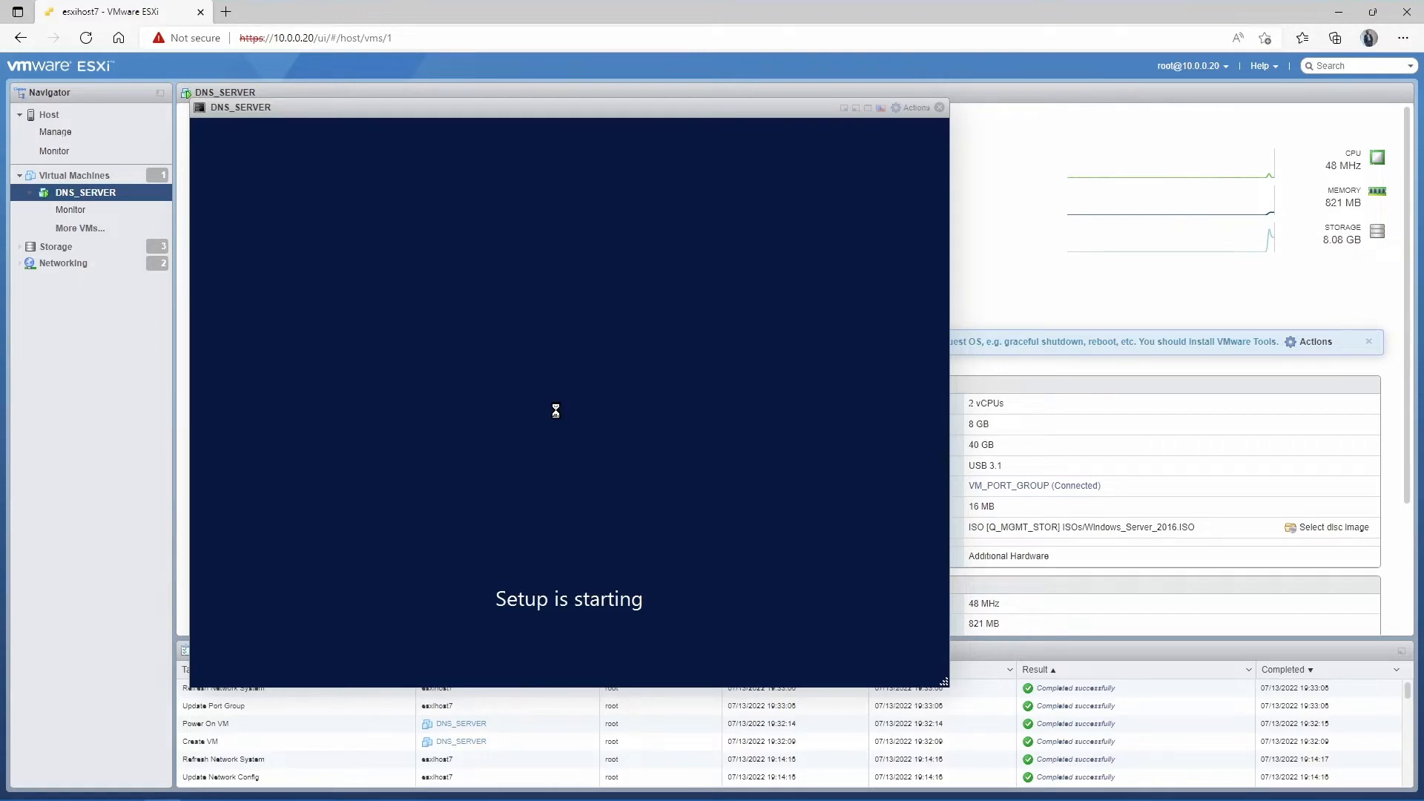
# Install Windows Server 2016 Standard Evaluation (Desktop Experience) as a Custom installation, accepting the license terms.
pyautogui.click(548, 312)
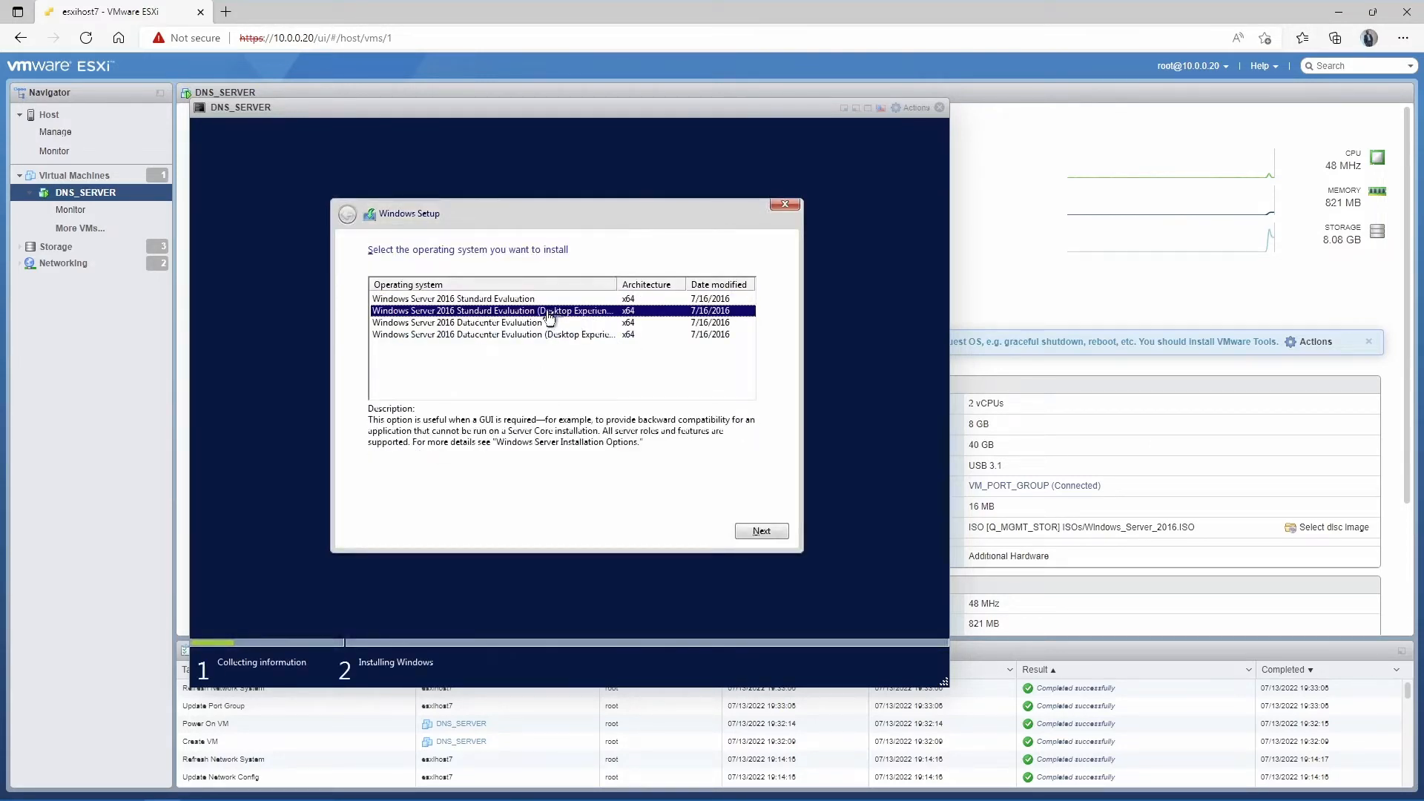
pyautogui.click(742, 531)
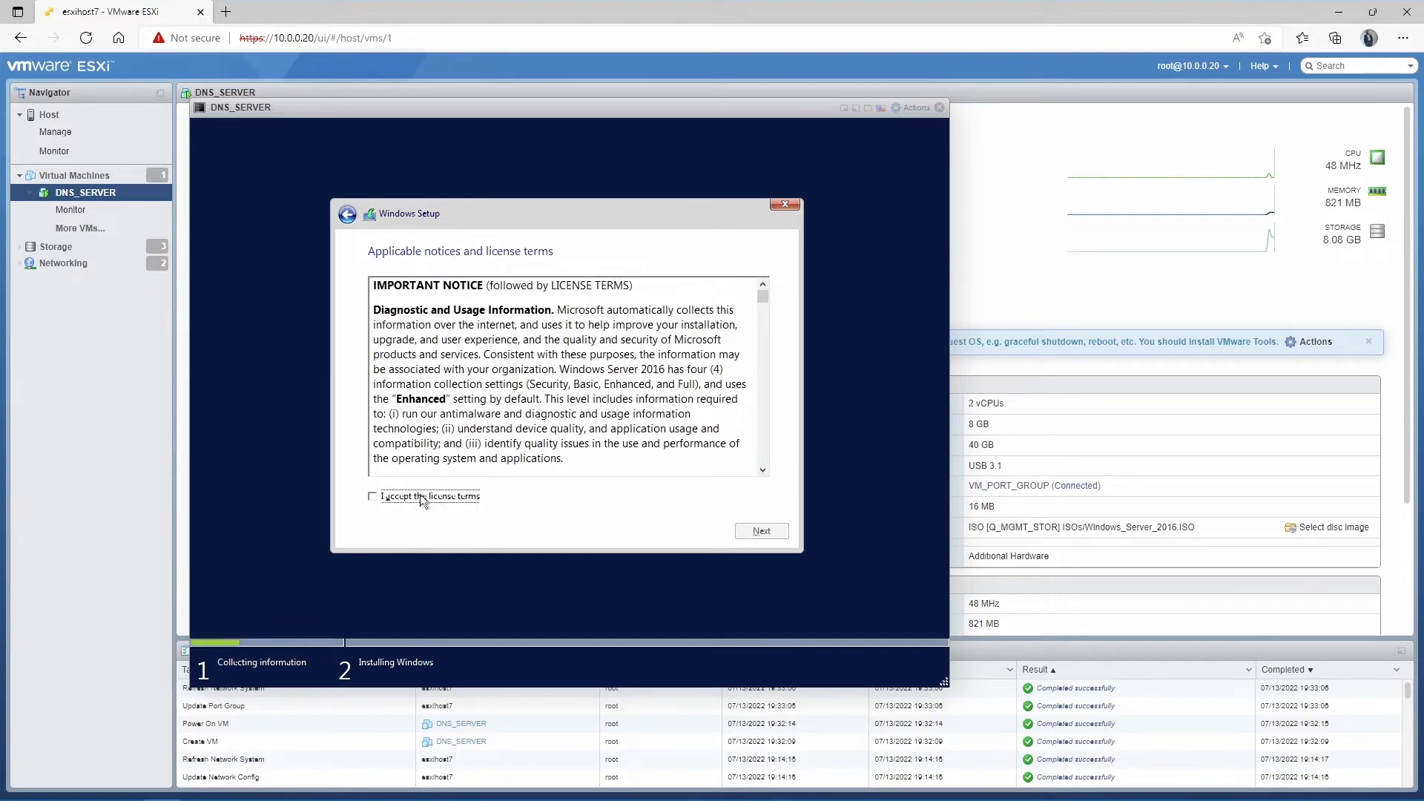
pyautogui.click(393, 499)
pyautogui.click(755, 534)
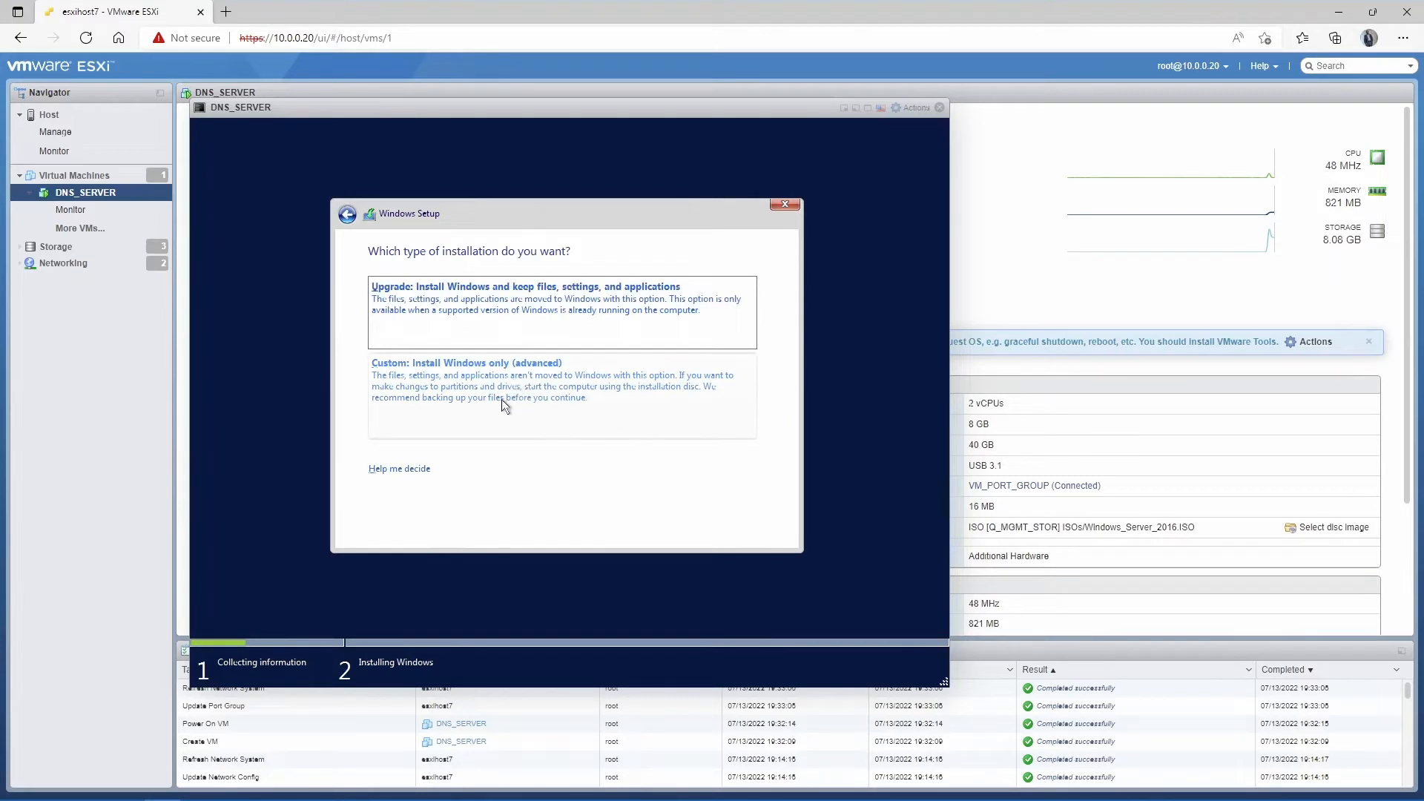
pyautogui.click(502, 404)
pyautogui.click(746, 532)
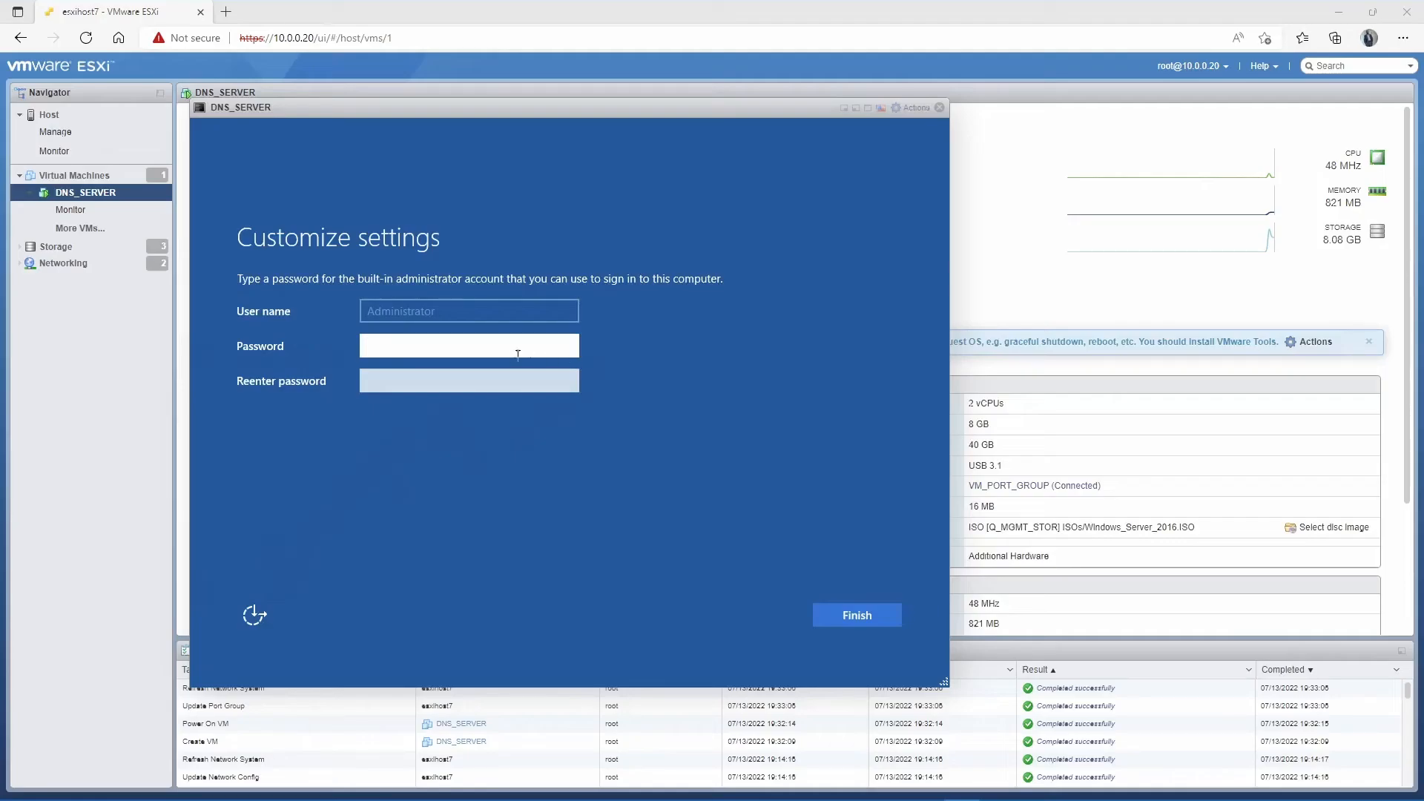
# Enter and re-enter the password for the built-in Administrator account and finish the Windows setup.
pyautogui.click(517, 354)
pyautogui.click(514, 355)
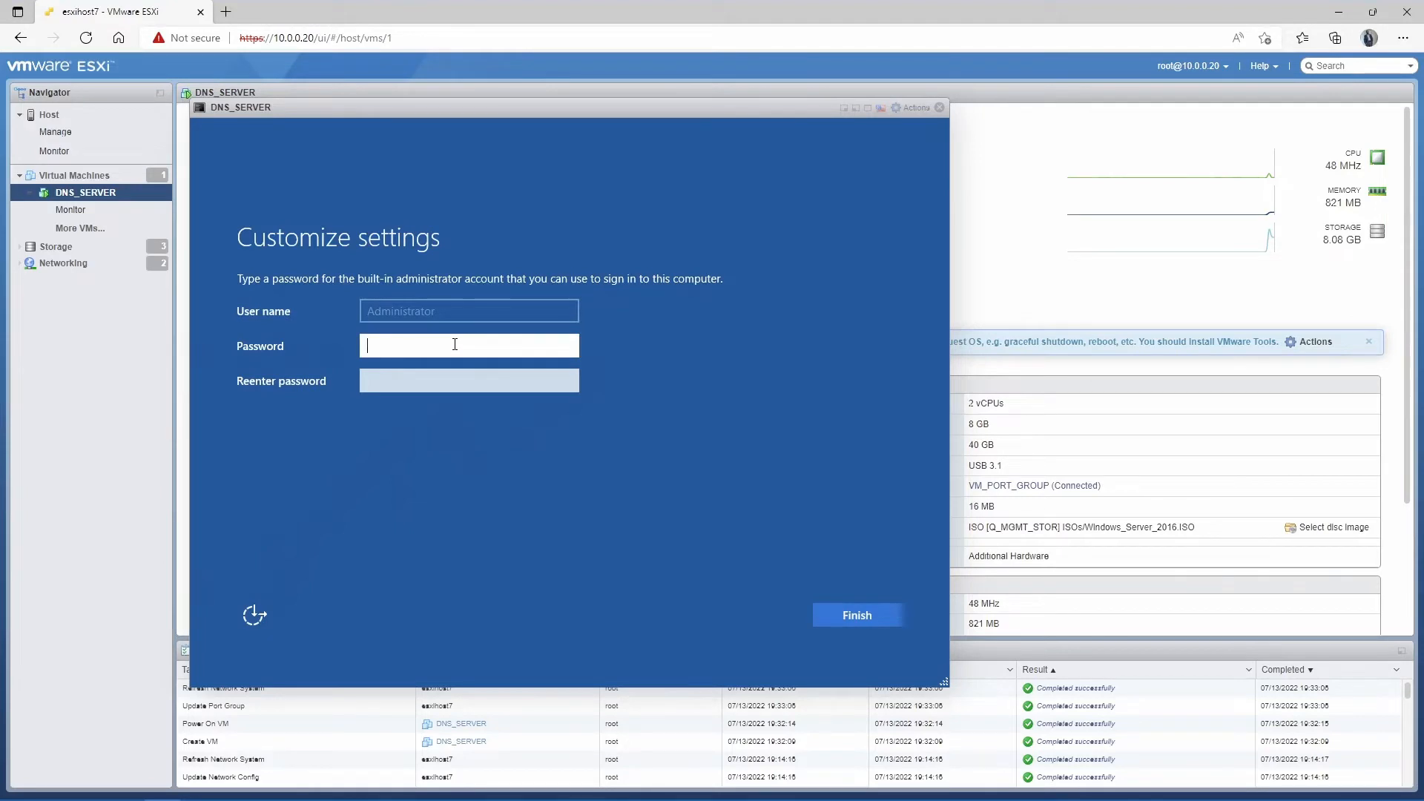
pyautogui.write('••')
pyautogui.press('BackSpace')
pyautogui.press('BackSpace')
pyautogui.write('••••••••')
pyautogui.press('Tab')
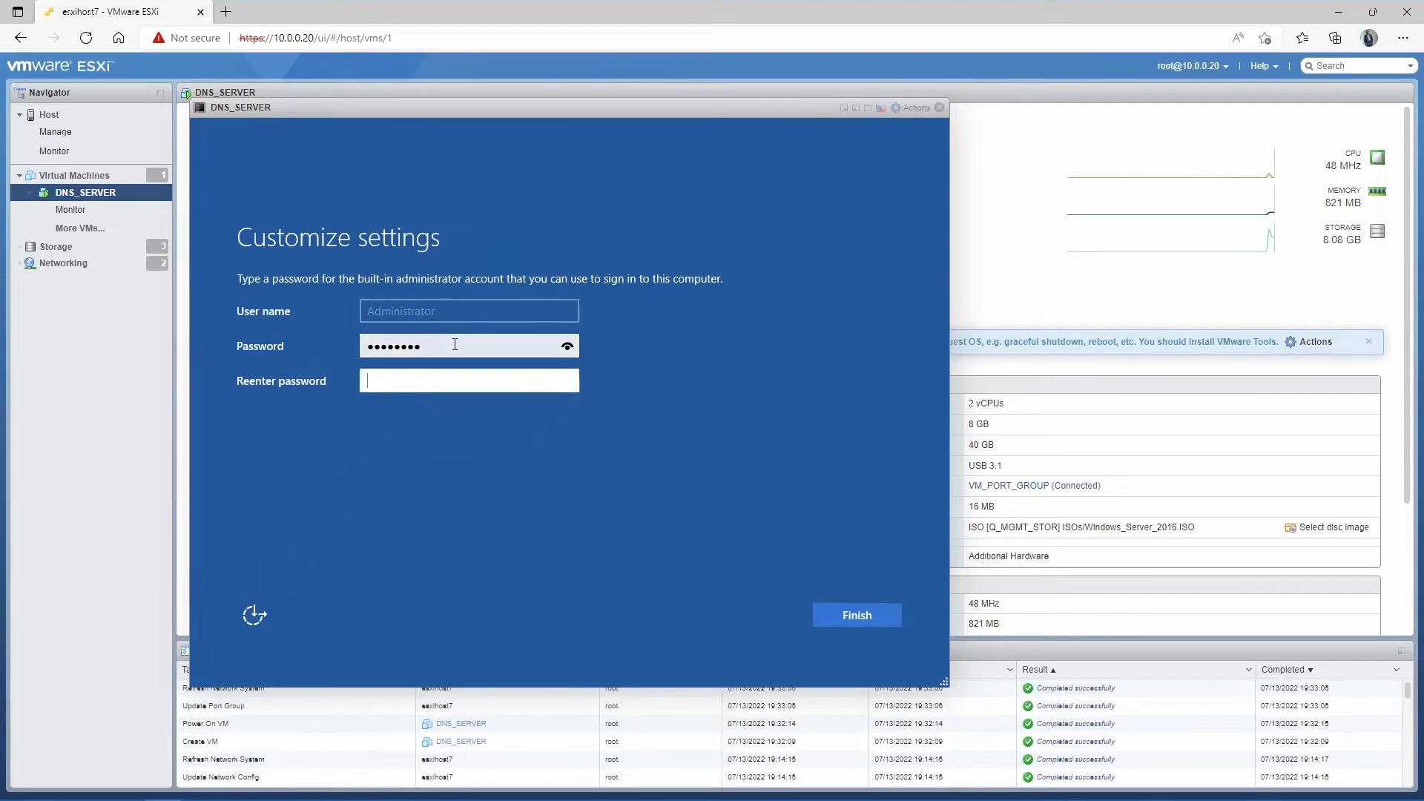
pyautogui.write('••••••••')
pyautogui.press('Return')
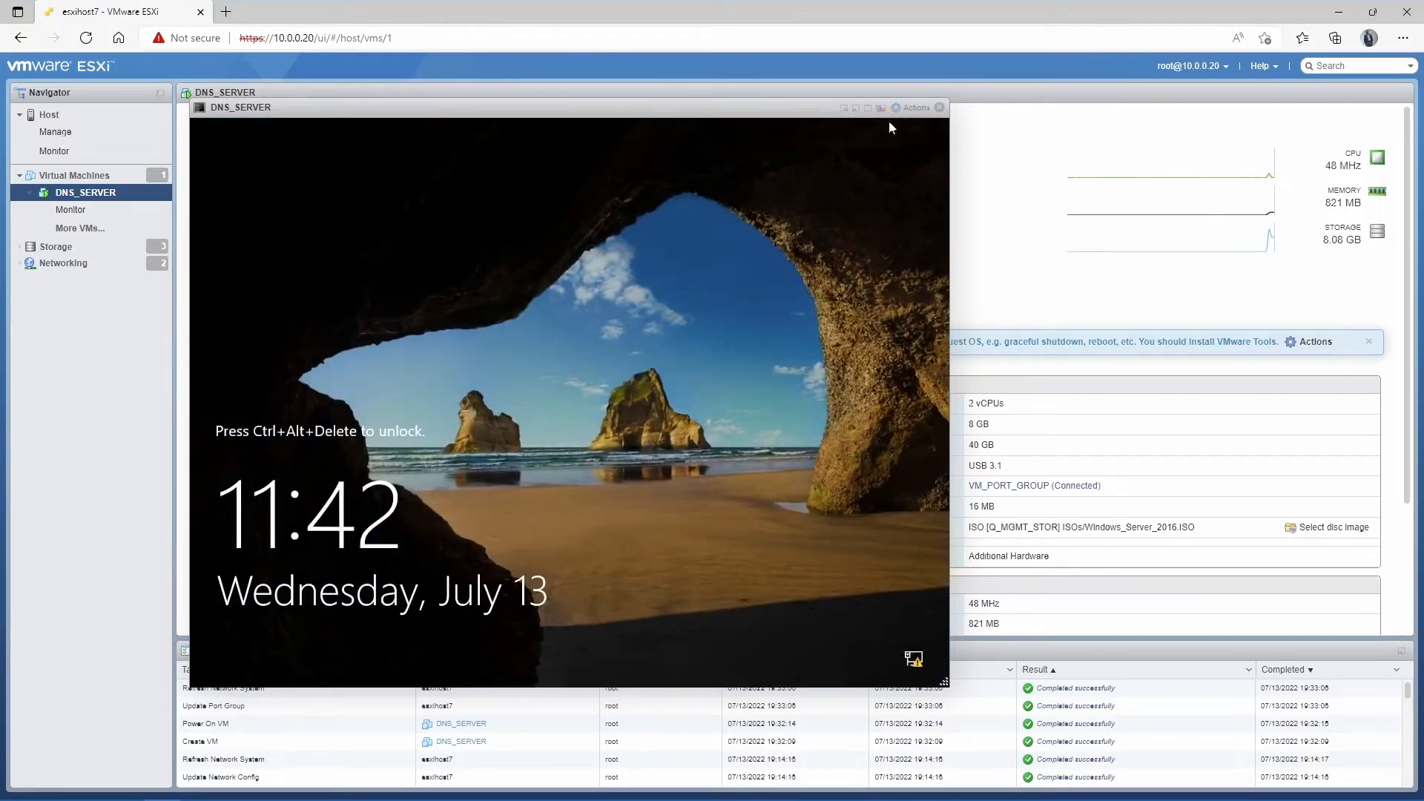
# Send Ctrl-Alt-Delete to the DNS_SERVER guest to unlock its sign-in screen.
pyautogui.click(932, 119)
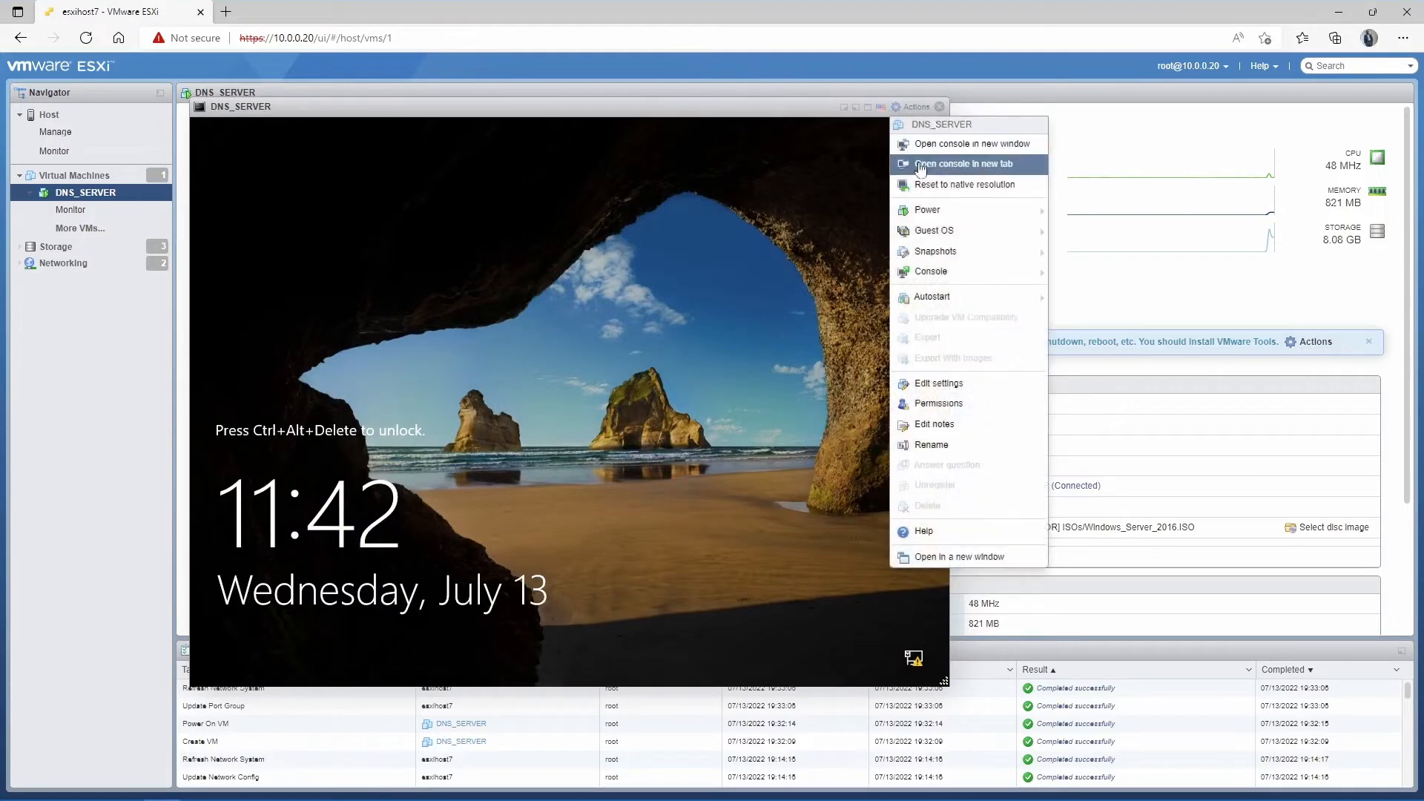
pyautogui.click(759, 270)
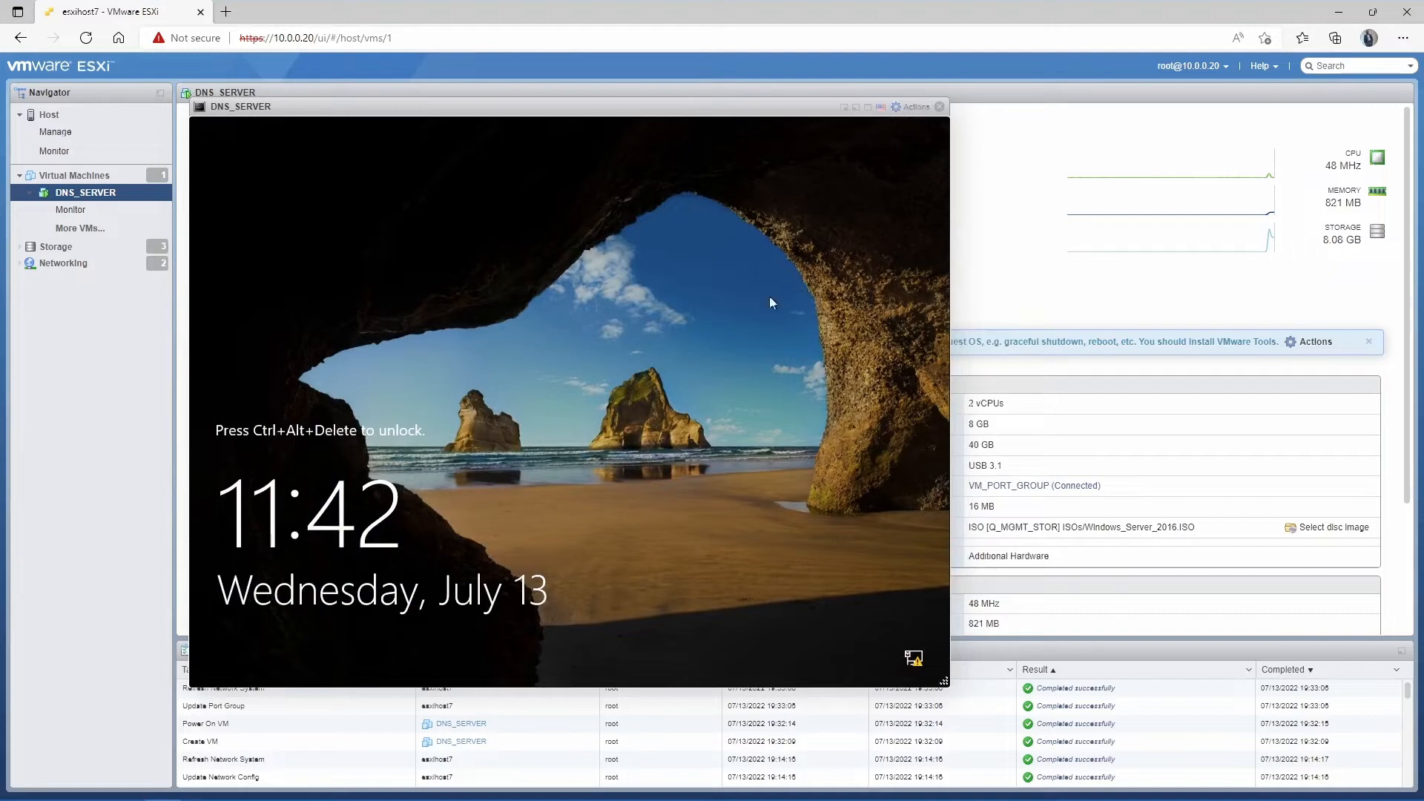
pyautogui.click(917, 108)
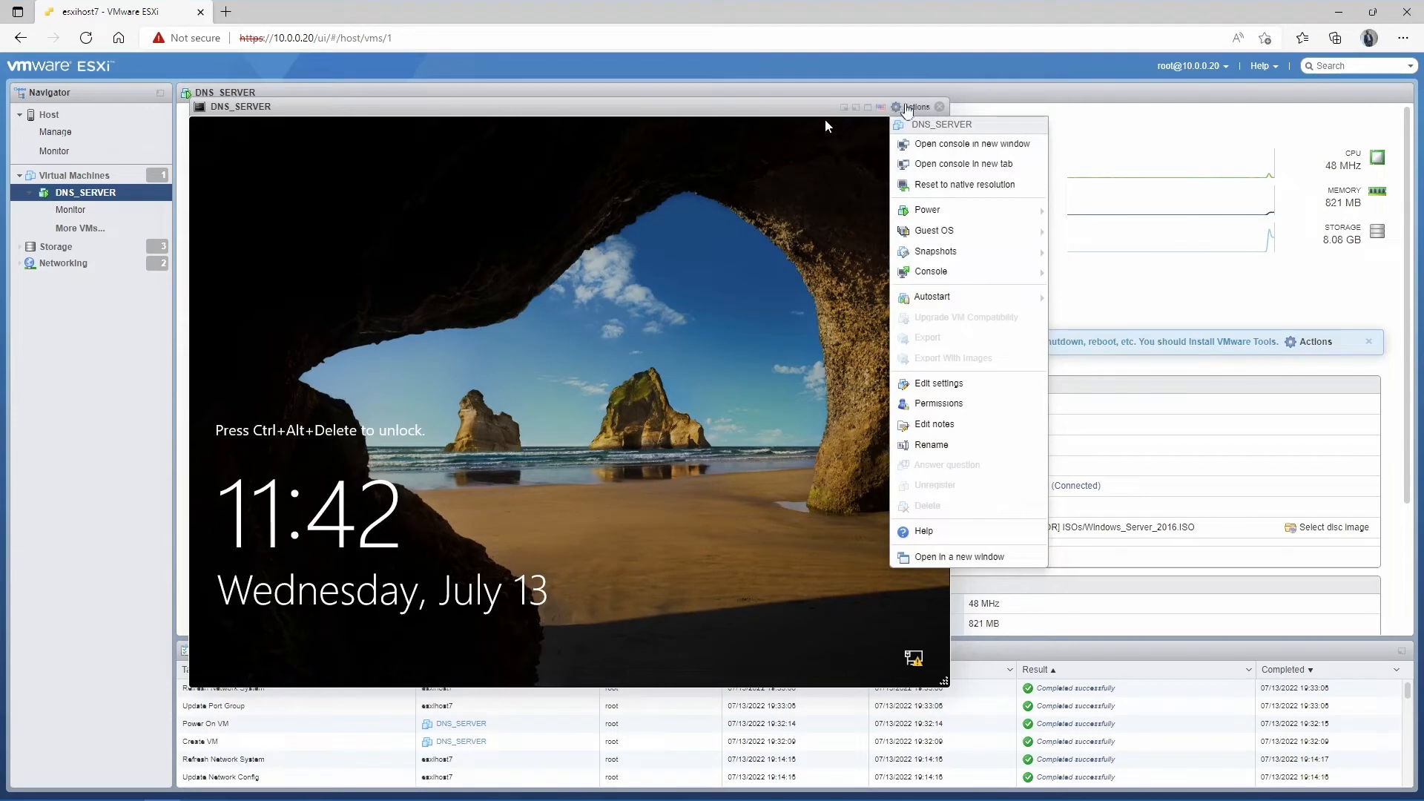
pyautogui.moveTo(957, 257)
pyautogui.moveTo(981, 236)
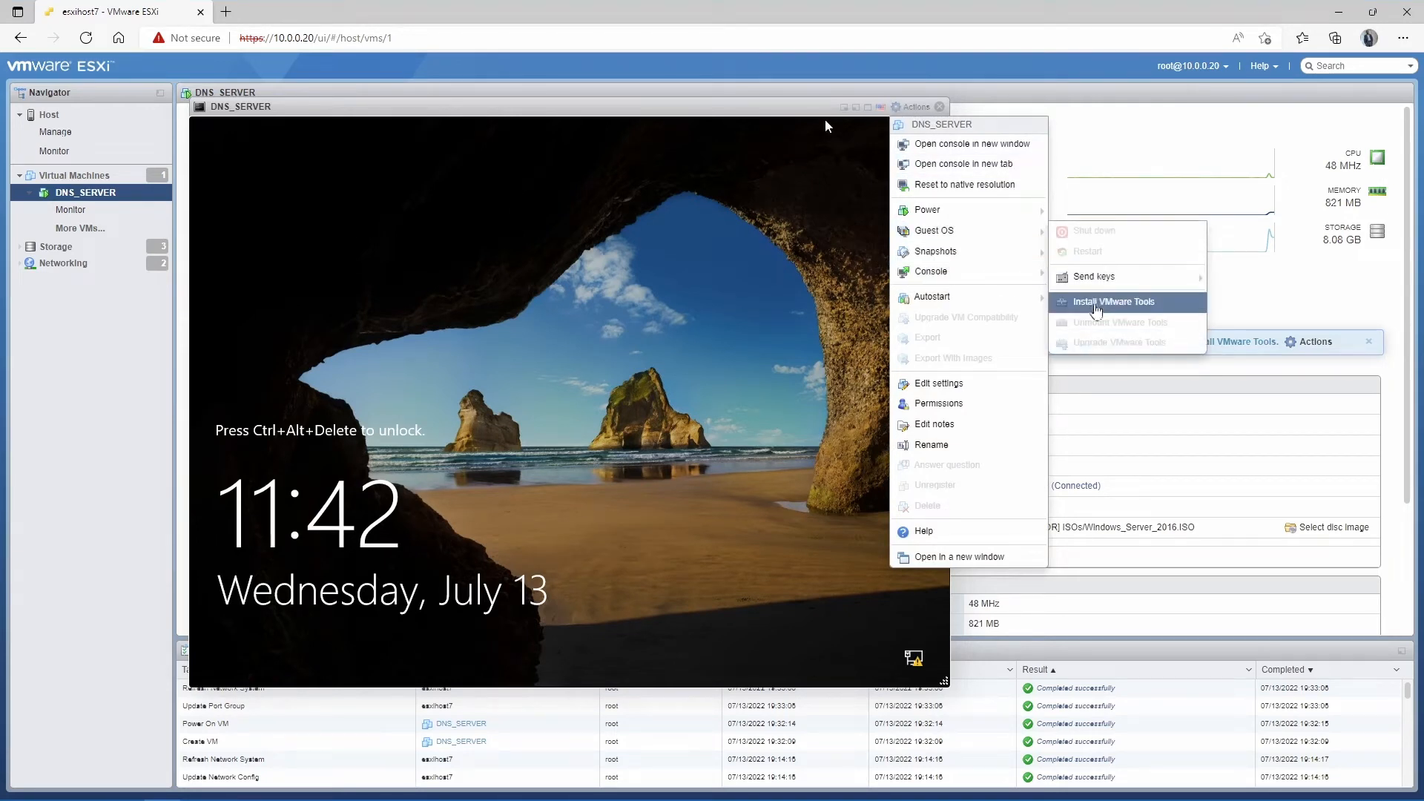
pyautogui.moveTo(1101, 279)
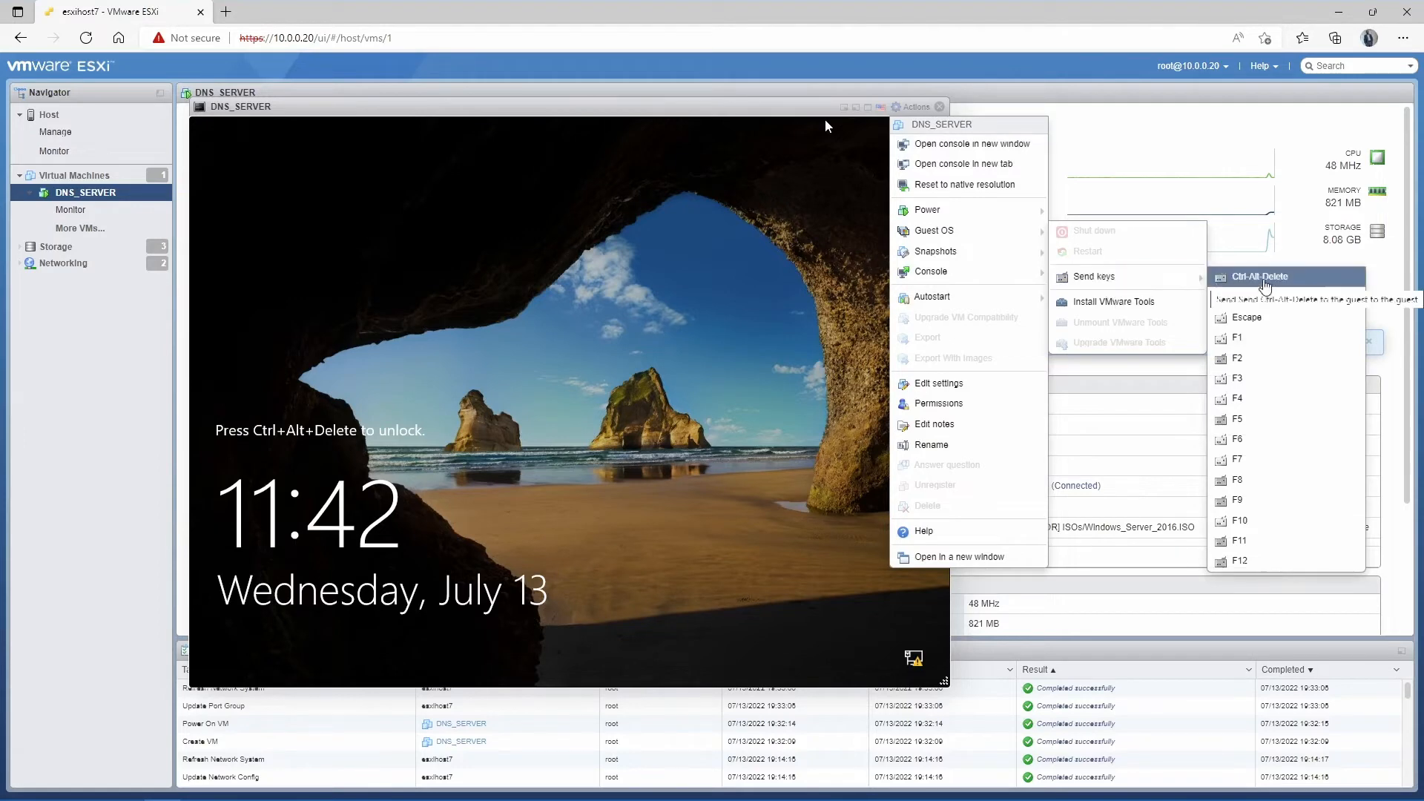
pyautogui.click(1260, 276)
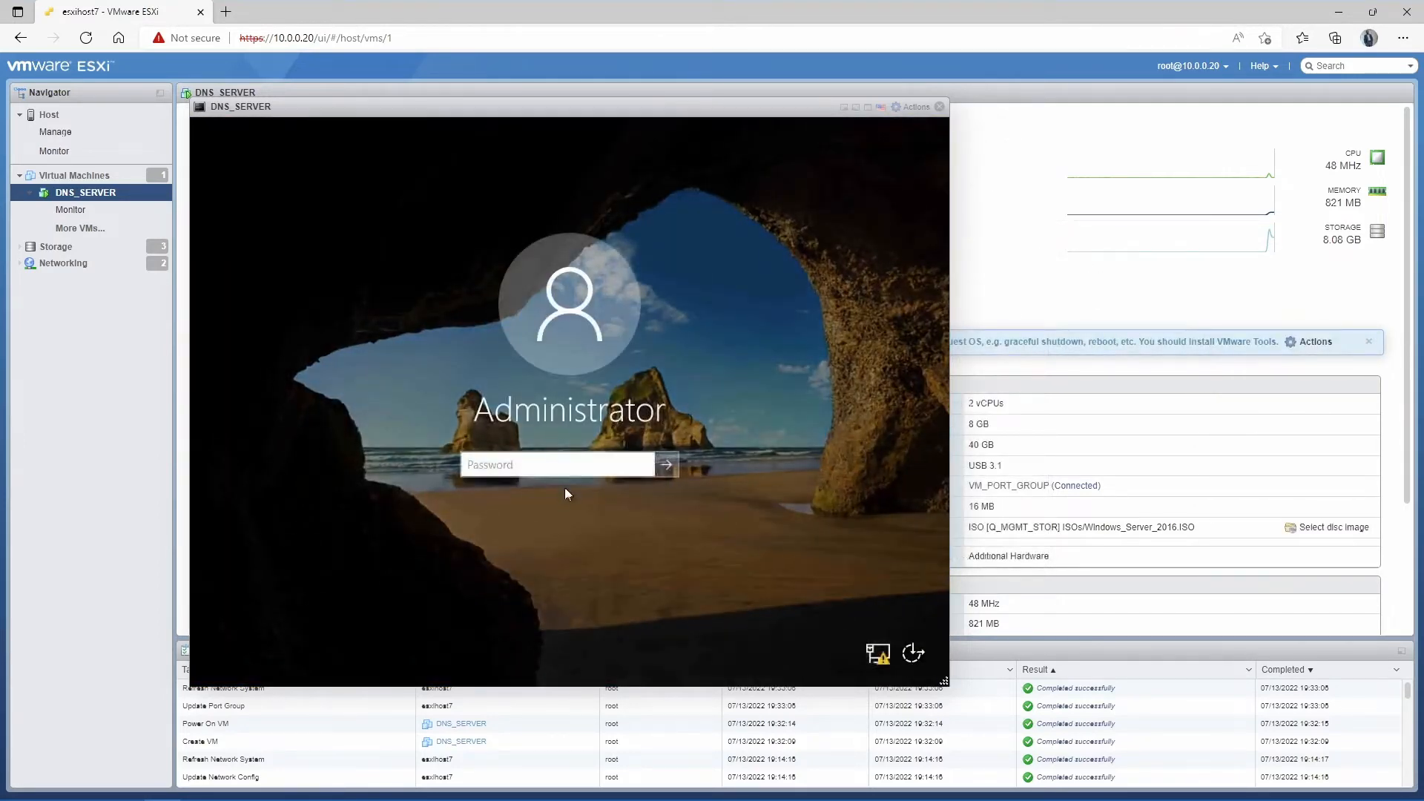
# Sign in to the server with the Administrator account password and close Server Manager.
pyautogui.write('P')
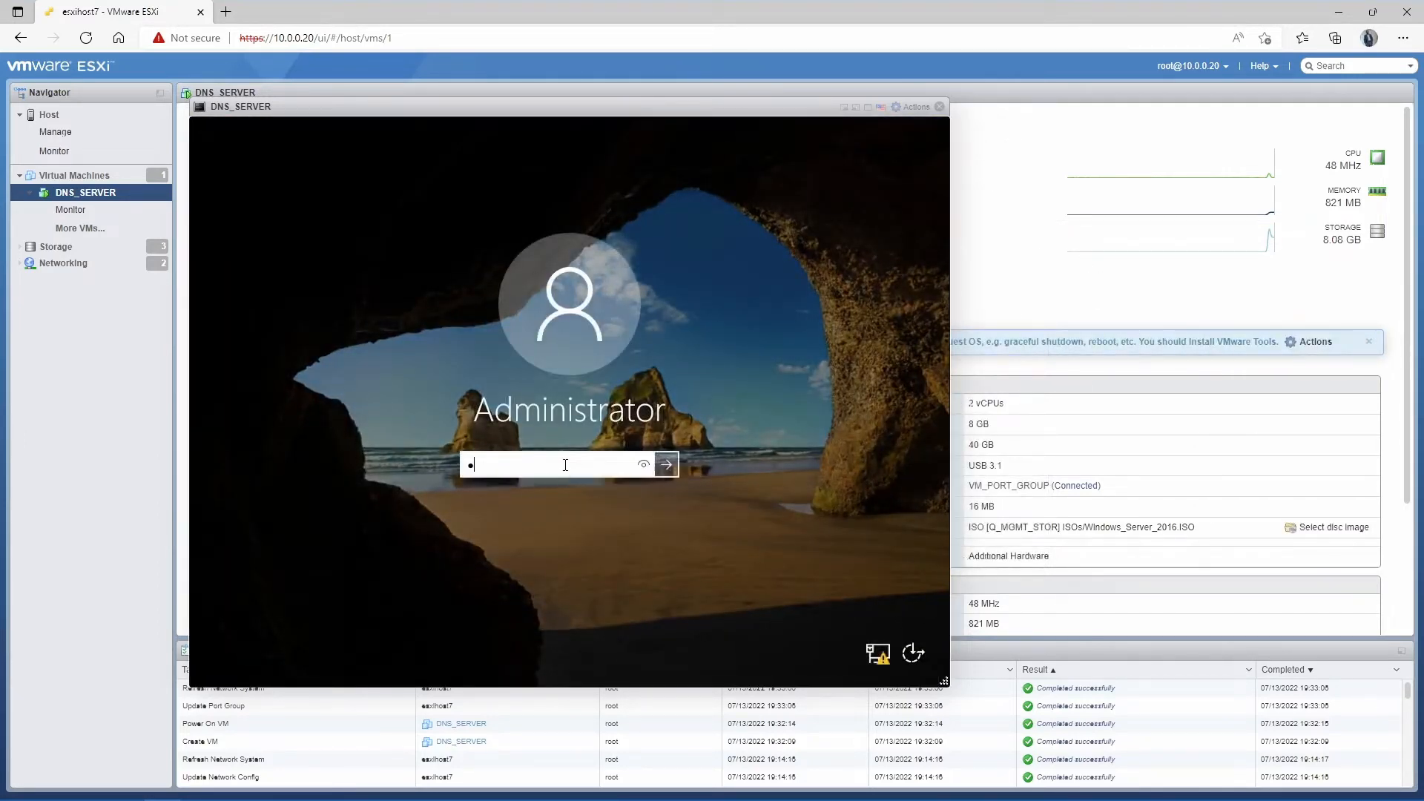
pyautogui.write('•••••••')
pyautogui.press('Return')
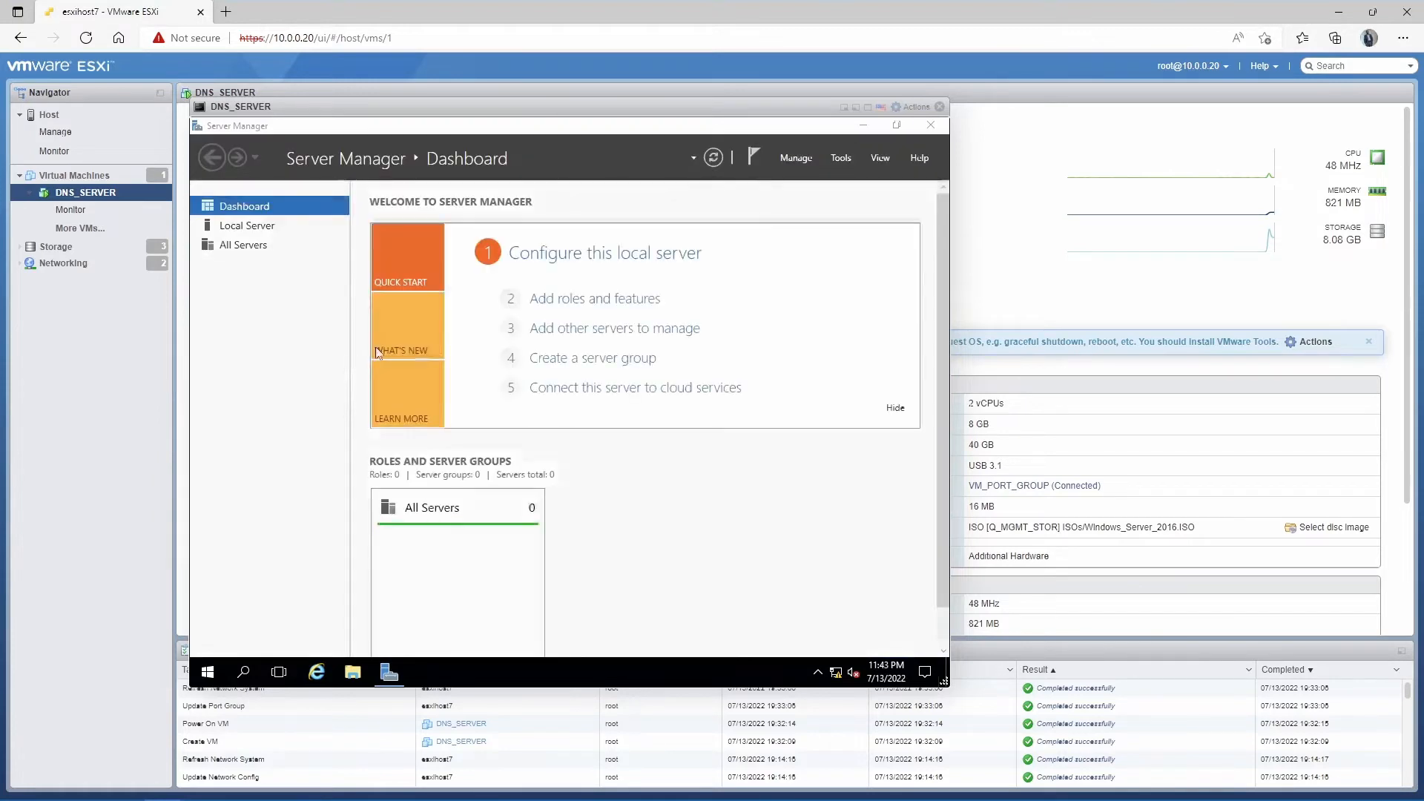
pyautogui.click(929, 125)
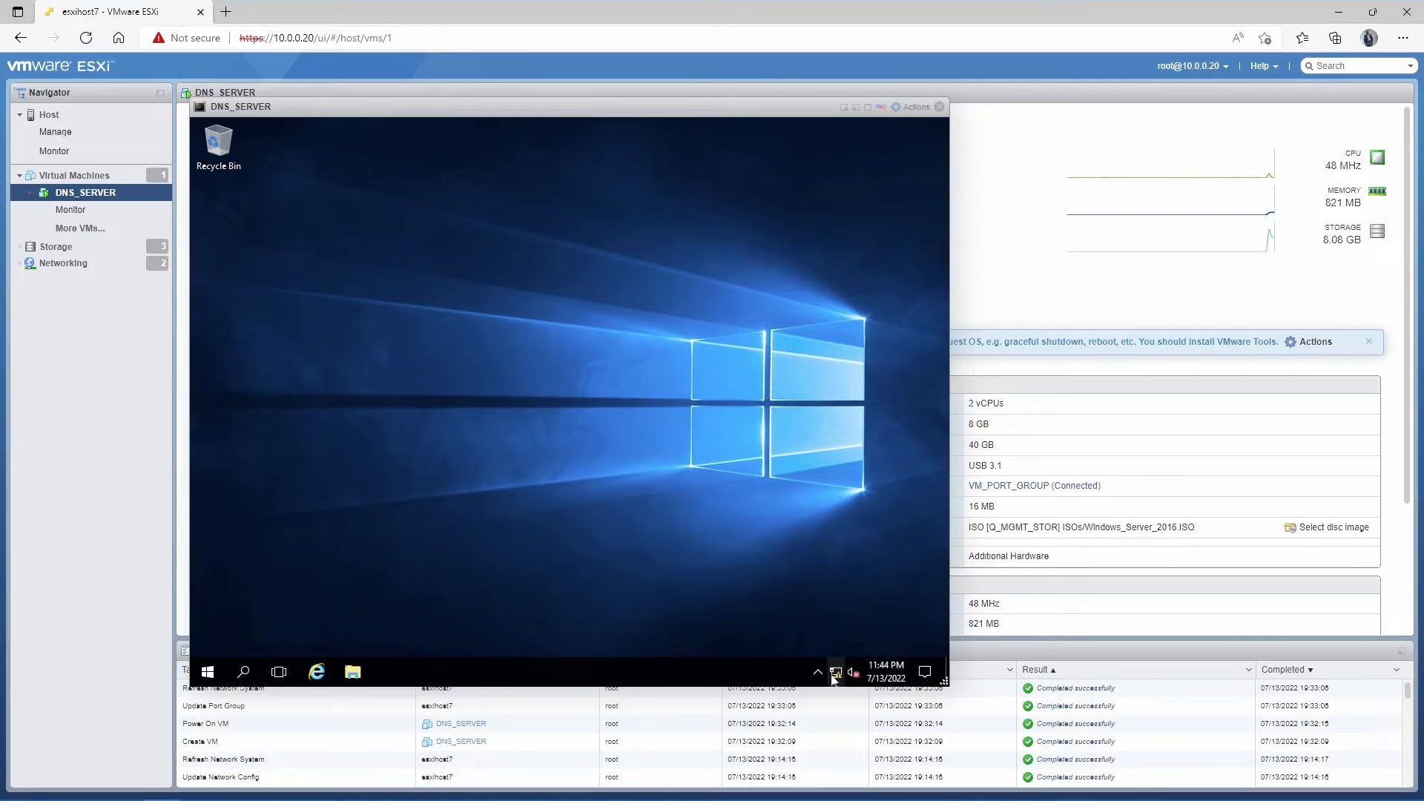
# Open the IPv4 properties of the Ethernet0 adapter and choose to use a manually assigned IP address.
pyautogui.rightClick(839, 675)
pyautogui.click(838, 663)
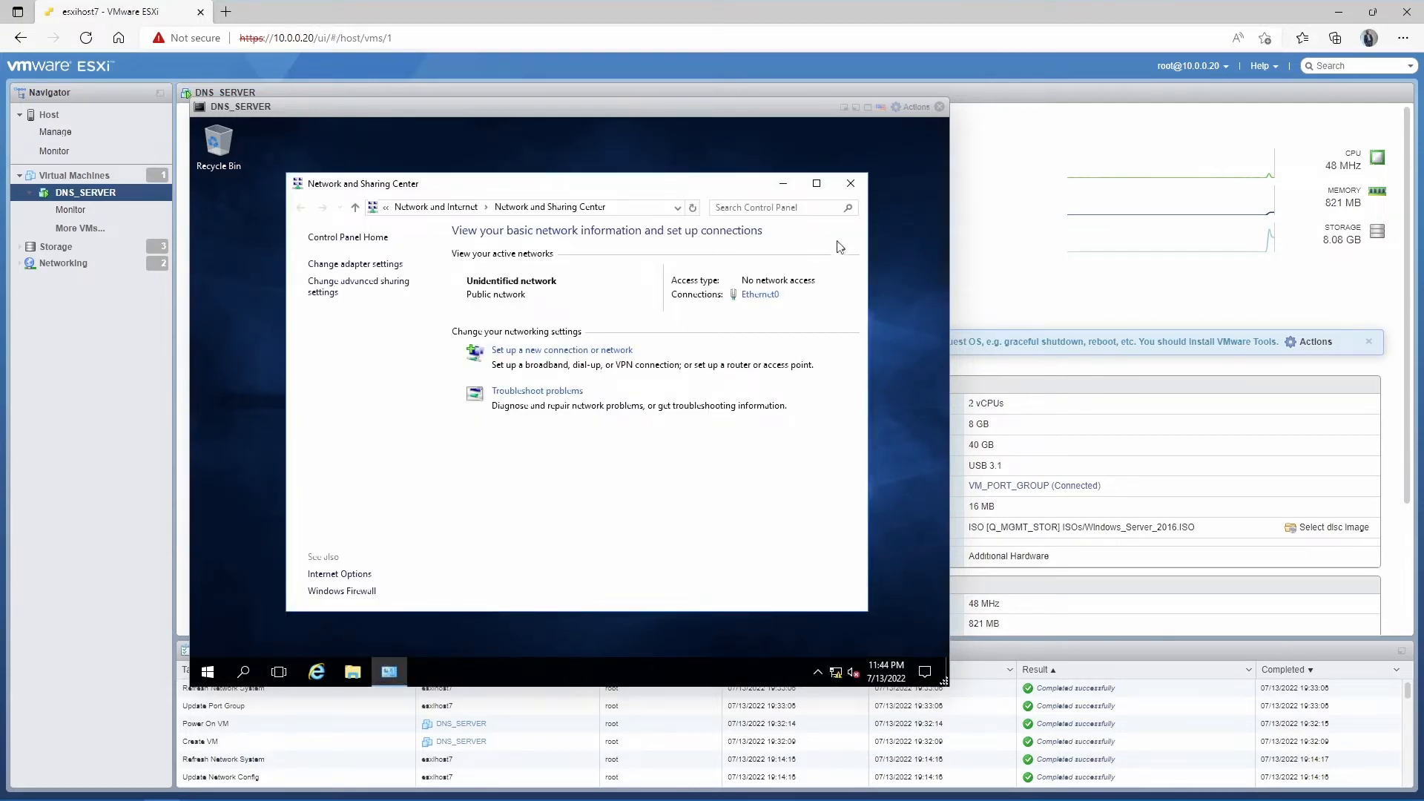
pyautogui.click(757, 294)
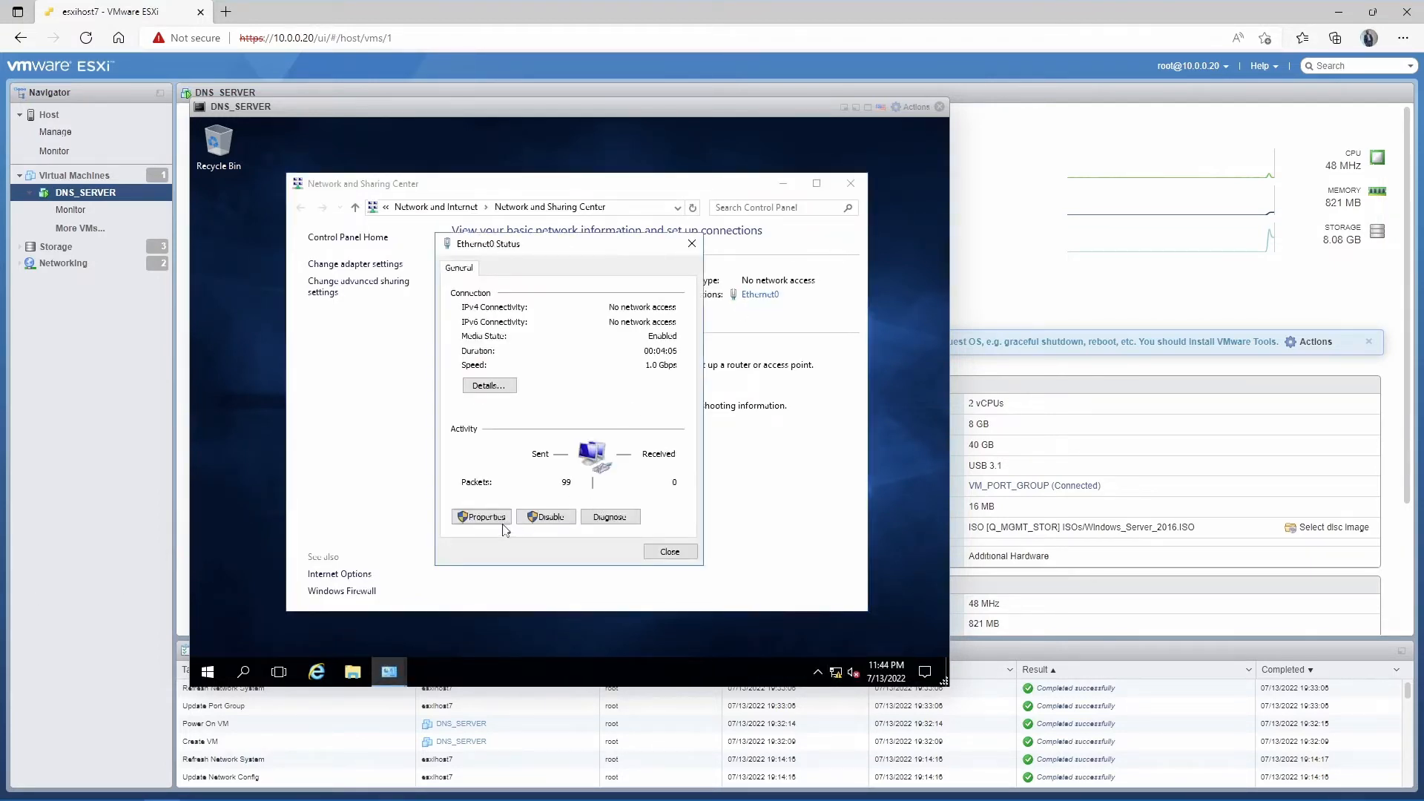
pyautogui.click(481, 517)
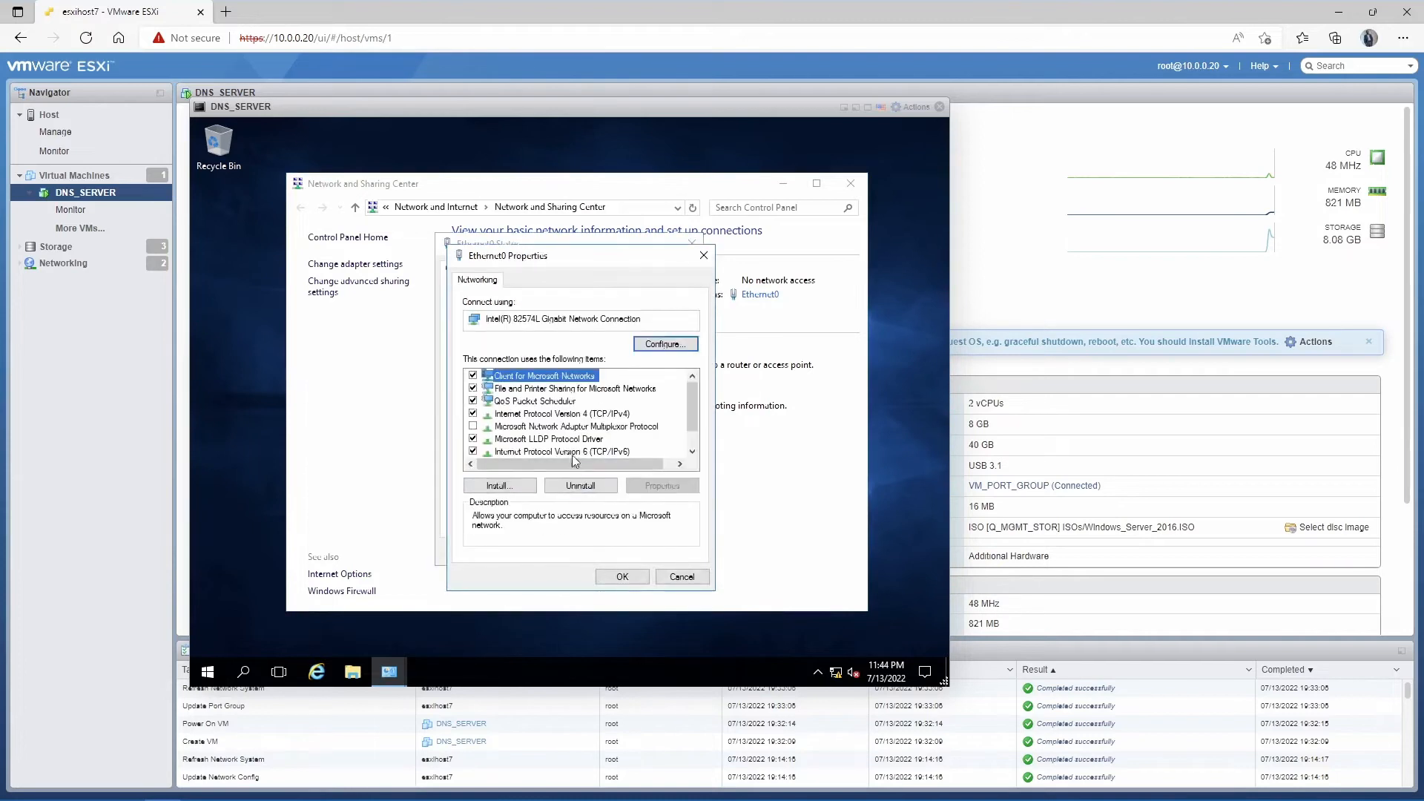
pyautogui.doubleClick(576, 415)
pyautogui.click(521, 421)
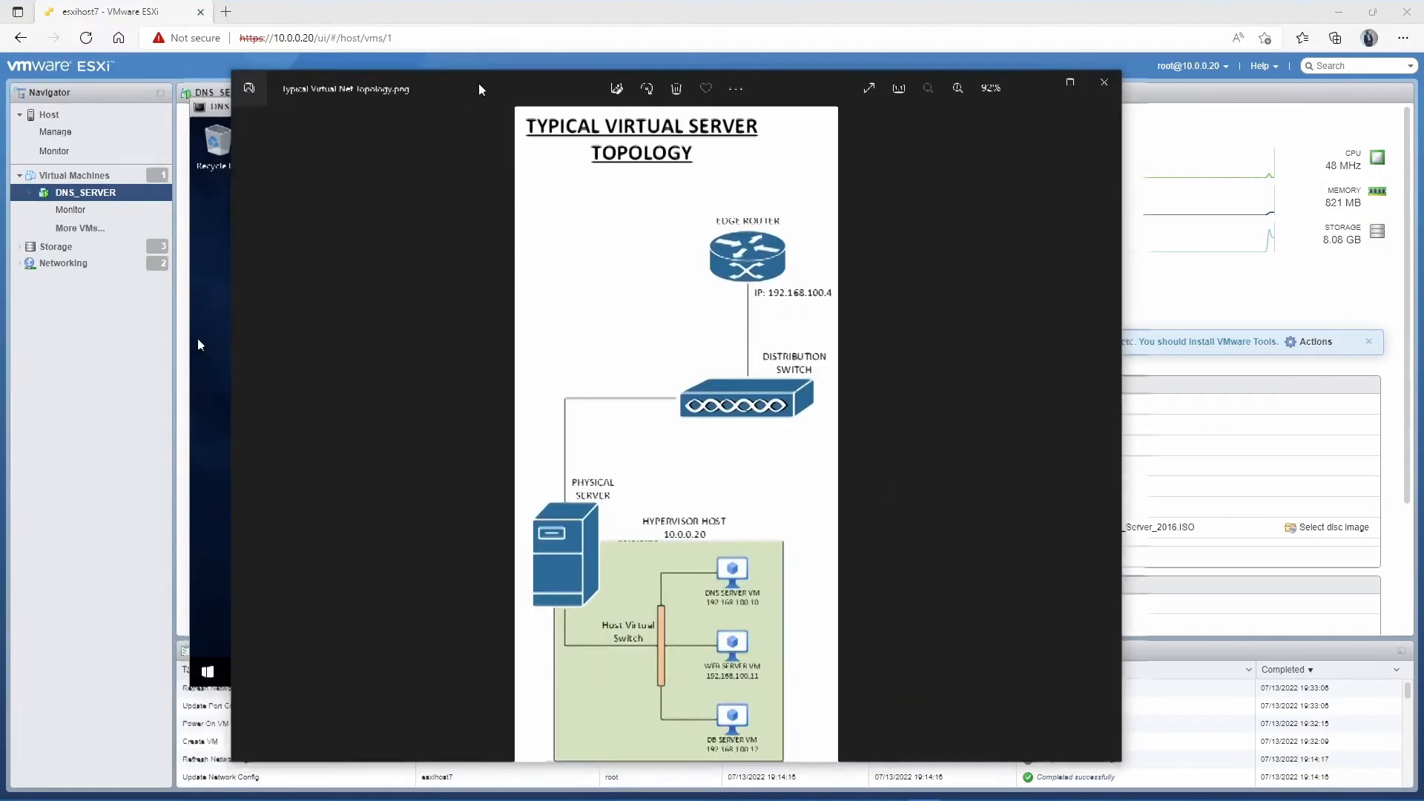
# Check the Typical Virtual Net Topology diagram for the DNS server VM's address, and return to the IPv4 properties.
pyautogui.moveTo(479, 85); pyautogui.dragTo(495, 55)
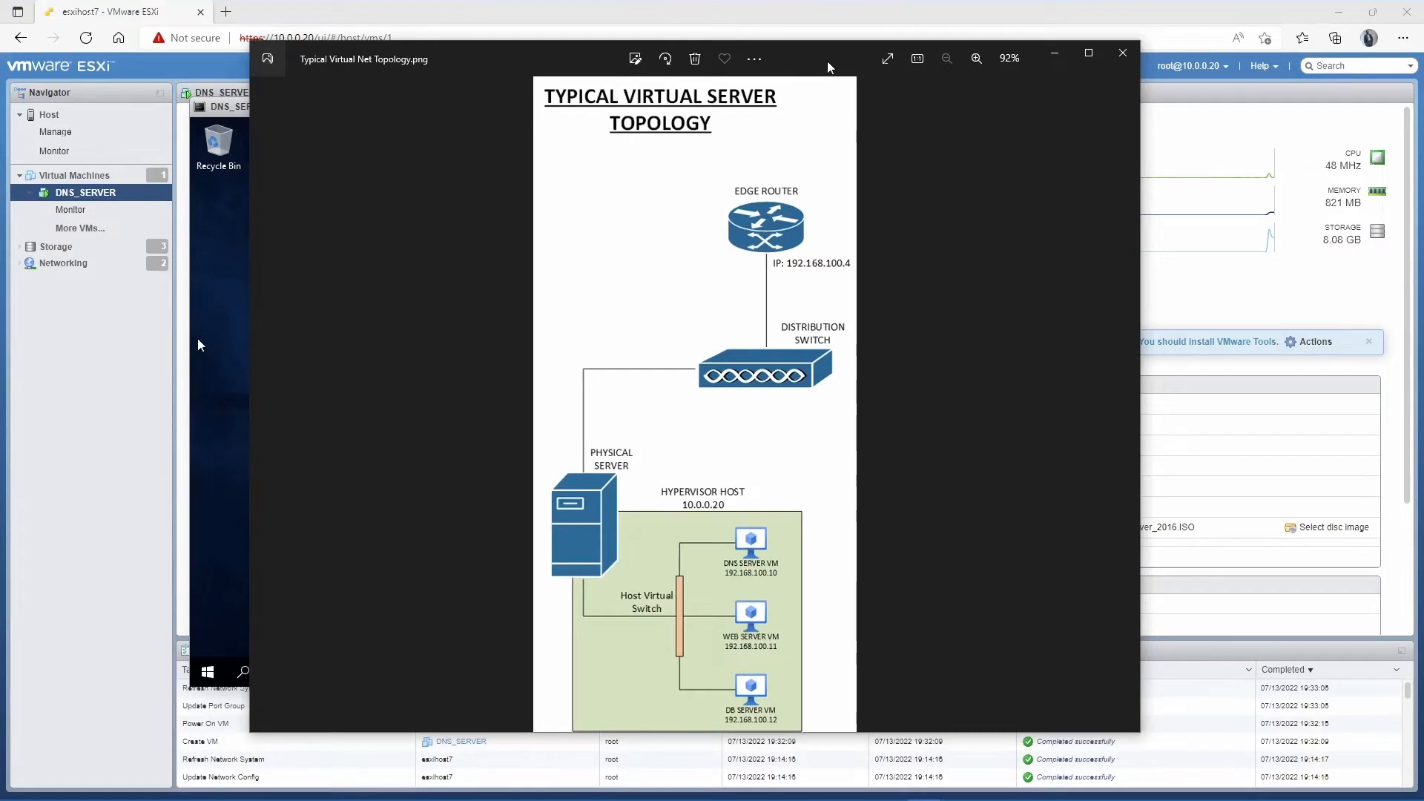
pyautogui.moveTo(833, 62); pyautogui.dragTo(88, 175)
pyautogui.click(197, 338)
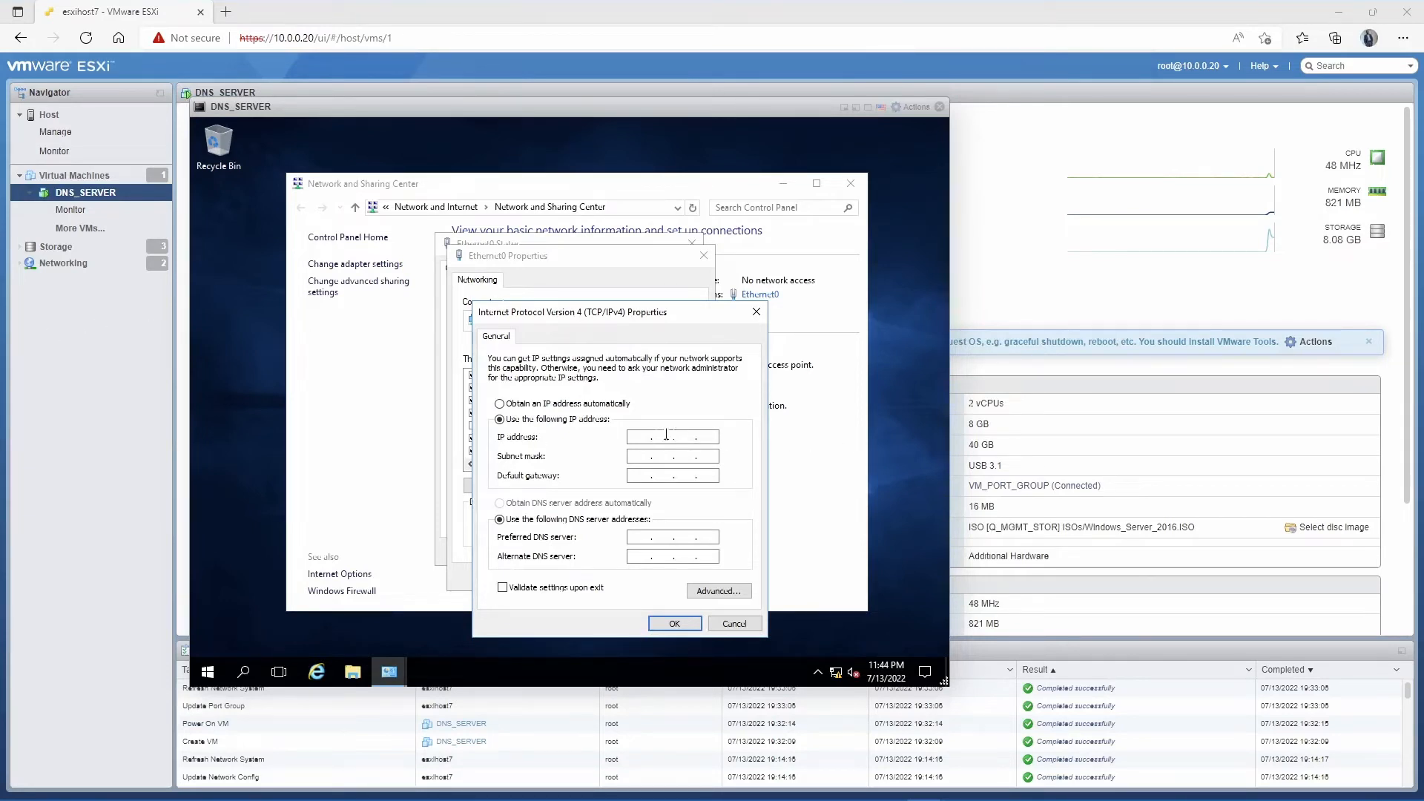
# Set the IP address to 192.168.100.10, the subnet mask to 255.255.255.0 and the default gateway to 192.168.100.1.
pyautogui.click(642, 437)
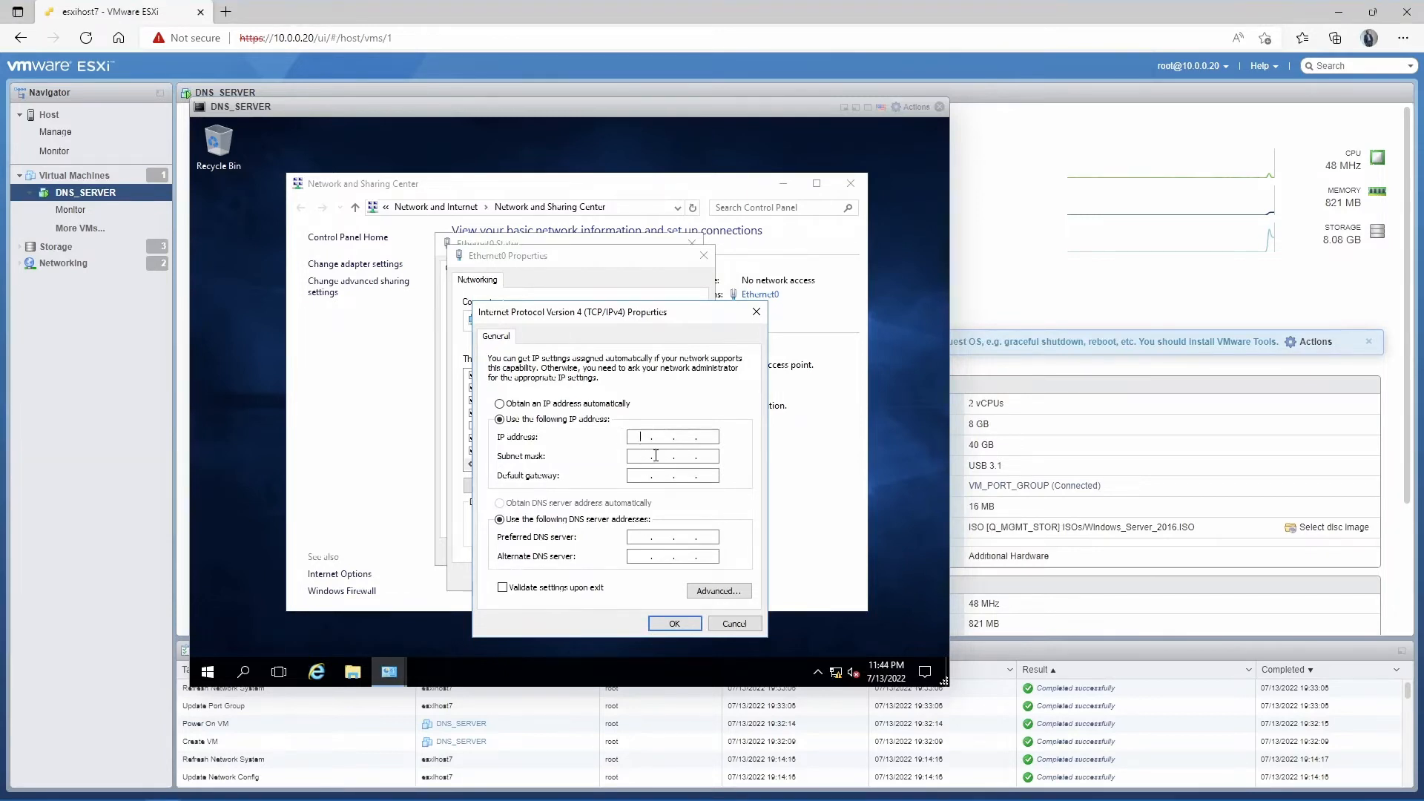
pyautogui.write('192.166.8')
pyautogui.press('BackSpace')
pyautogui.press('BackSpace')
pyautogui.write('8 . 100 . 10')
pyautogui.press('Tab')
pyautogui.press('Tab')
pyautogui.write('192 . 168 . 100')
# Set the preferred DNS server to the loopback address, enter Google's public DNS as the alternate, and accept the IPv4 settings.
pyautogui.click(641, 536)
pyautogui.write('1')
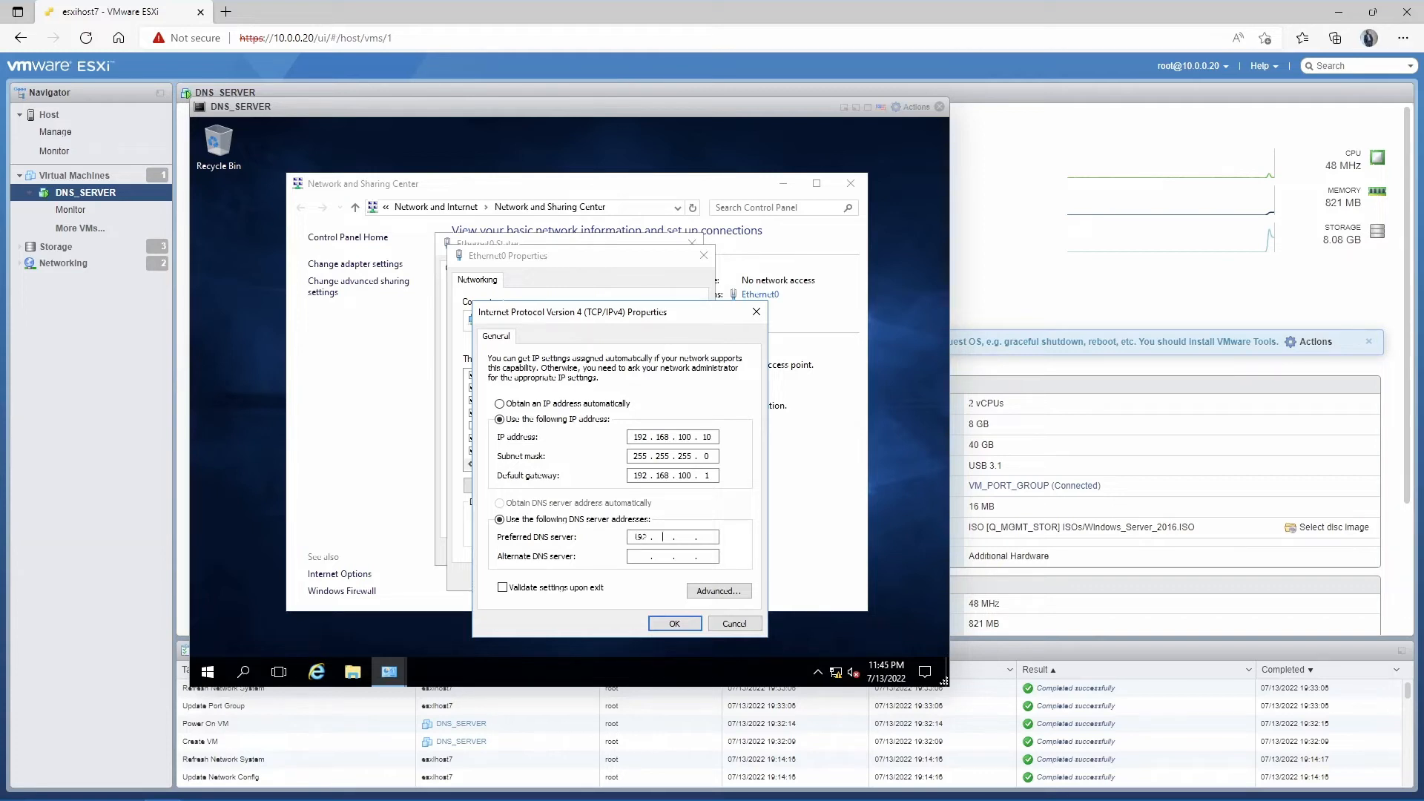
pyautogui.write('92 . 168 .')
pyautogui.press('BackSpace')
pyautogui.press('BackSpace')
pyautogui.press('BackSpace')
pyautogui.press('BackSpace')
pyautogui.press('BackSpace')
pyautogui.write('27 . 0 . 0')
pyautogui.press('Tab')
pyautogui.write('8.8')
pyautogui.click(674, 623)
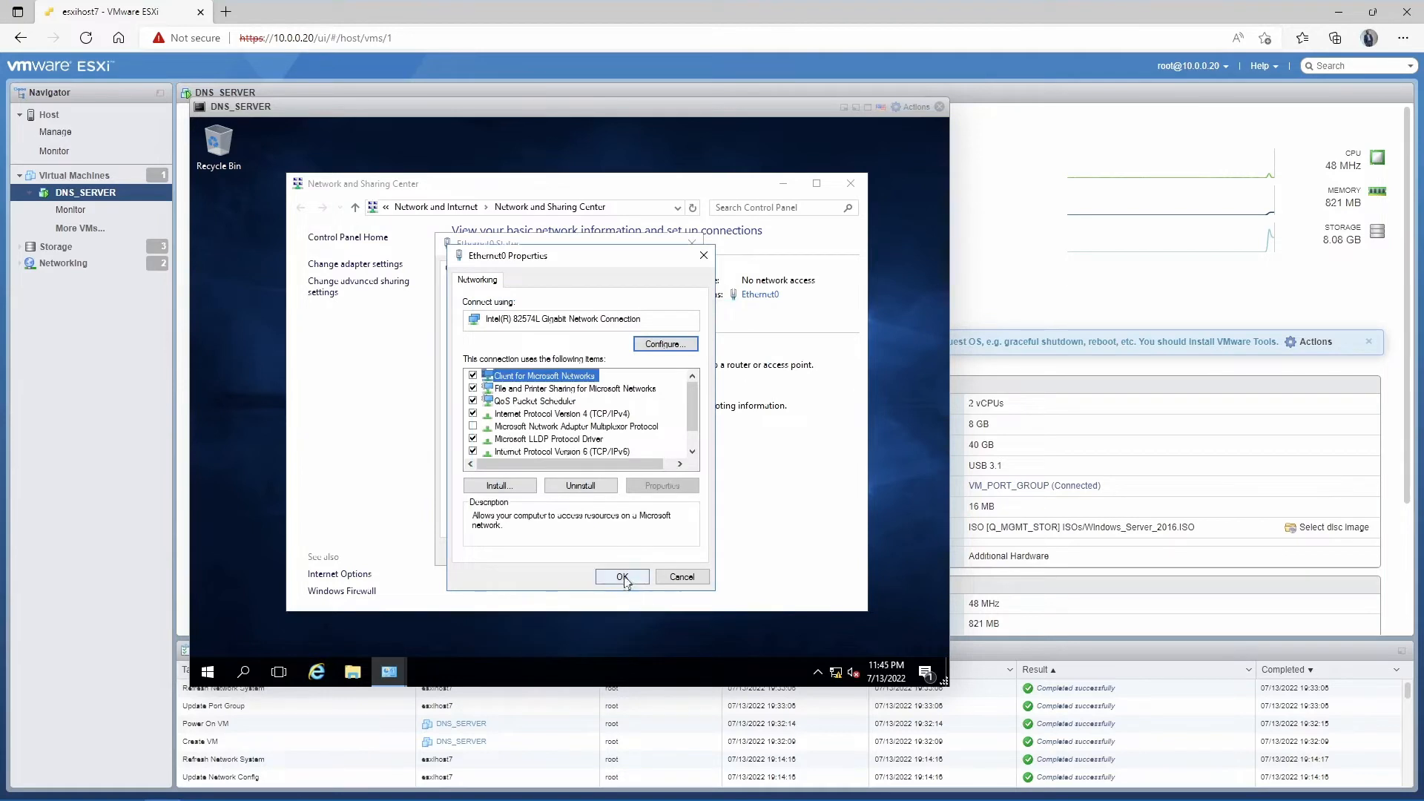
# Apply the Ethernet0 properties, allow the PC to be discoverable on the network, and close the network windows.
pyautogui.click(623, 580)
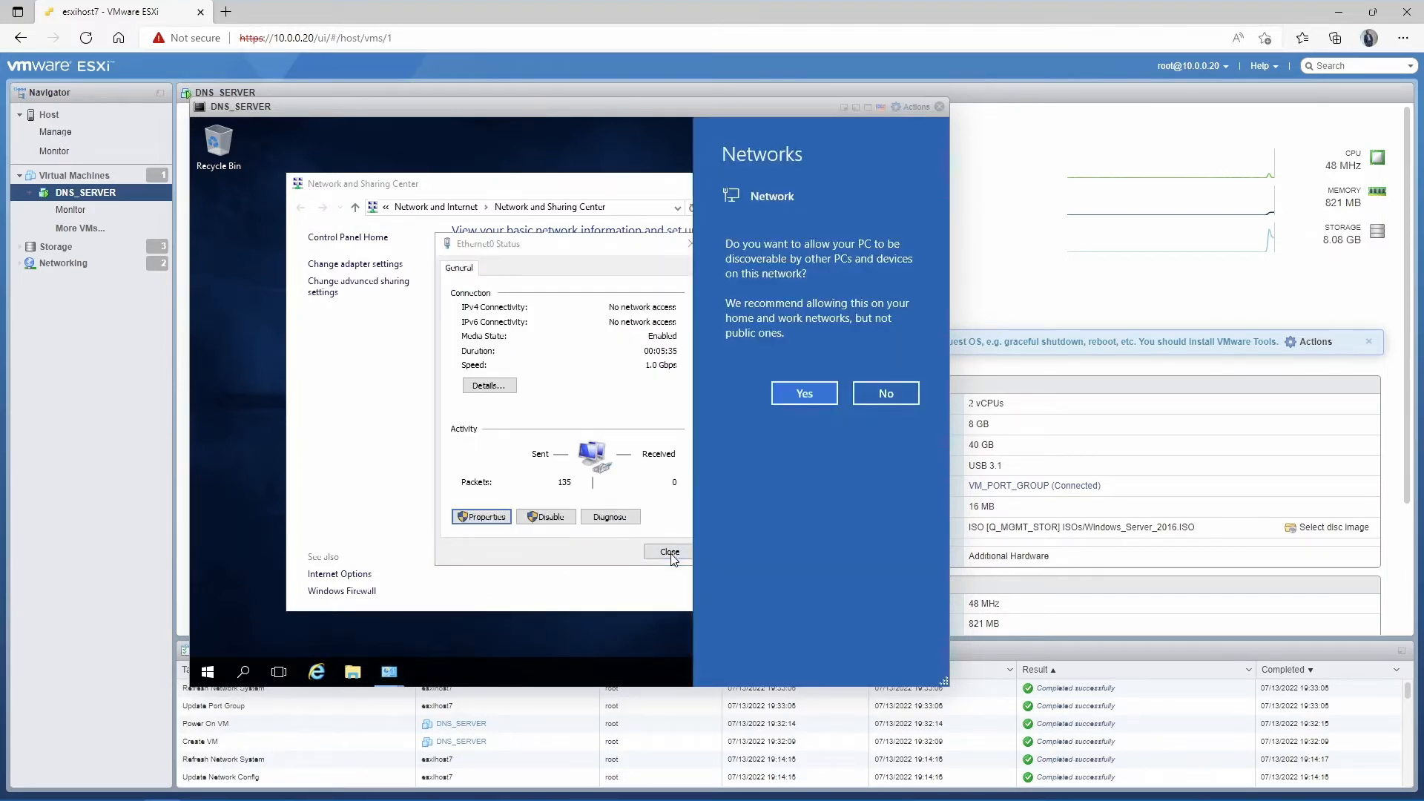
pyautogui.click(791, 401)
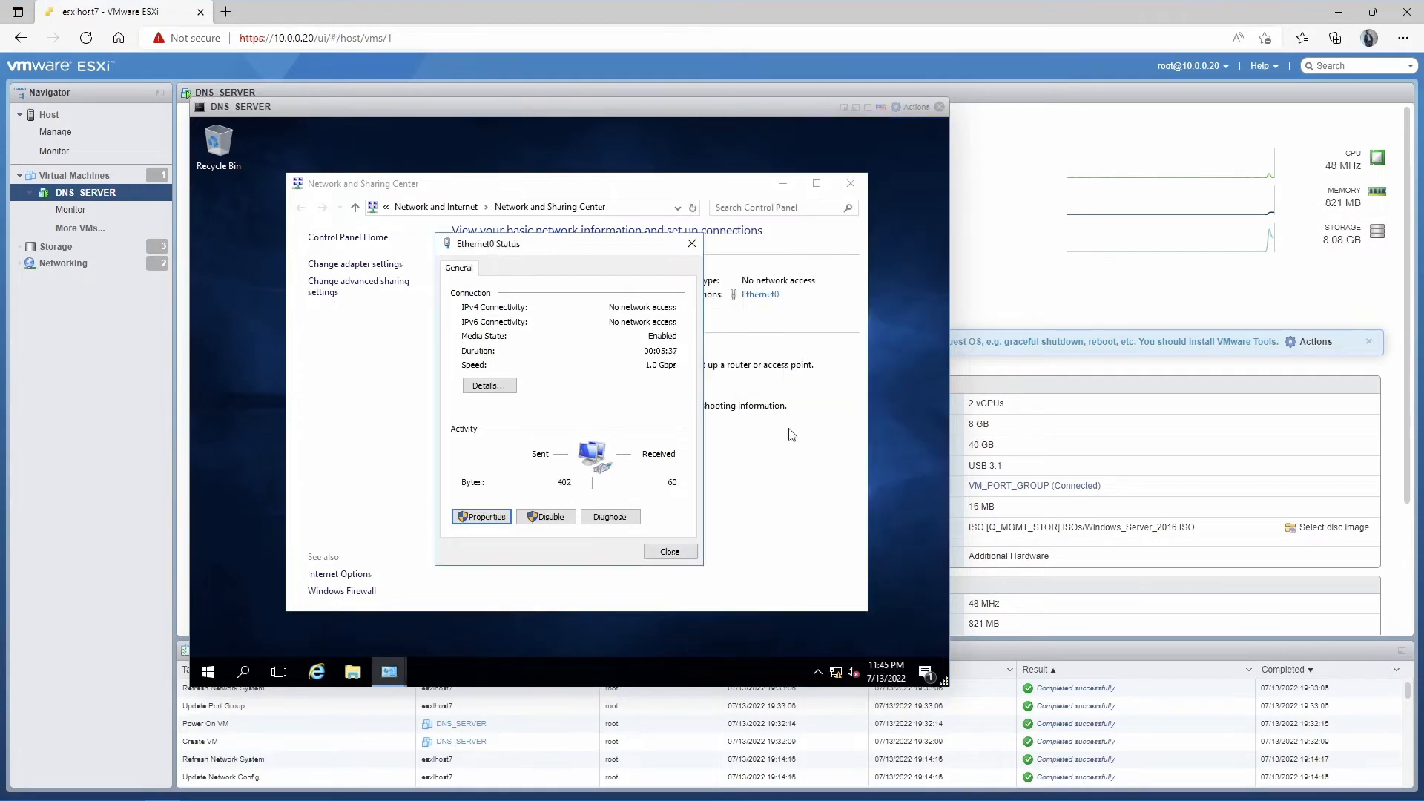
pyautogui.click(662, 553)
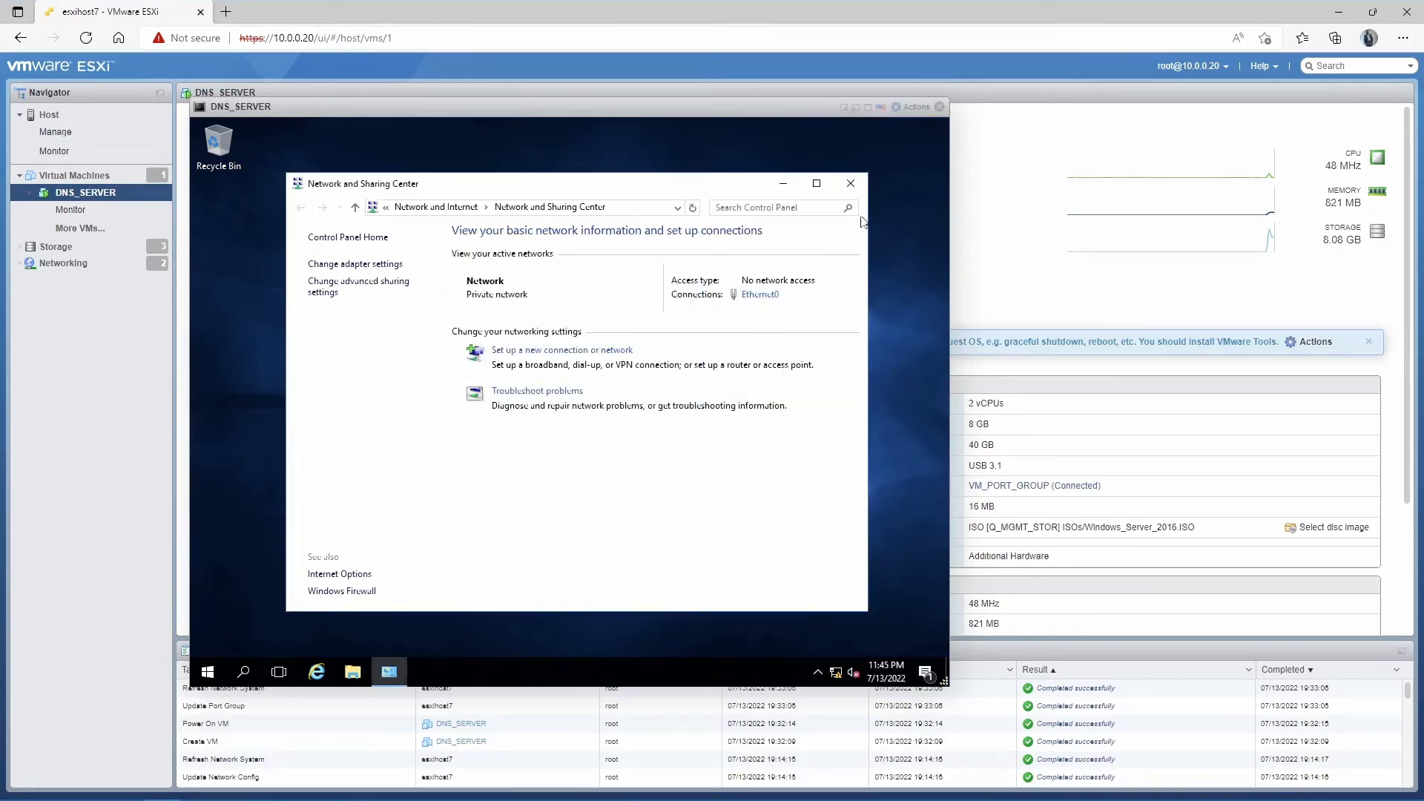
pyautogui.click(853, 186)
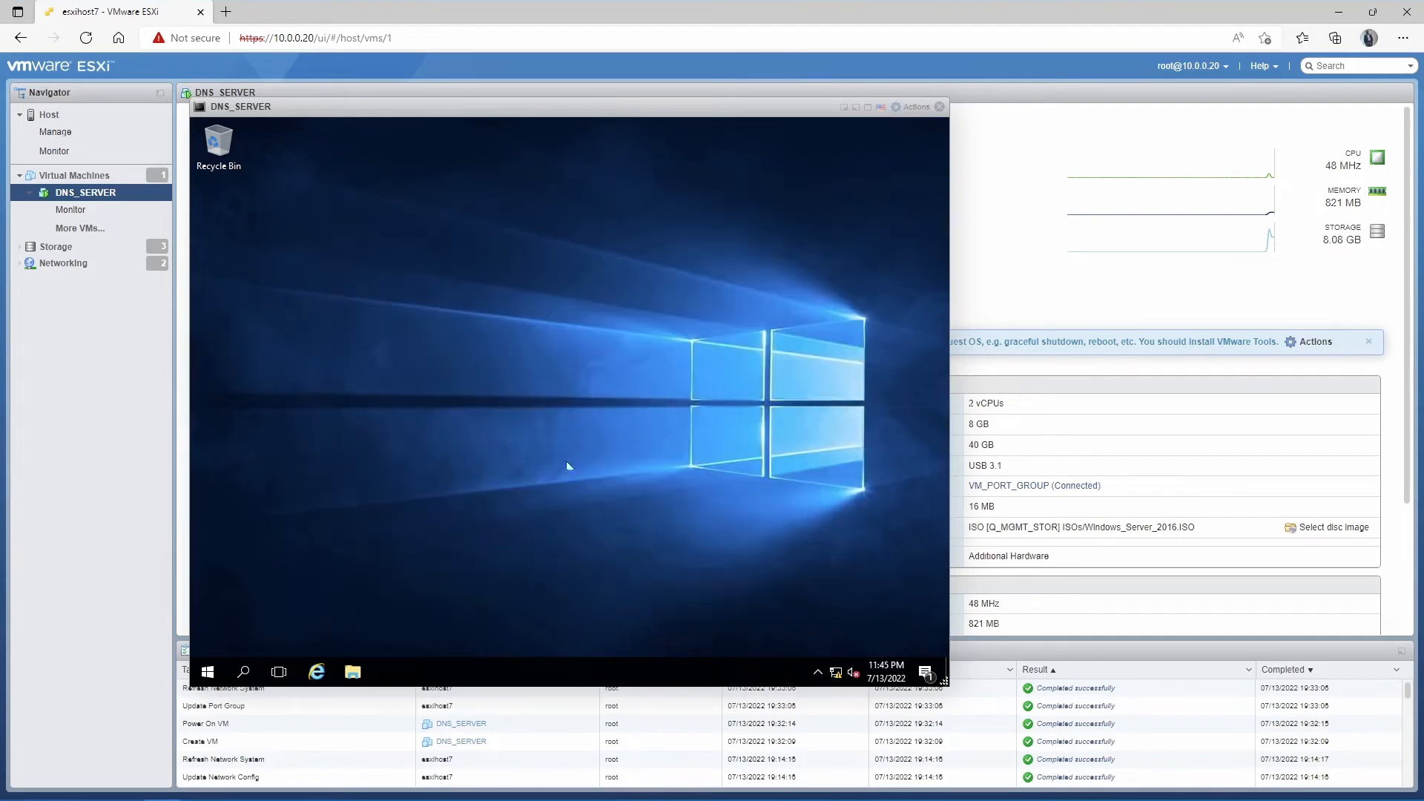
# Ping the gateway 192.168.100.1 from a Command Prompt on the server, stop the ping and close the prompt.
pyautogui.click(244, 674)
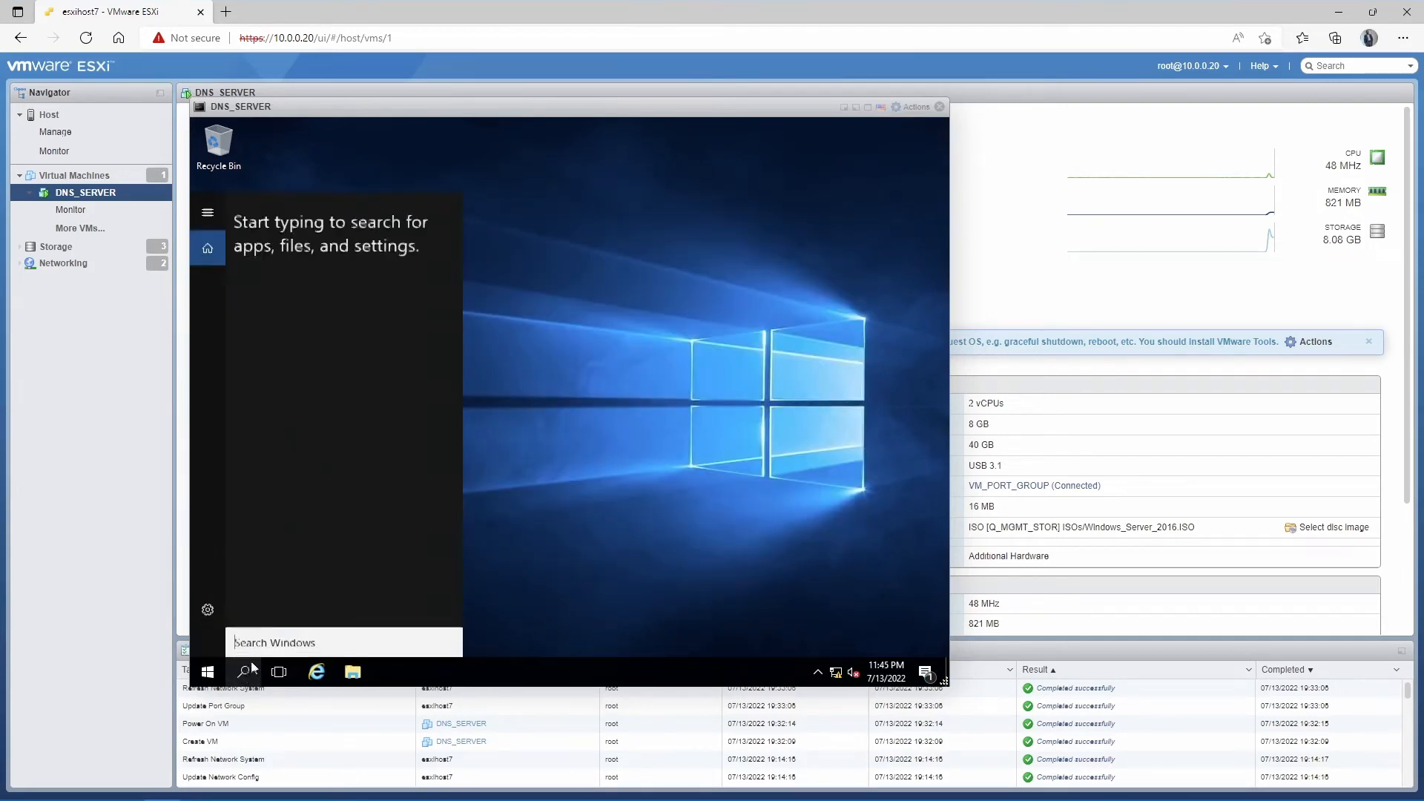
pyautogui.write('cmd')
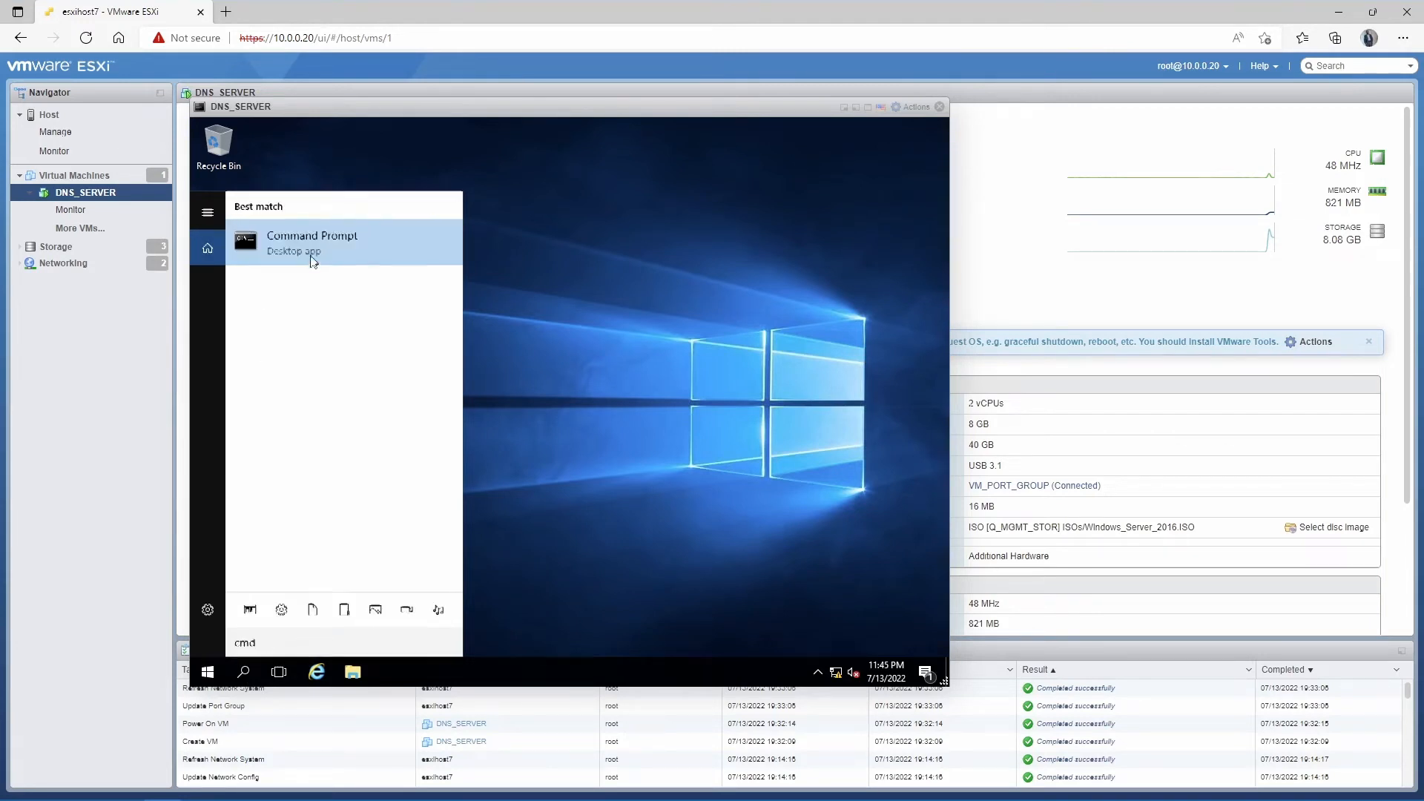
pyautogui.click(311, 259)
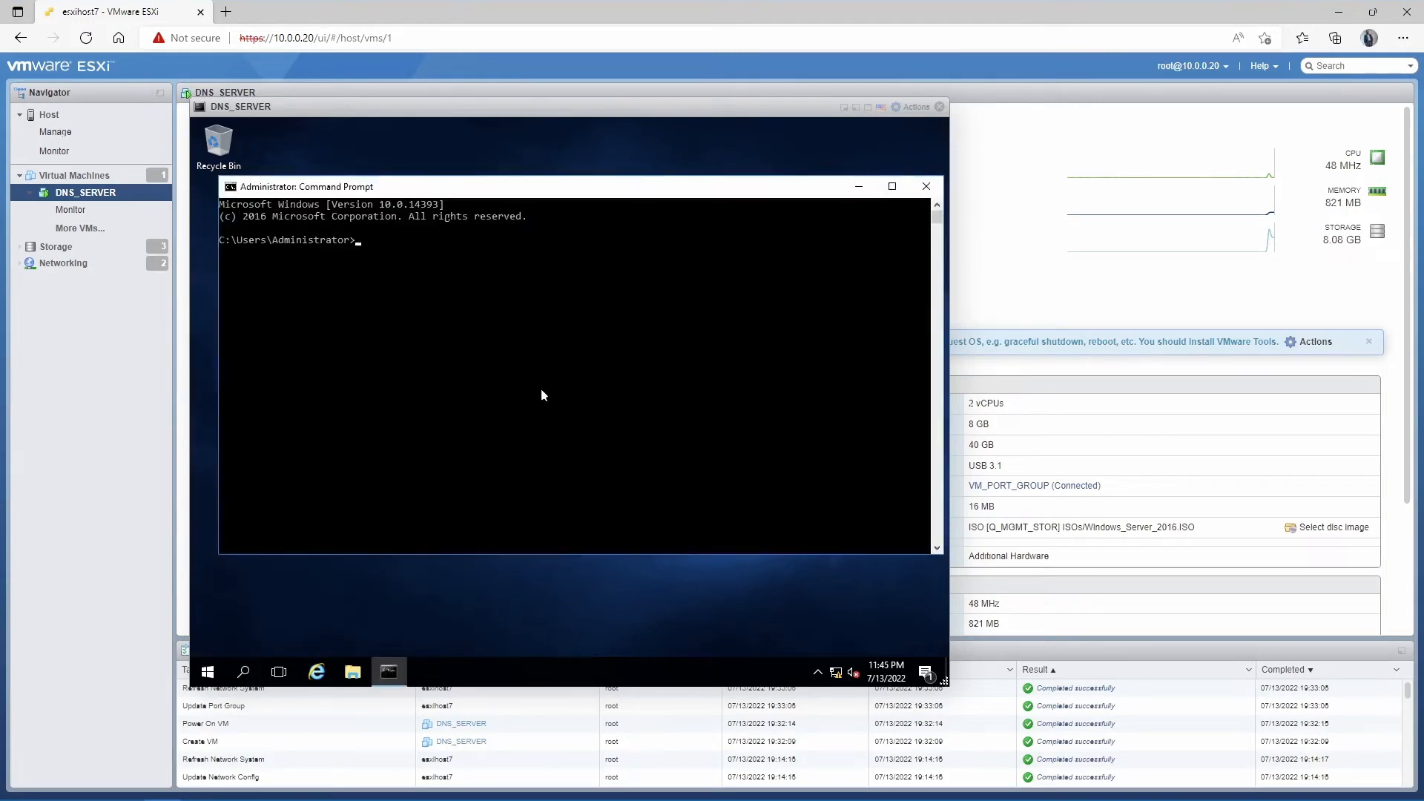
pyautogui.click(501, 386)
pyautogui.write('ping 192.168.100.1')
pyautogui.press('Return')
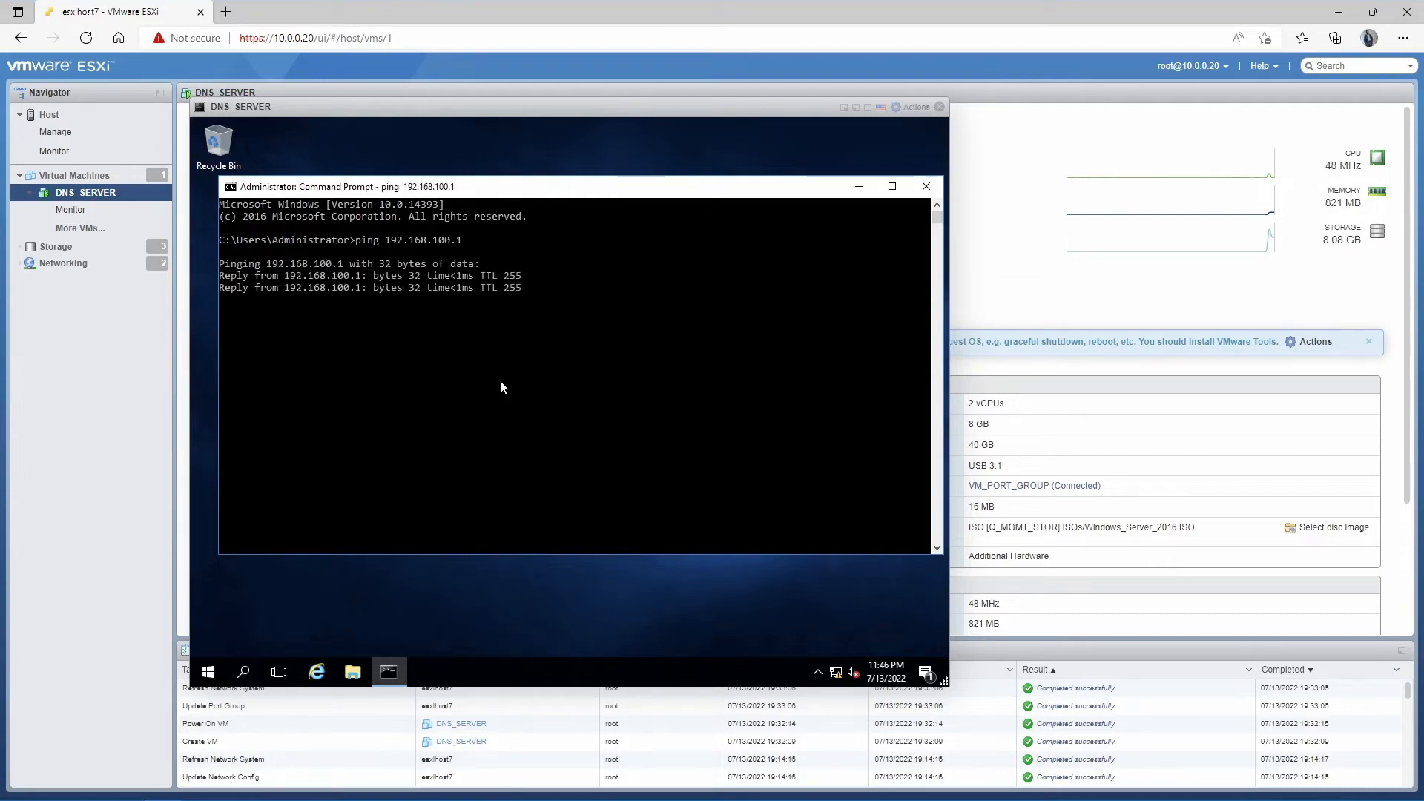
pyautogui.hotkey('ctrl', 'c')
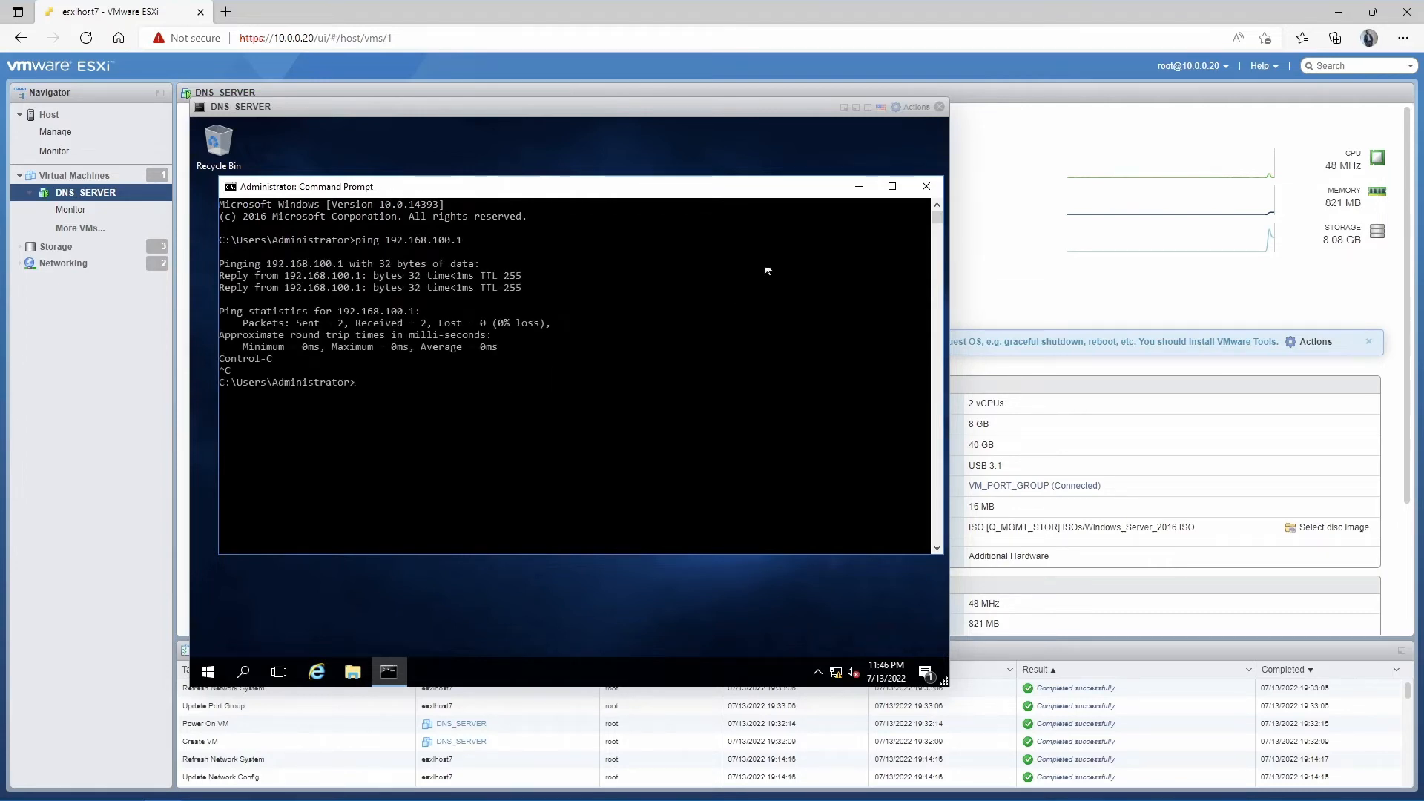
pyautogui.click(926, 186)
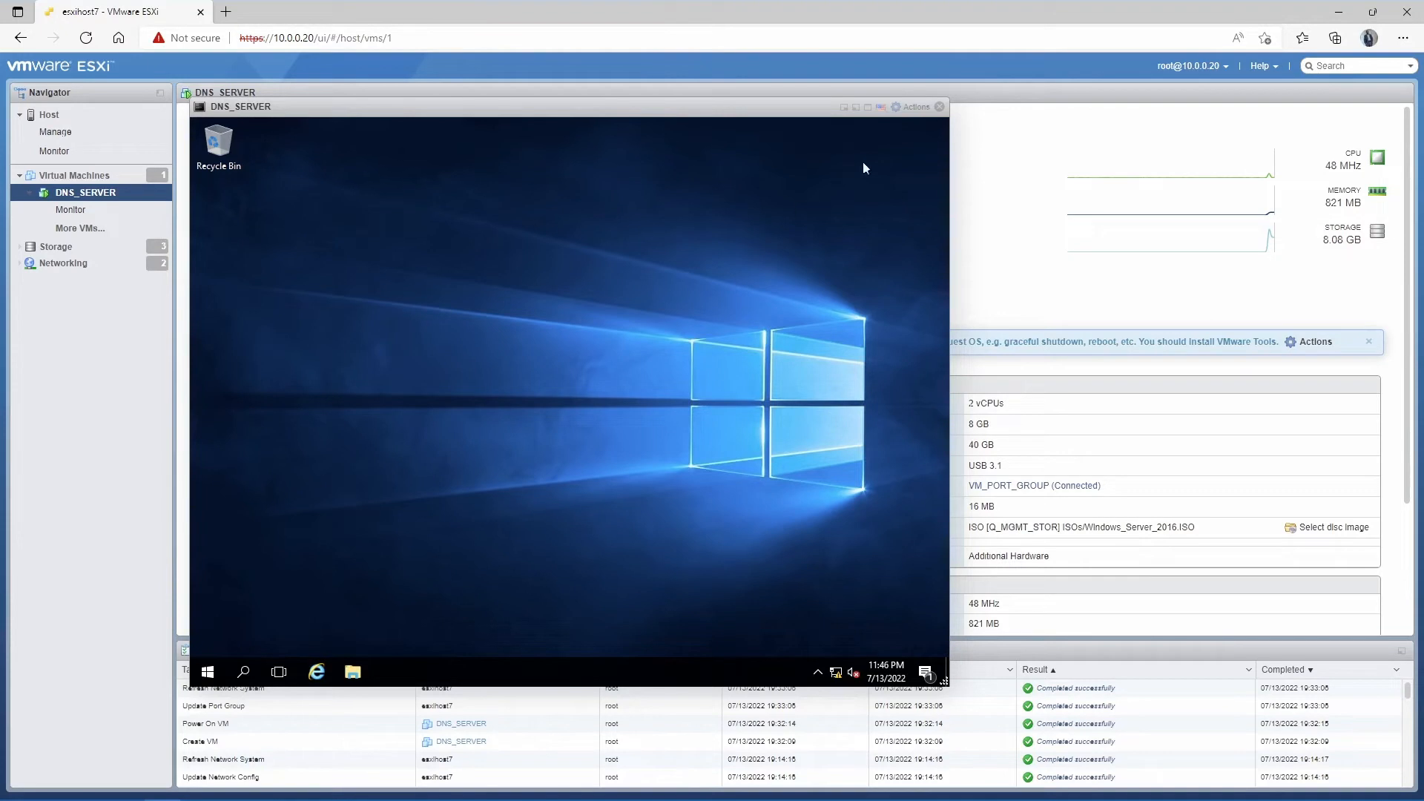
# Close the DNS_SERVER console and return to the host's list of virtual machines.
pyautogui.click(939, 107)
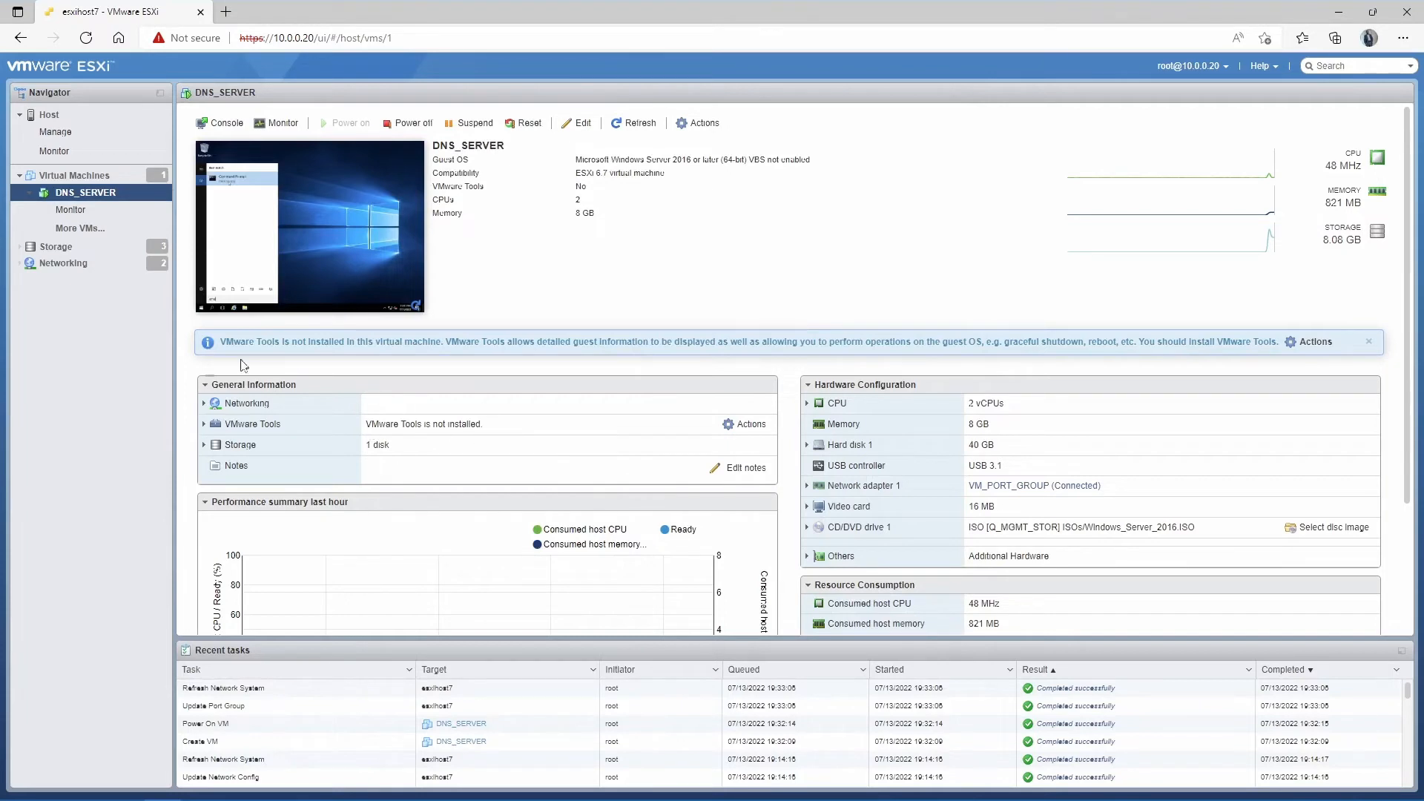
pyautogui.moveTo(303, 284)
pyautogui.click(79, 181)
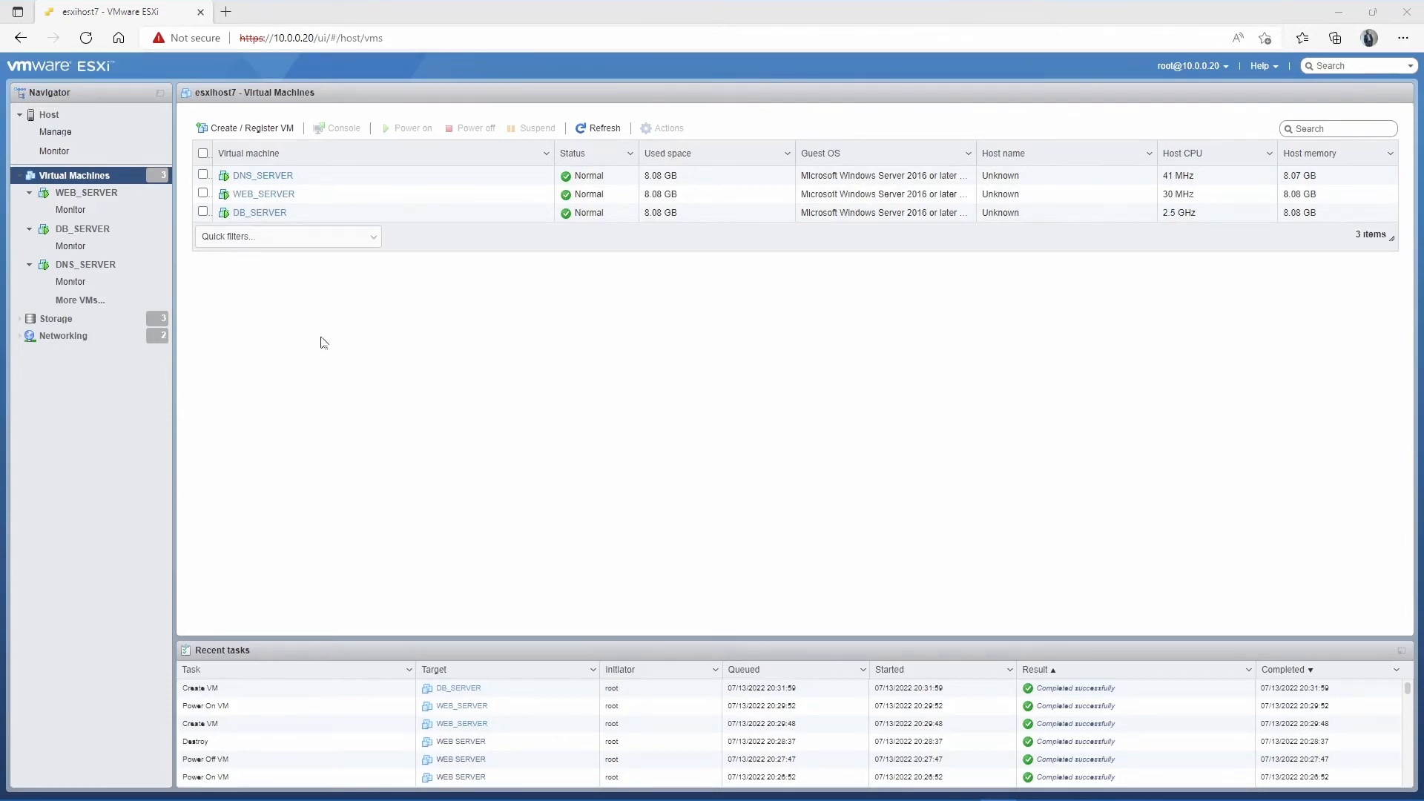
# Open the browser console of the DNS_SERVER VM and check the guest's network connection status.
pyautogui.click(261, 179)
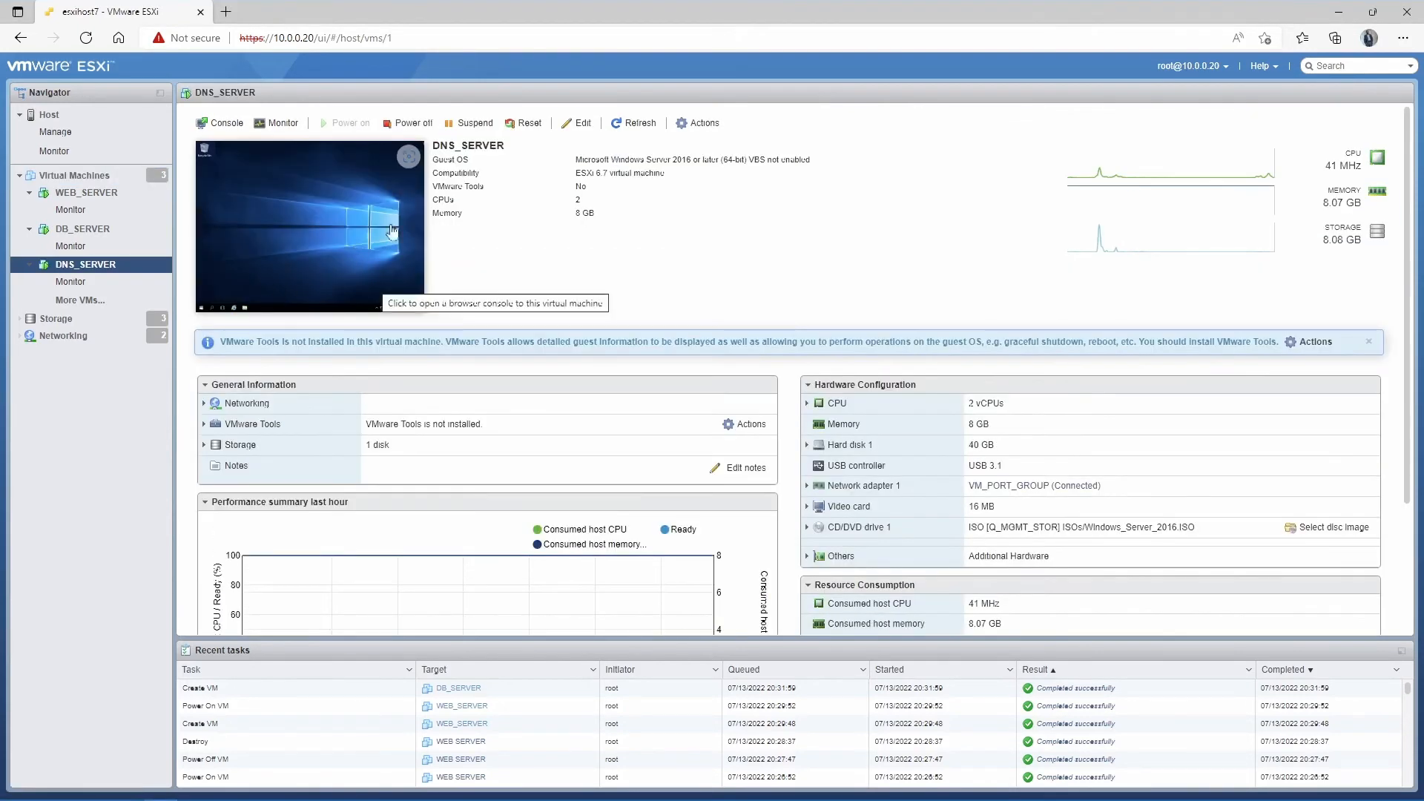
pyautogui.click(312, 233)
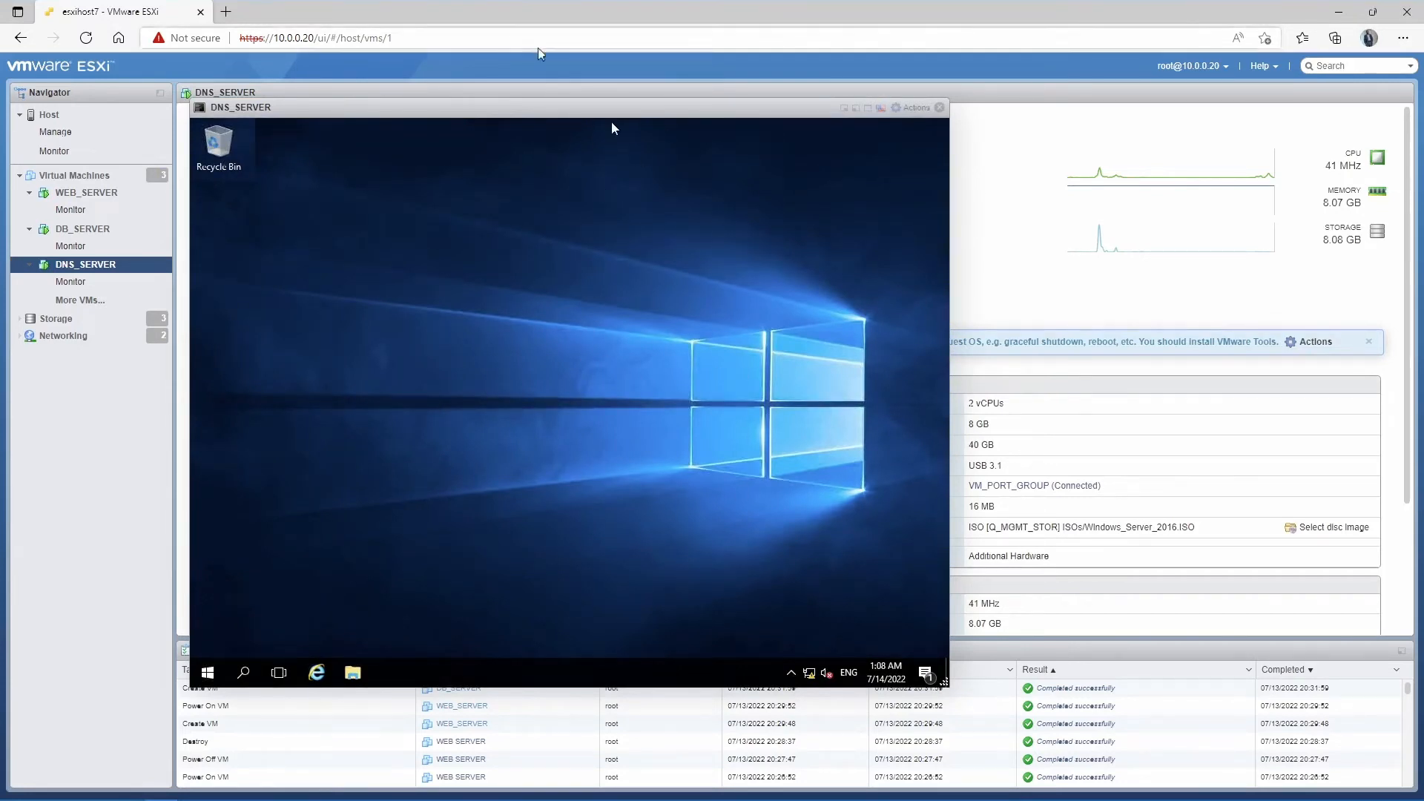
pyautogui.click(243, 672)
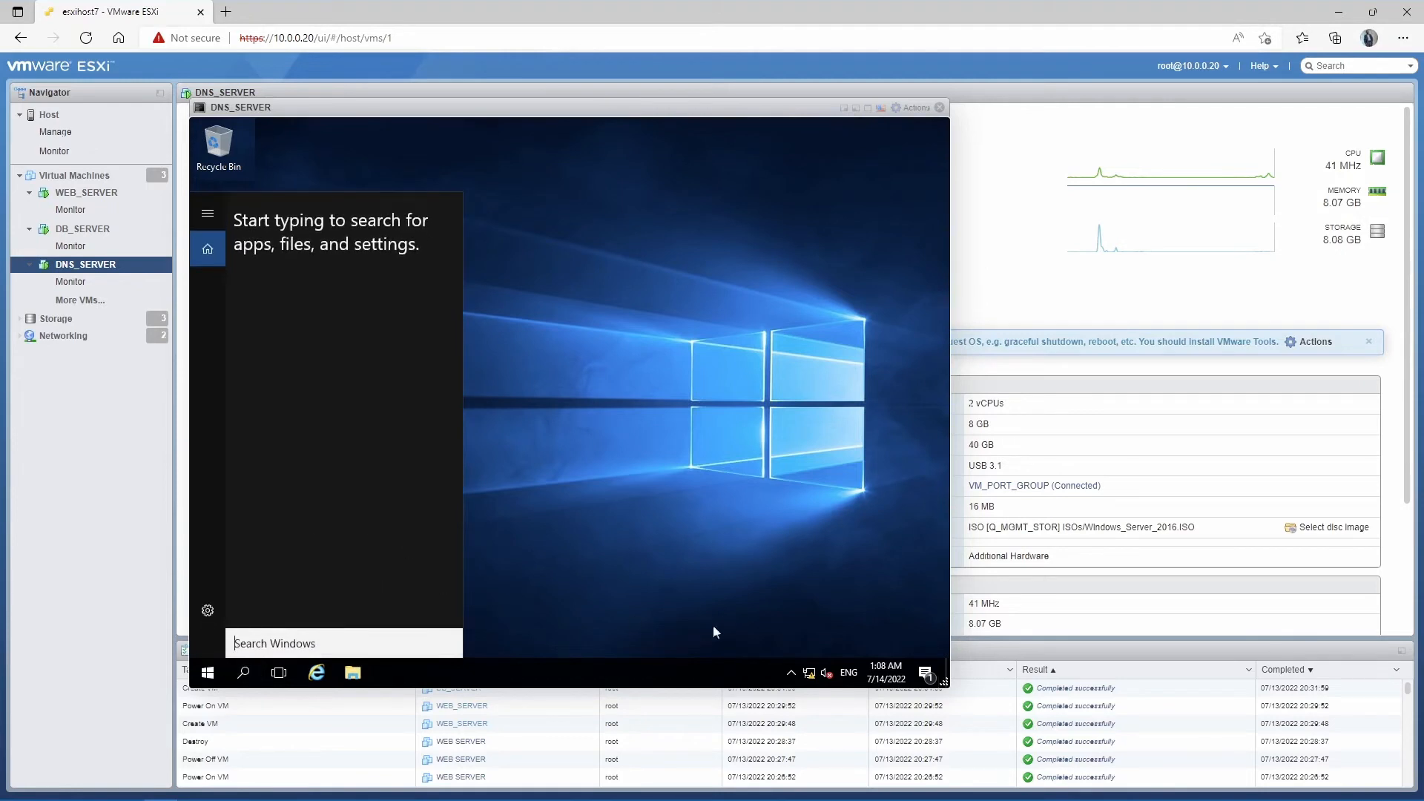
pyautogui.click(810, 672)
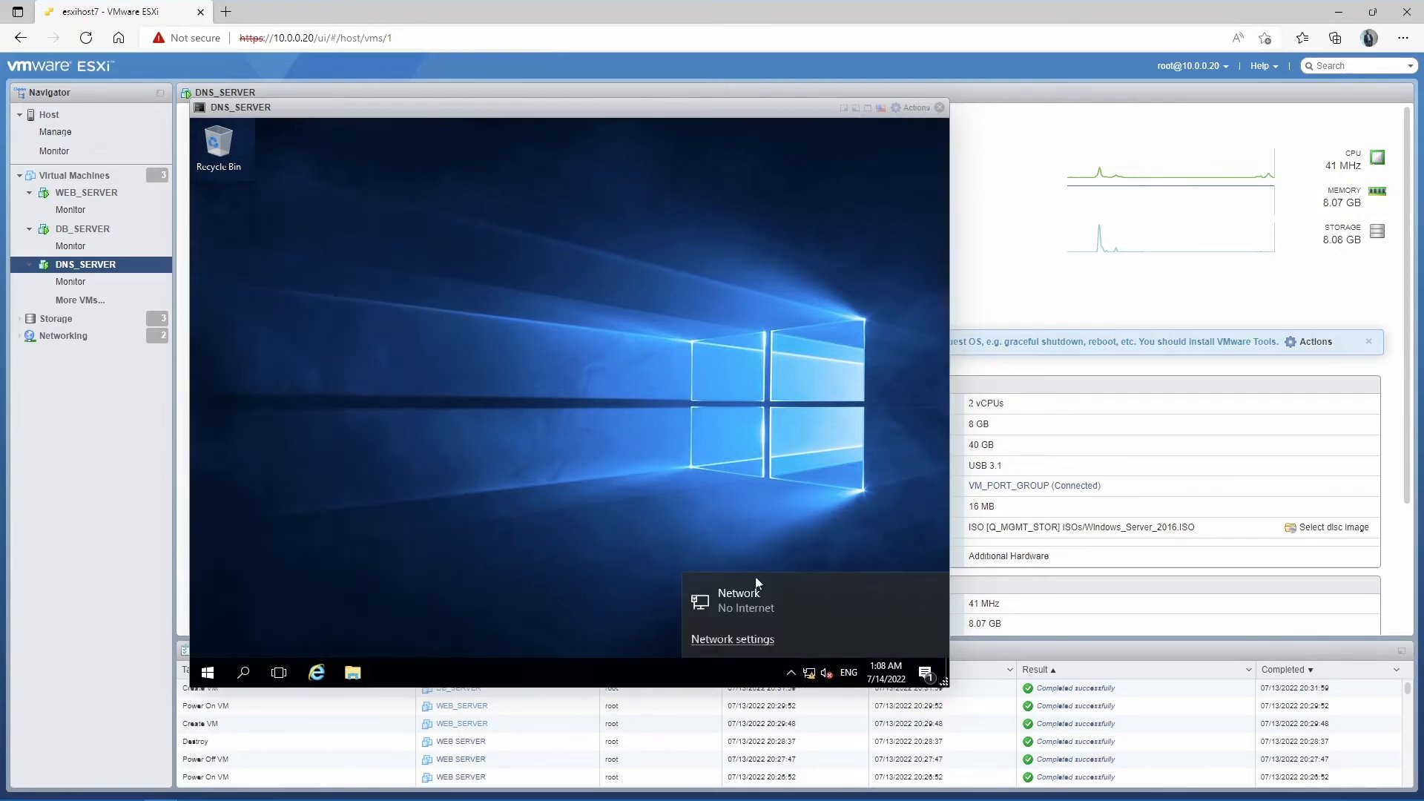
pyautogui.click(547, 377)
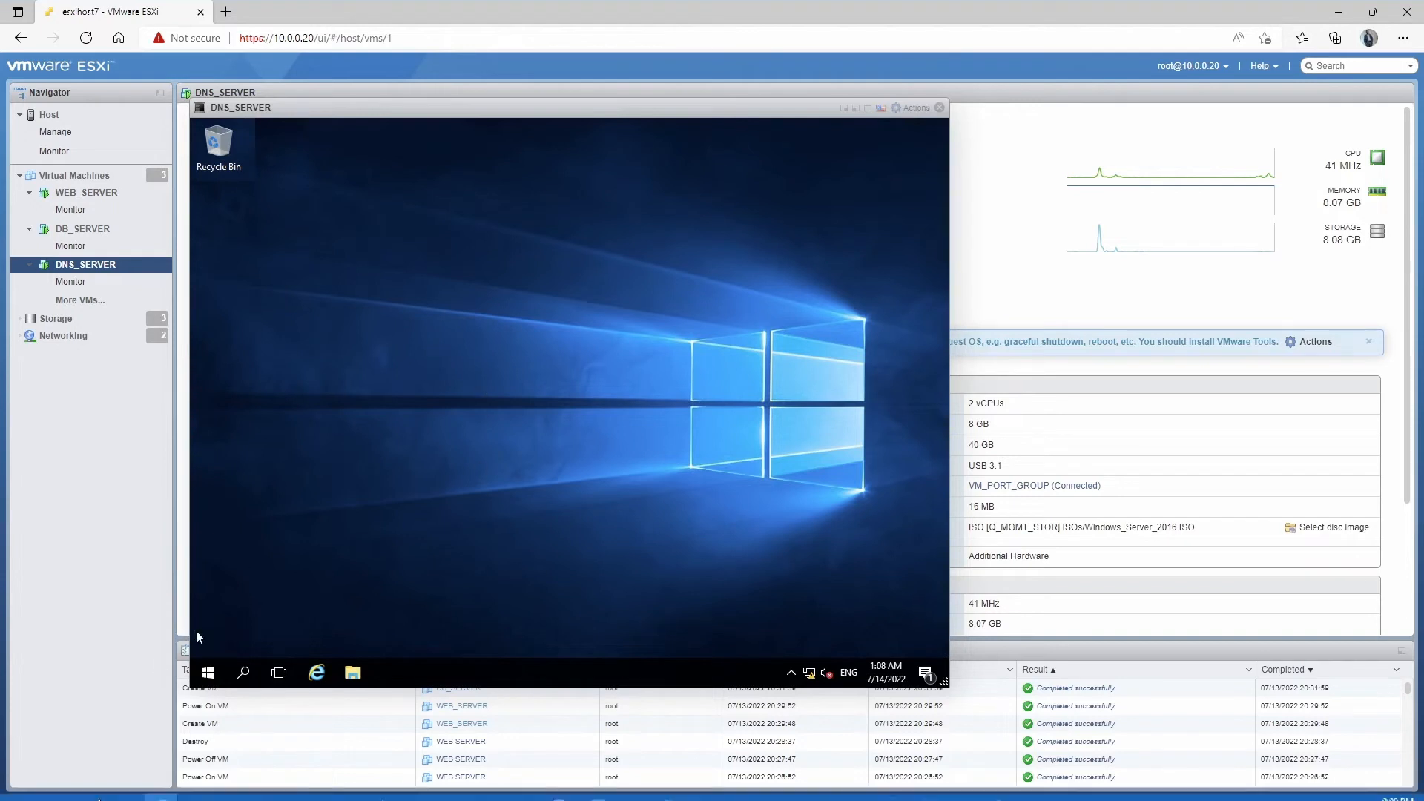
# Open a Command Prompt on the DNS server and run ipconfig to check its IP configuration.
pyautogui.click(244, 670)
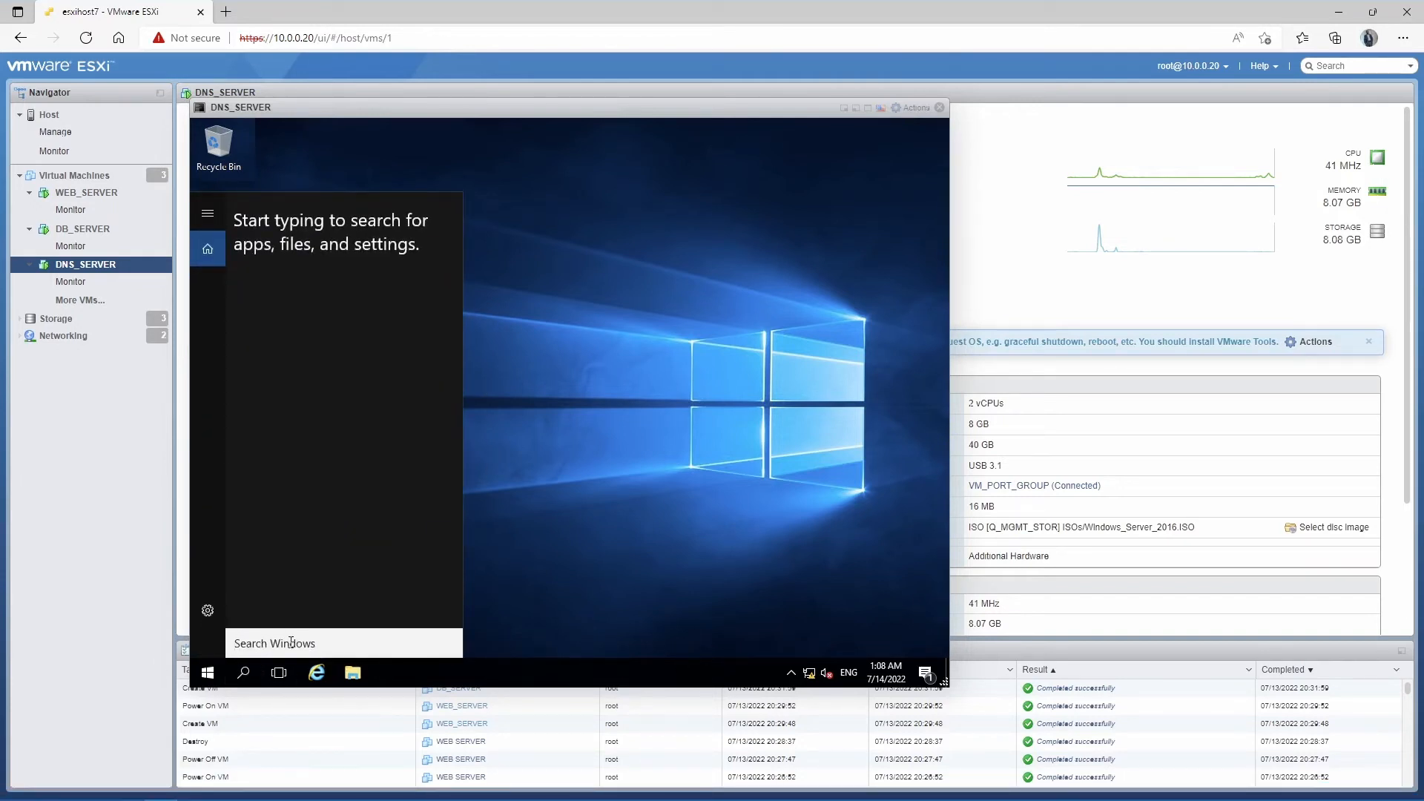
pyautogui.write('i[')
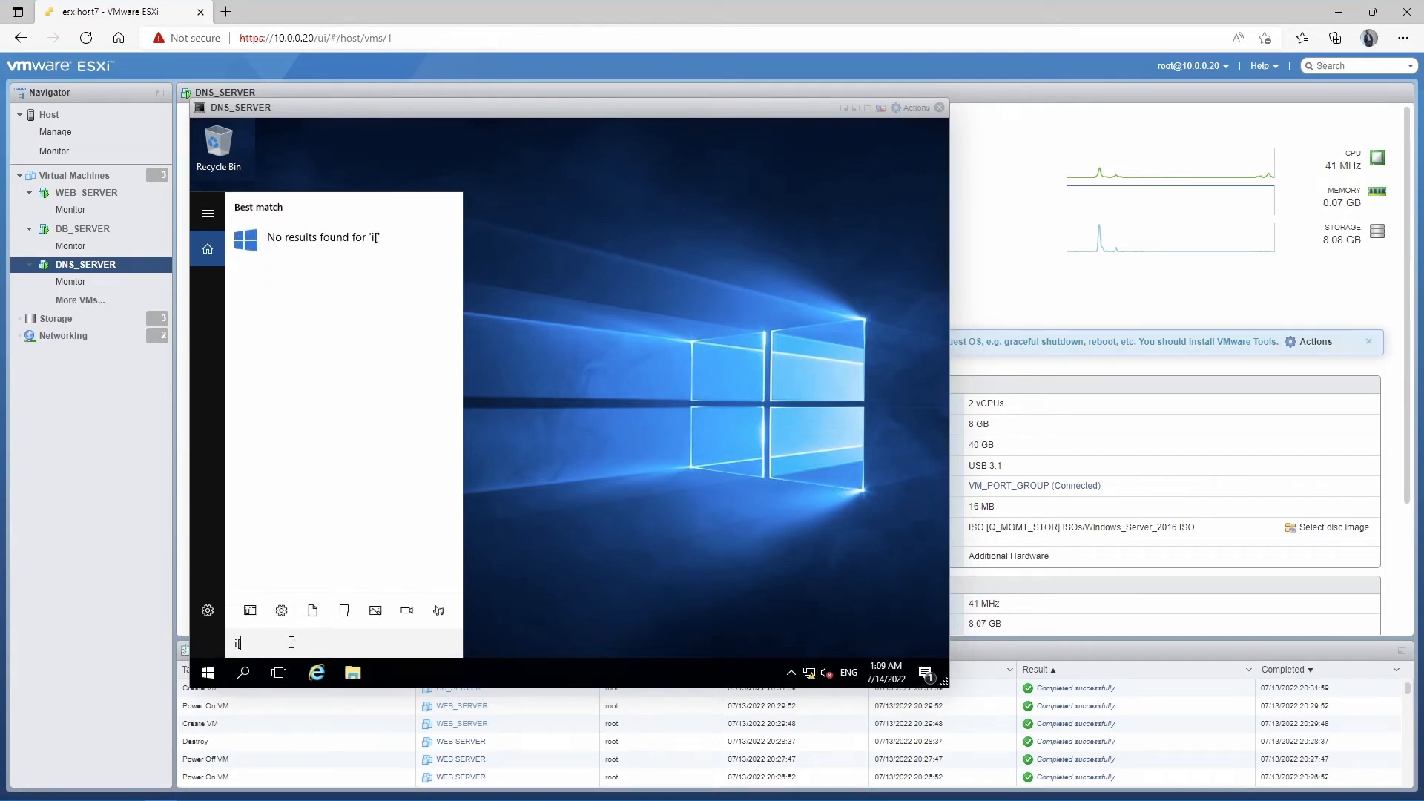
pyautogui.press('BackSpace')
pyautogui.press('BackSpace')
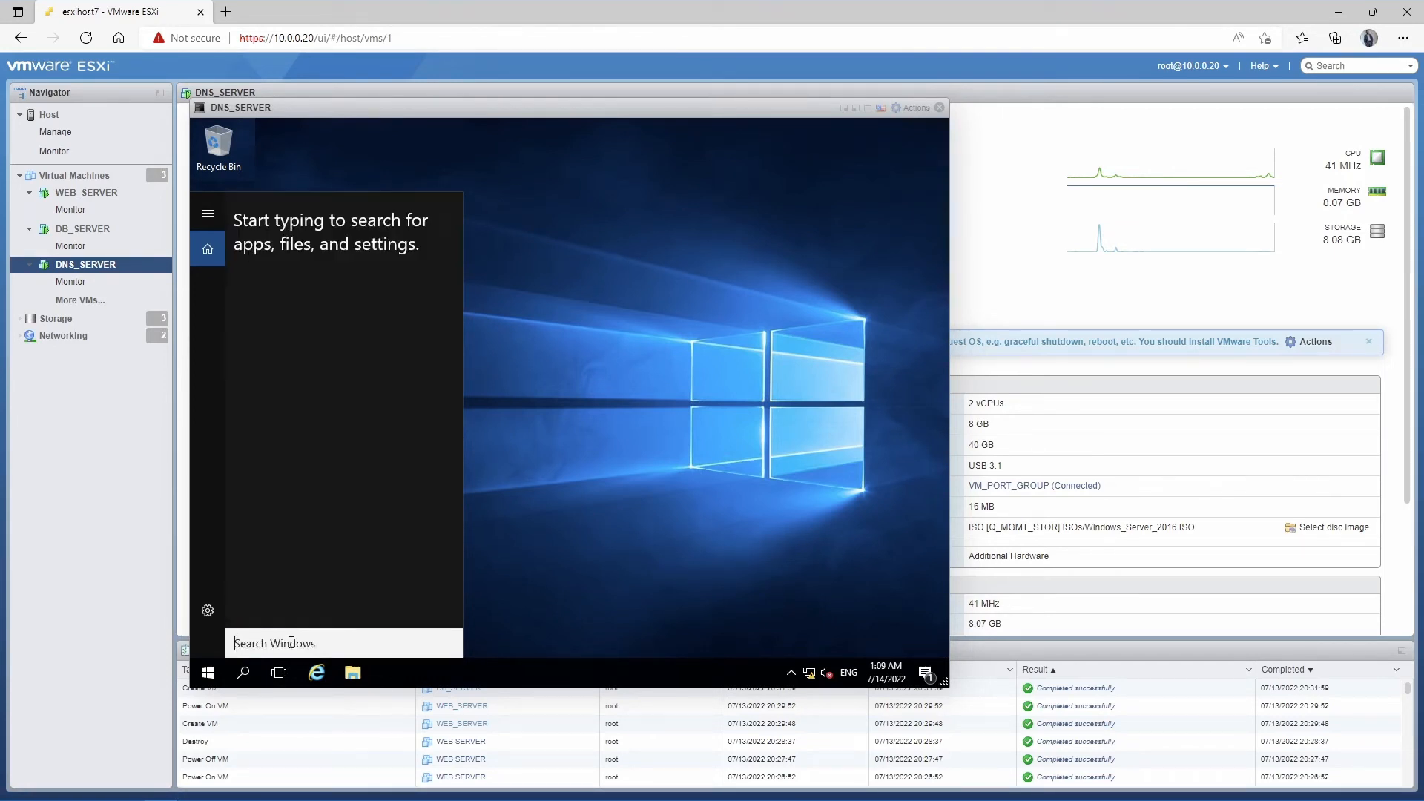
pyautogui.write('cmd')
pyautogui.press('Return')
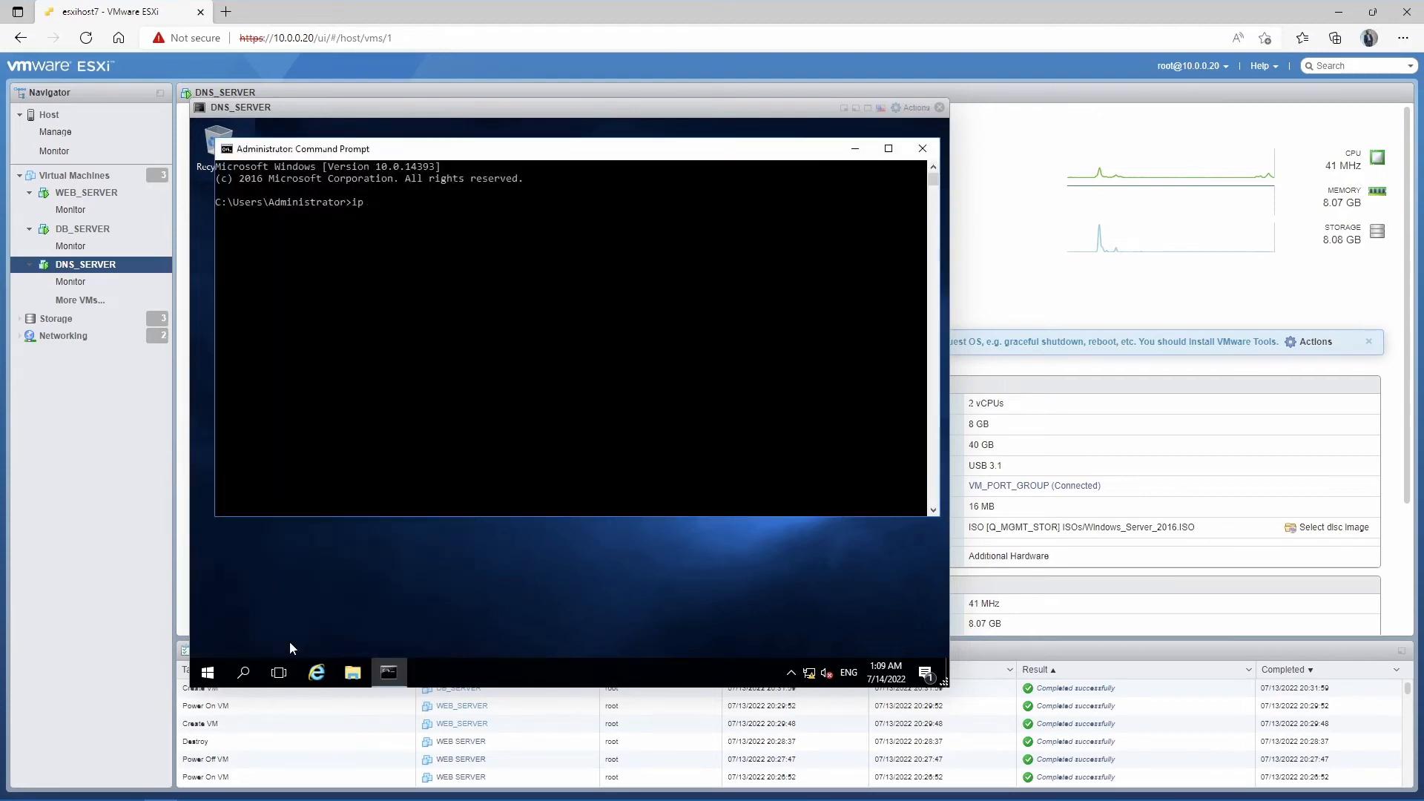
pyautogui.write('ipconfig')
pyautogui.press('Return')
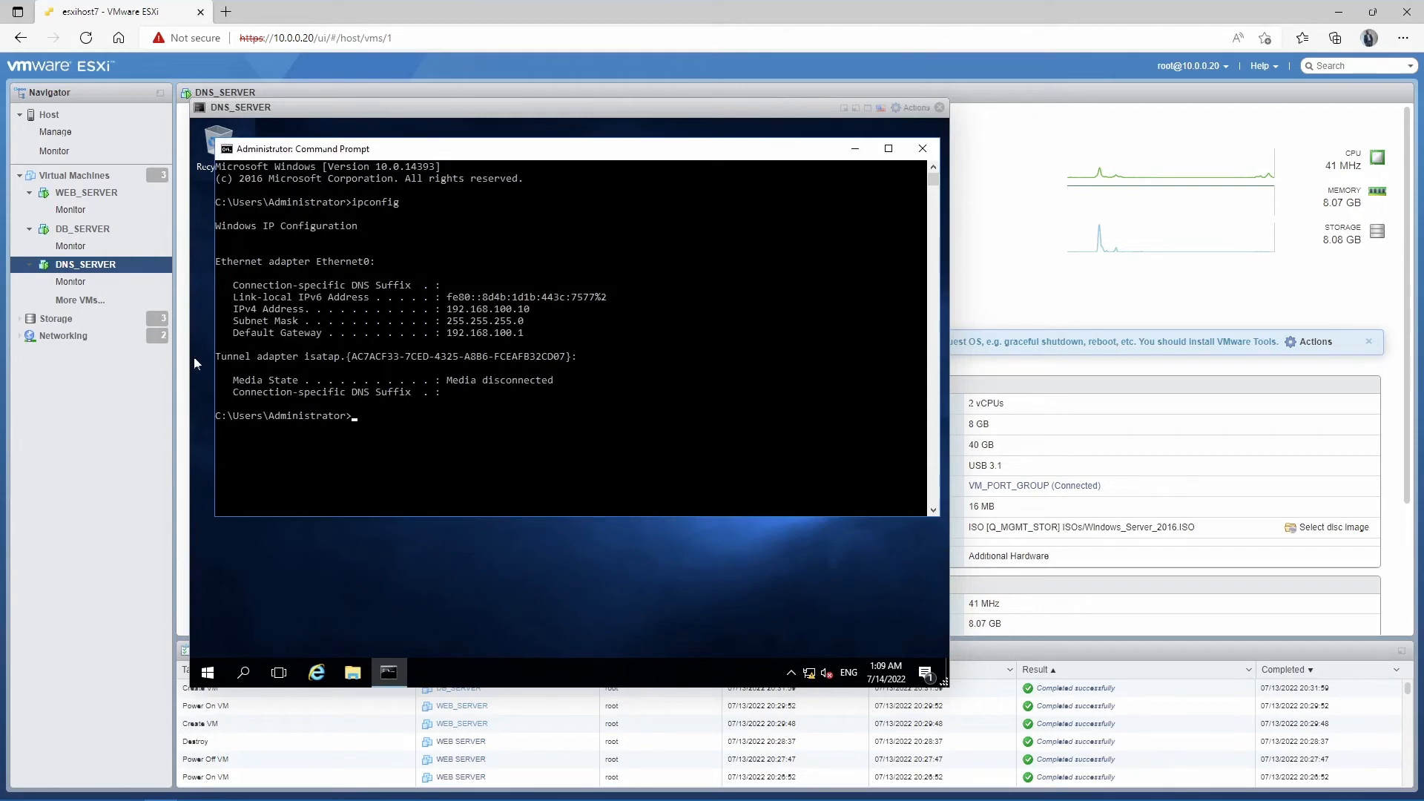
# Switch to the local workstation's Command Prompt, ping the DNS server at 192.168.100.10 and stop the ping.
pyautogui.hotkey('alt', 'Tab')
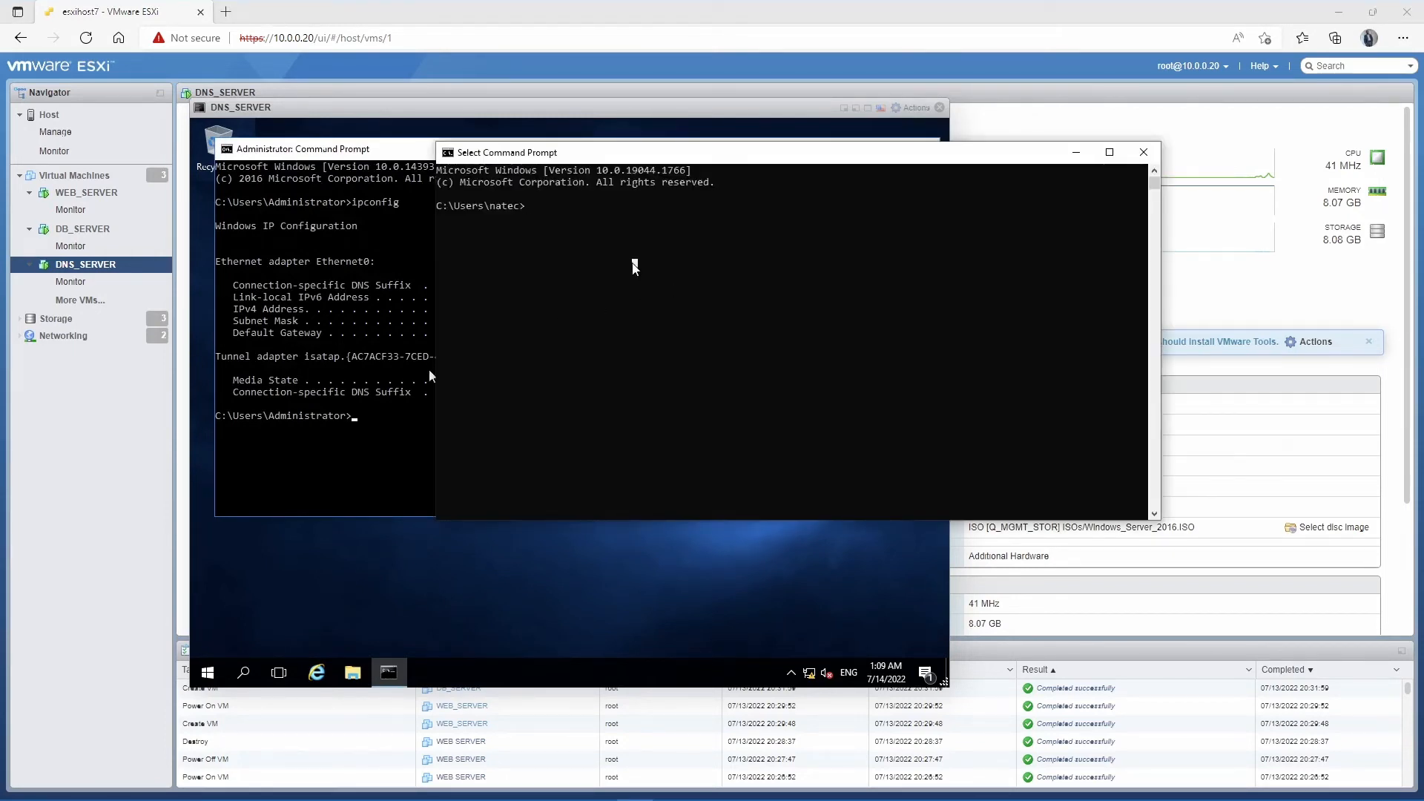
pyautogui.write('ping 192.168.100.10')
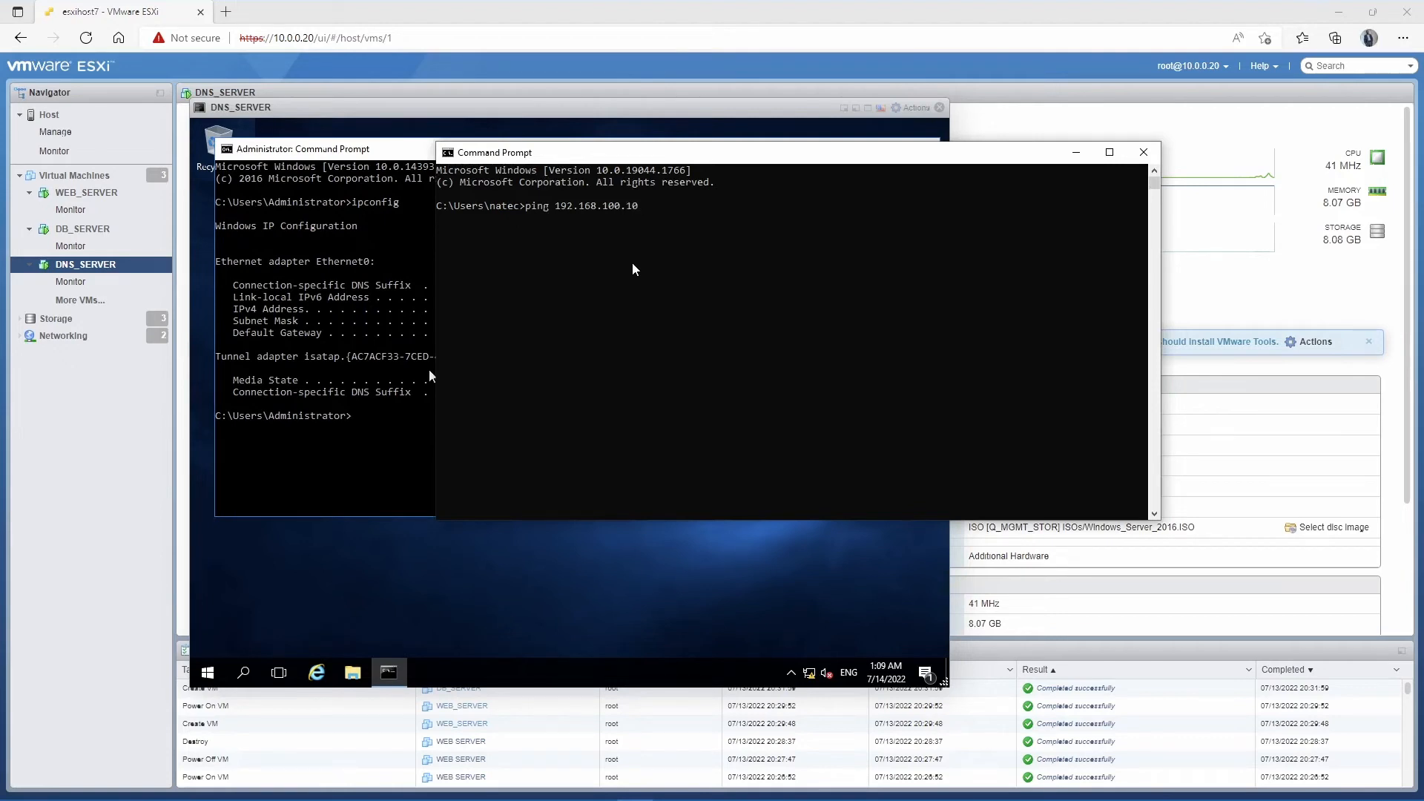
pyautogui.press('Return')
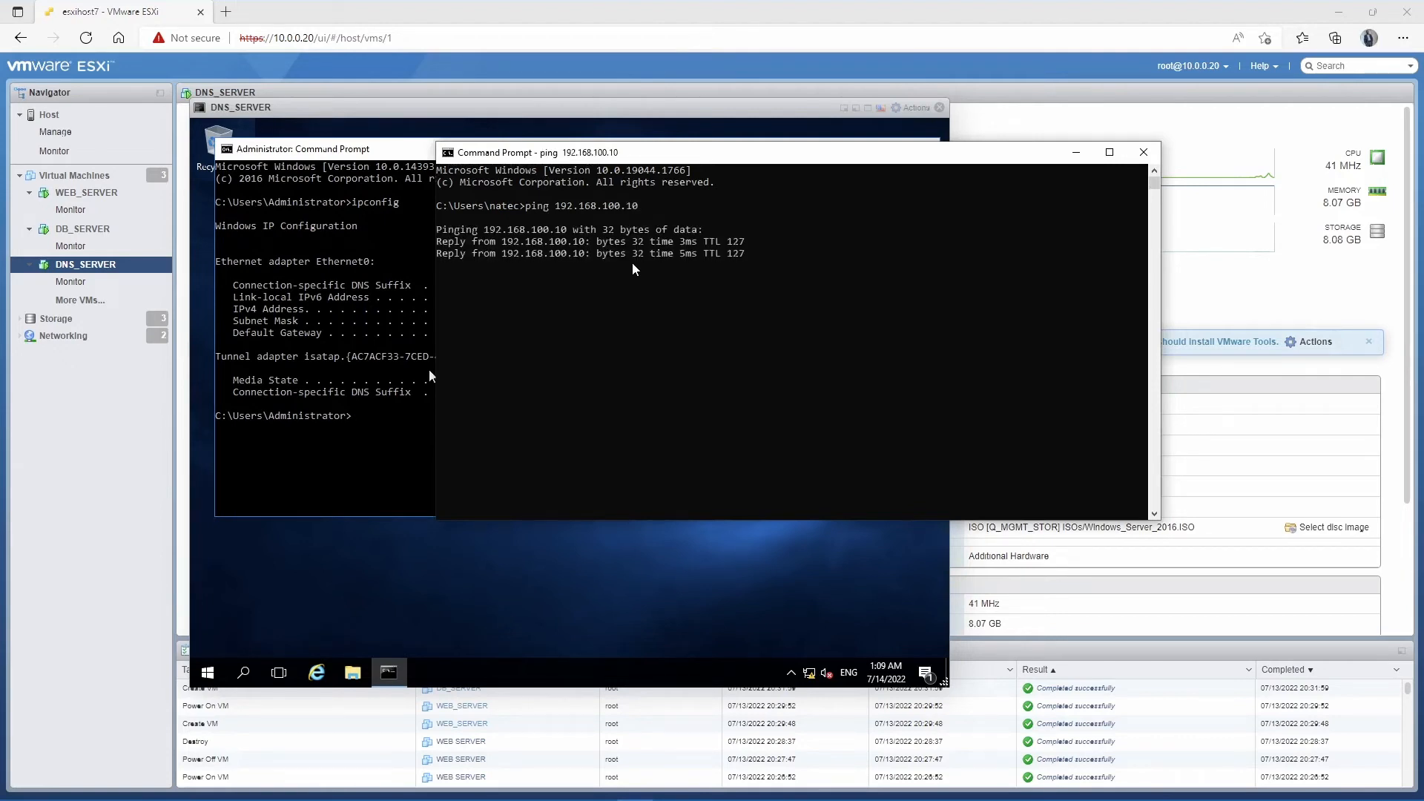
pyautogui.hotkey('ctrl', 'c')
# Ping the web server at 192.168.100.11 from the workstation and stop the ping.
pyautogui.press('Up')
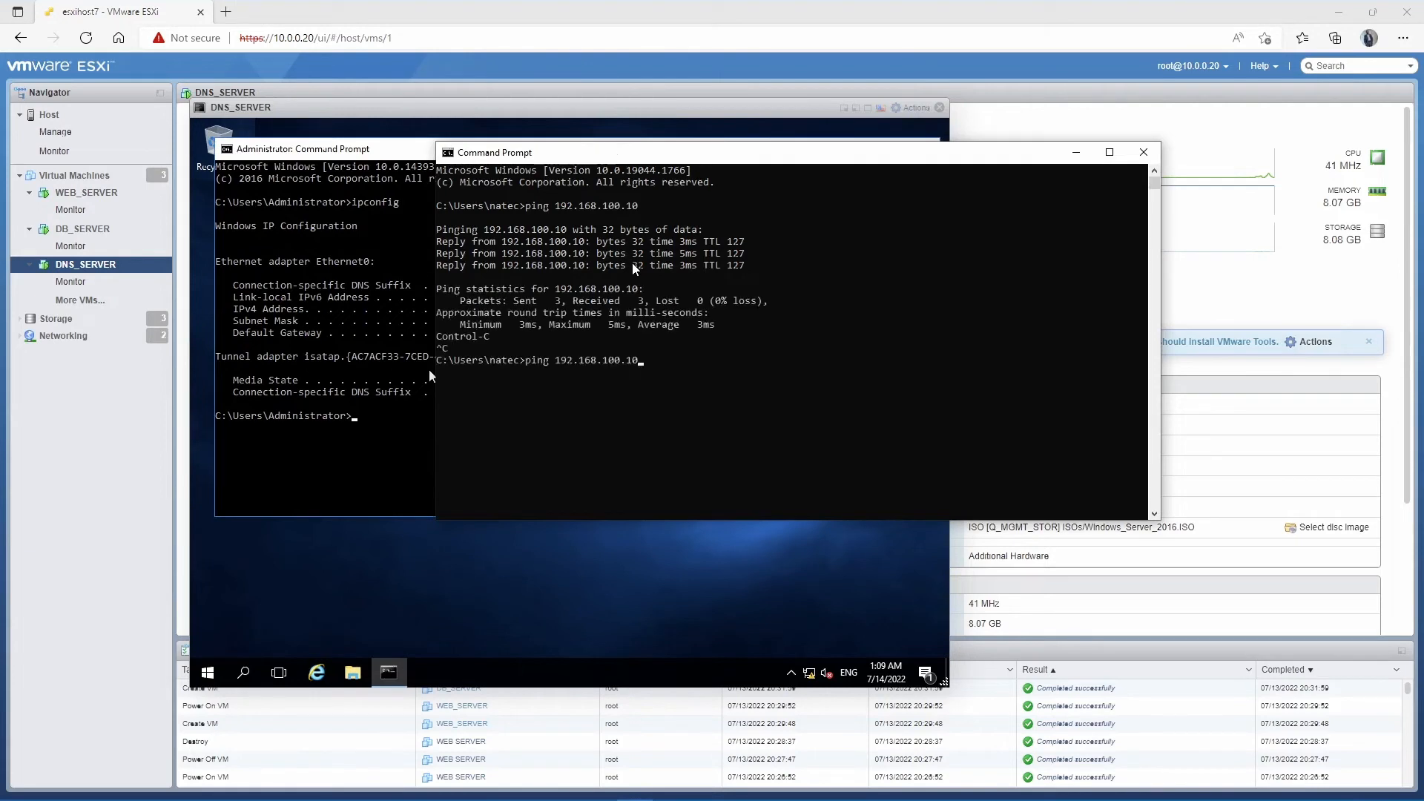
pyautogui.press('BackSpace')
pyautogui.write('1')
pyautogui.press('Return')
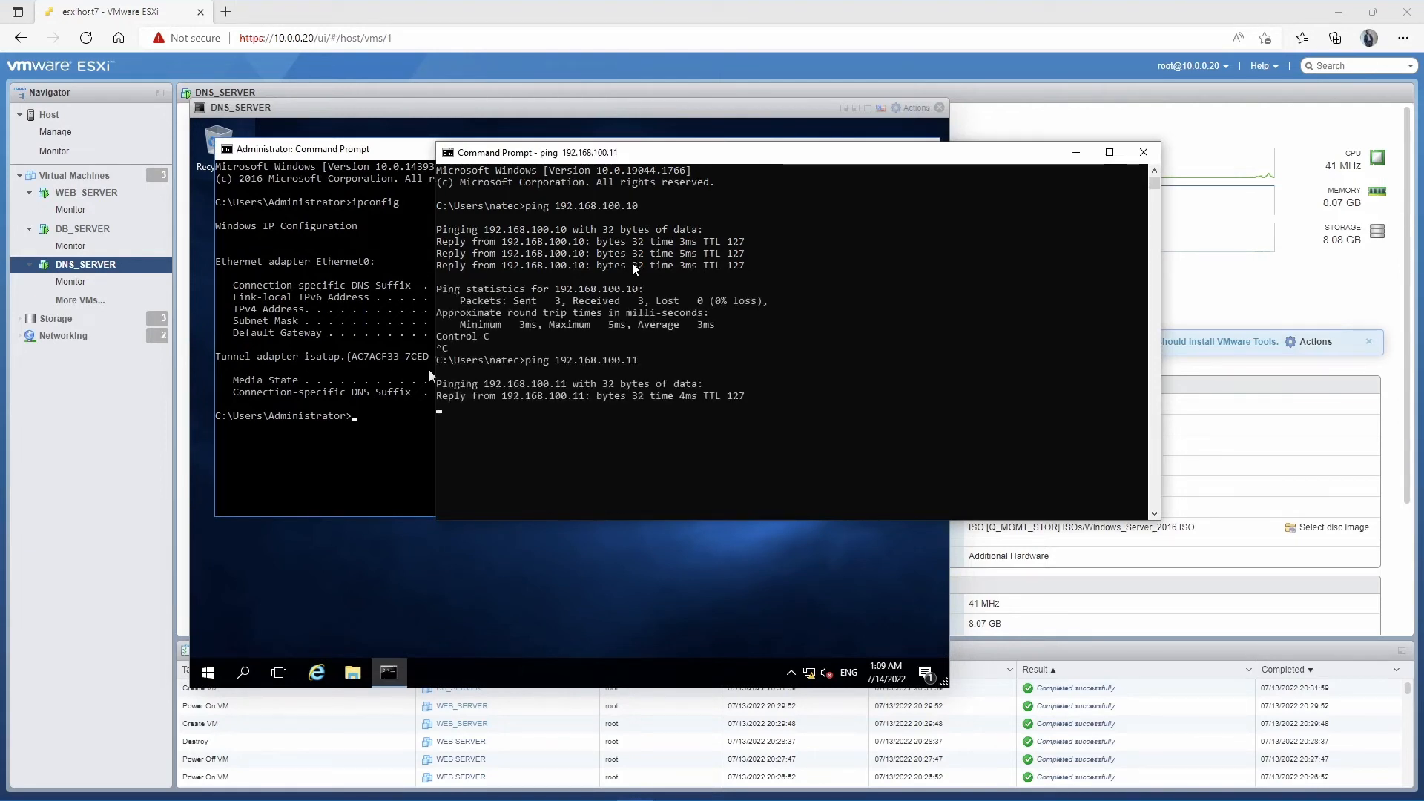
pyautogui.hotkey('ctrl', 'c')
# Ping the database server at 192.168.100.12 from the workstation and stop the ping.
pyautogui.press('Up')
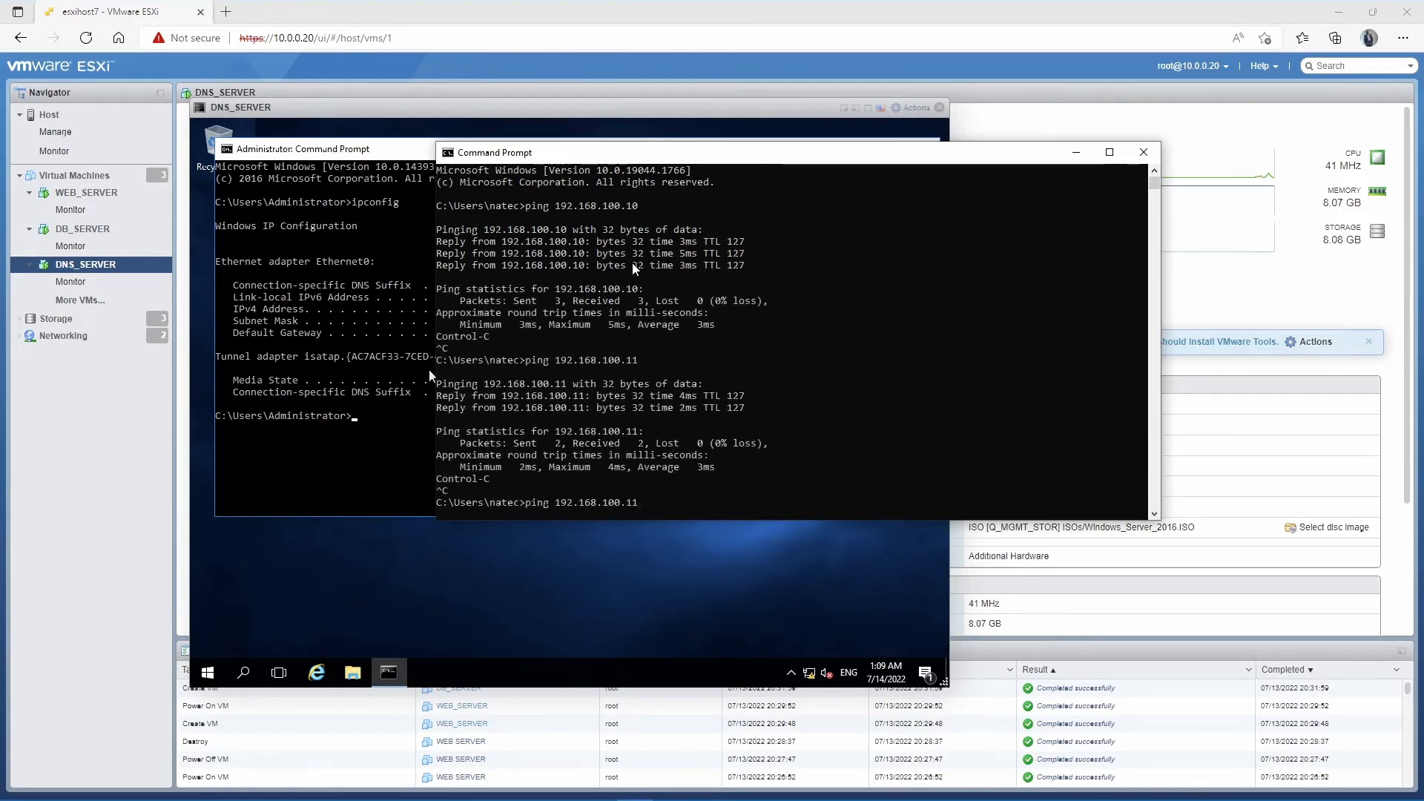
pyautogui.write('2')
pyautogui.press('Return')
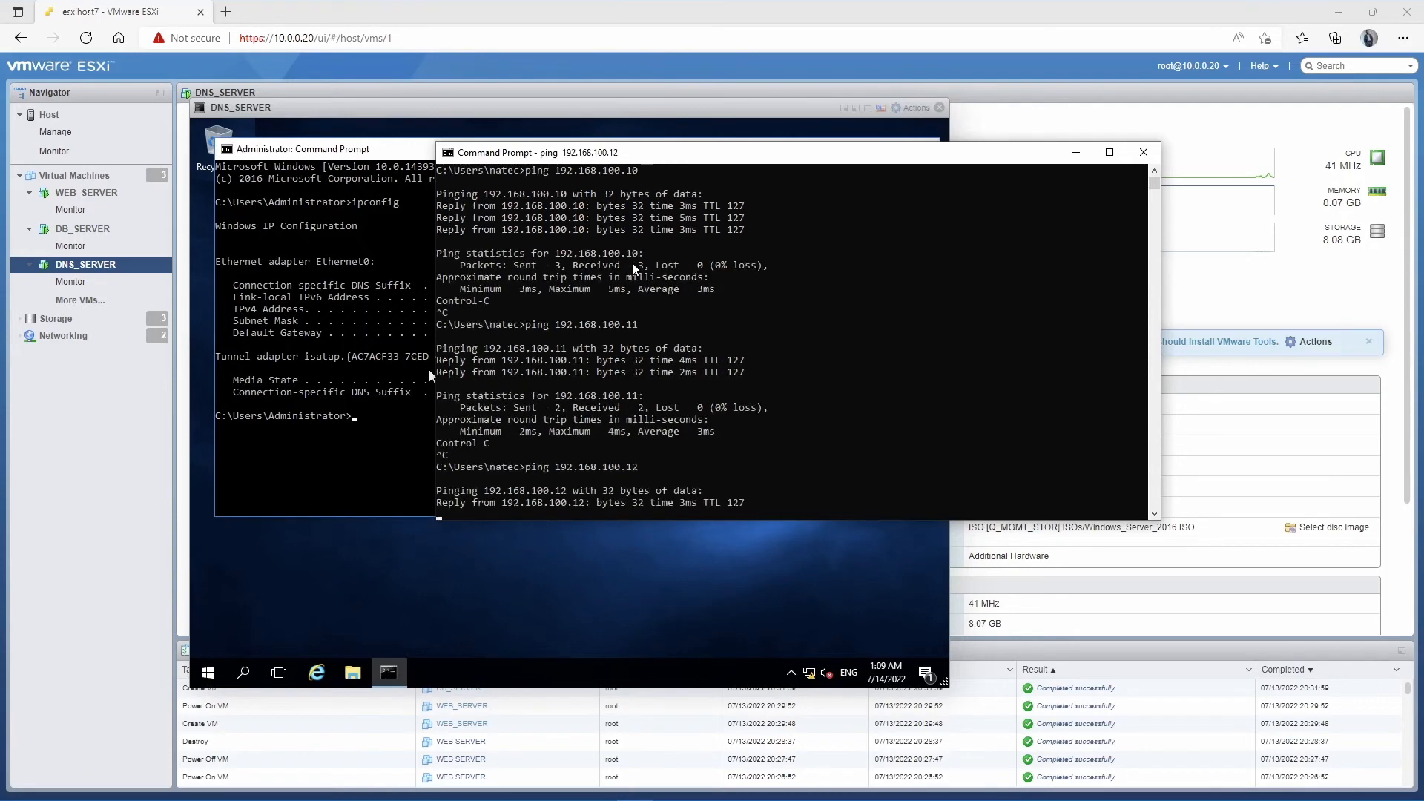
pyautogui.hotkey('ctrl', 'c')
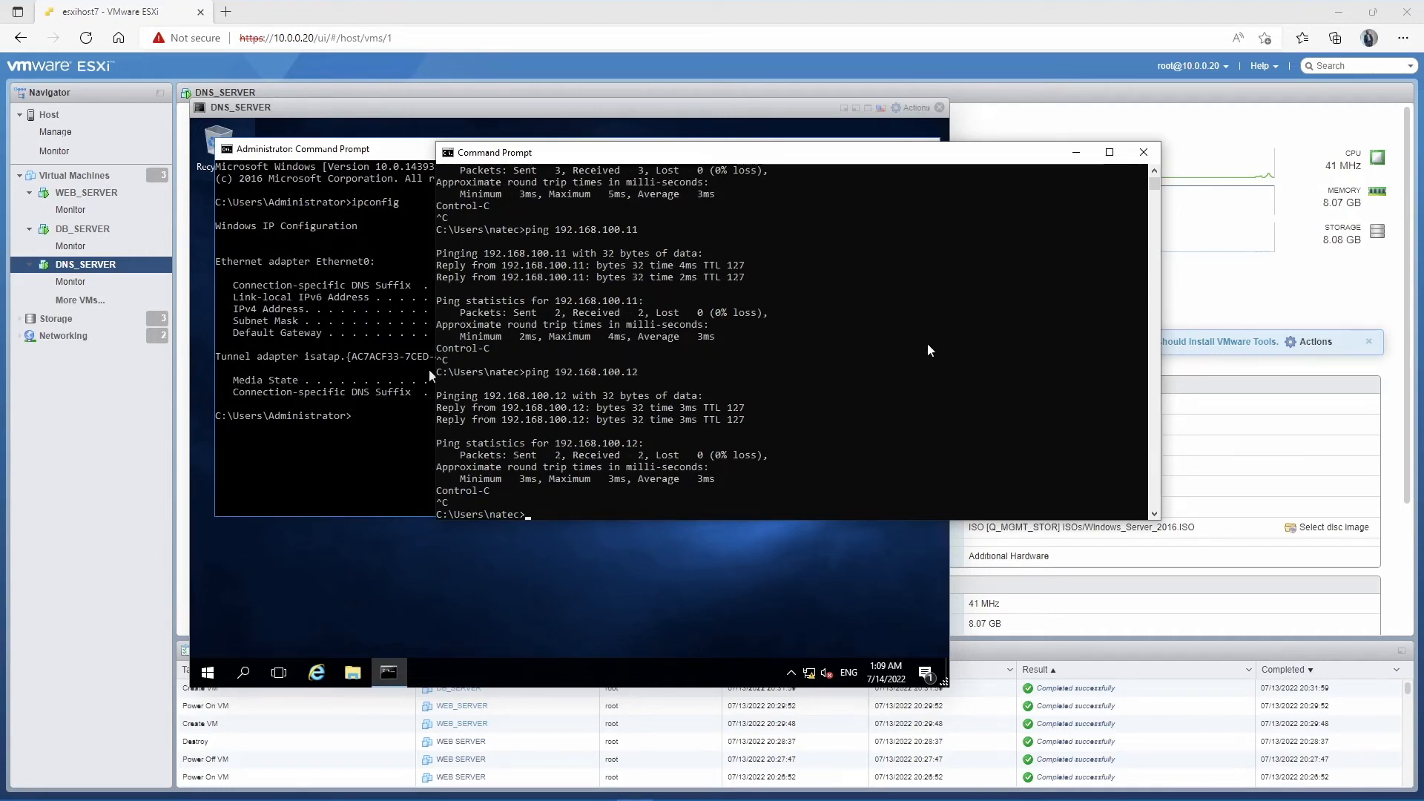
# Run ipconfig on the workstation, review its network adapters' addresses and minimize the Command Prompt.
pyautogui.write('ipconfig')
pyautogui.press('Return')
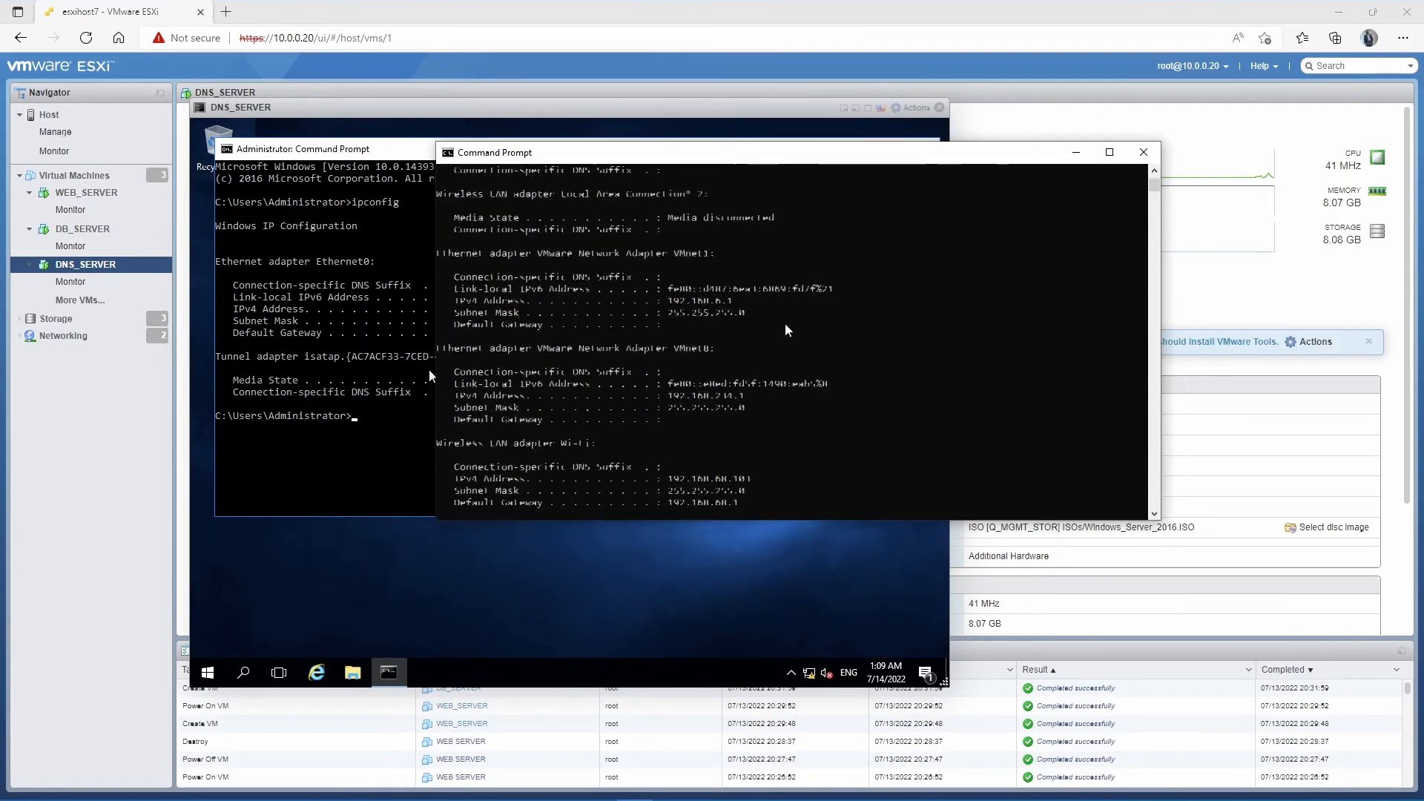
pyautogui.scroll(9, 788, 330)
pyautogui.scroll(-13, 782, 334)
pyautogui.scroll(-2, 779, 336)
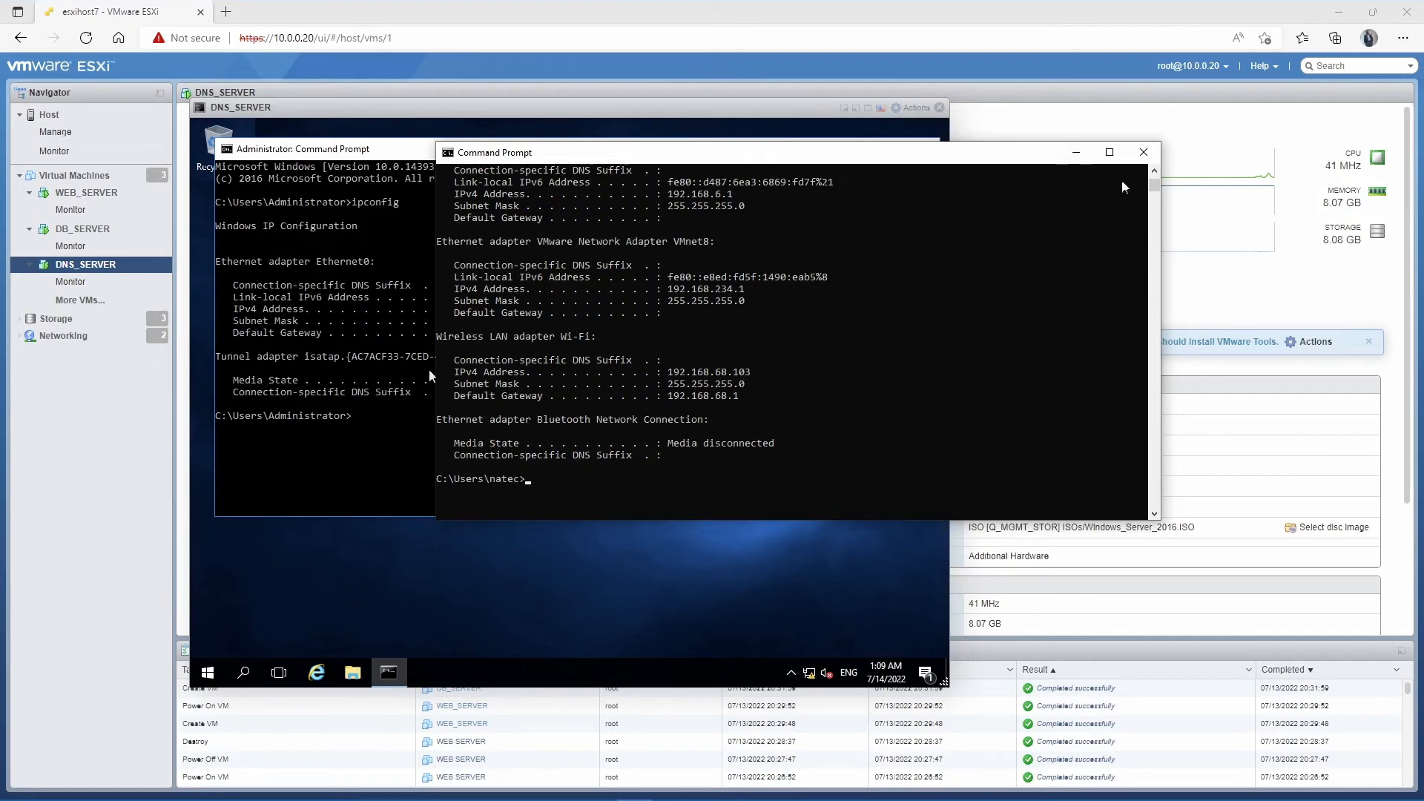
pyautogui.click(1076, 153)
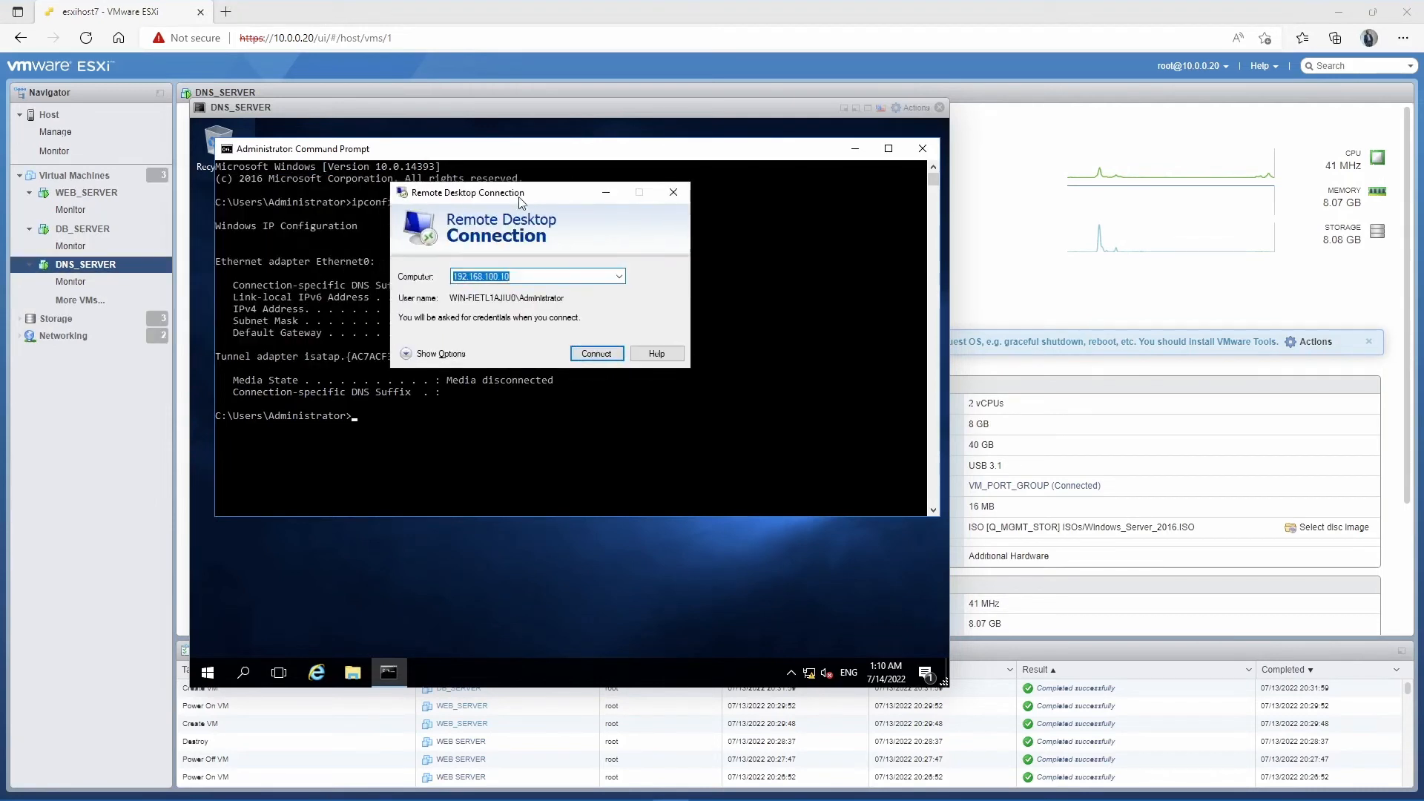
# Connect by Remote Desktop to 192.168.100.10 as Administrator, entering the account password and accepting the certificate warning.
pyautogui.click(607, 354)
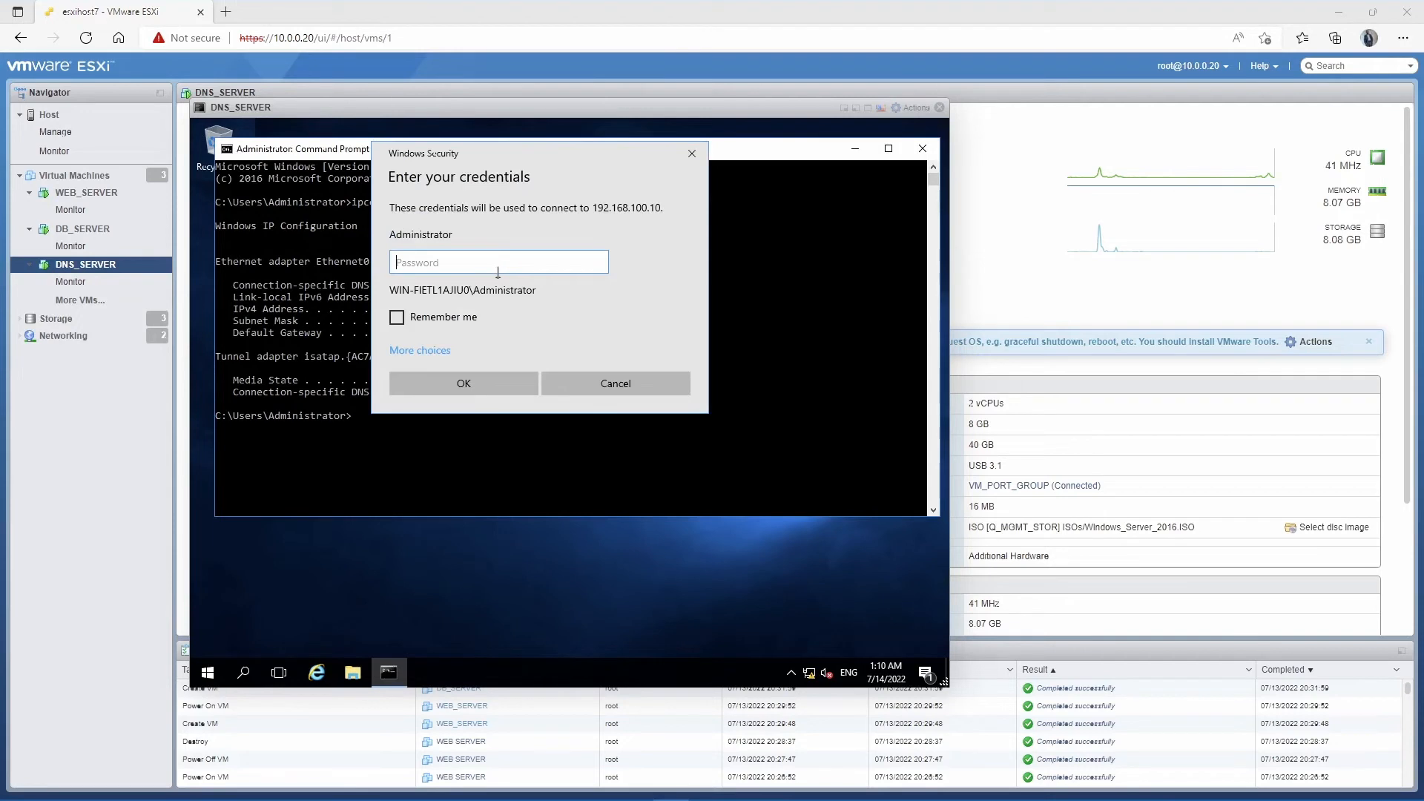
pyautogui.write('•••••••')
pyautogui.press('Return')
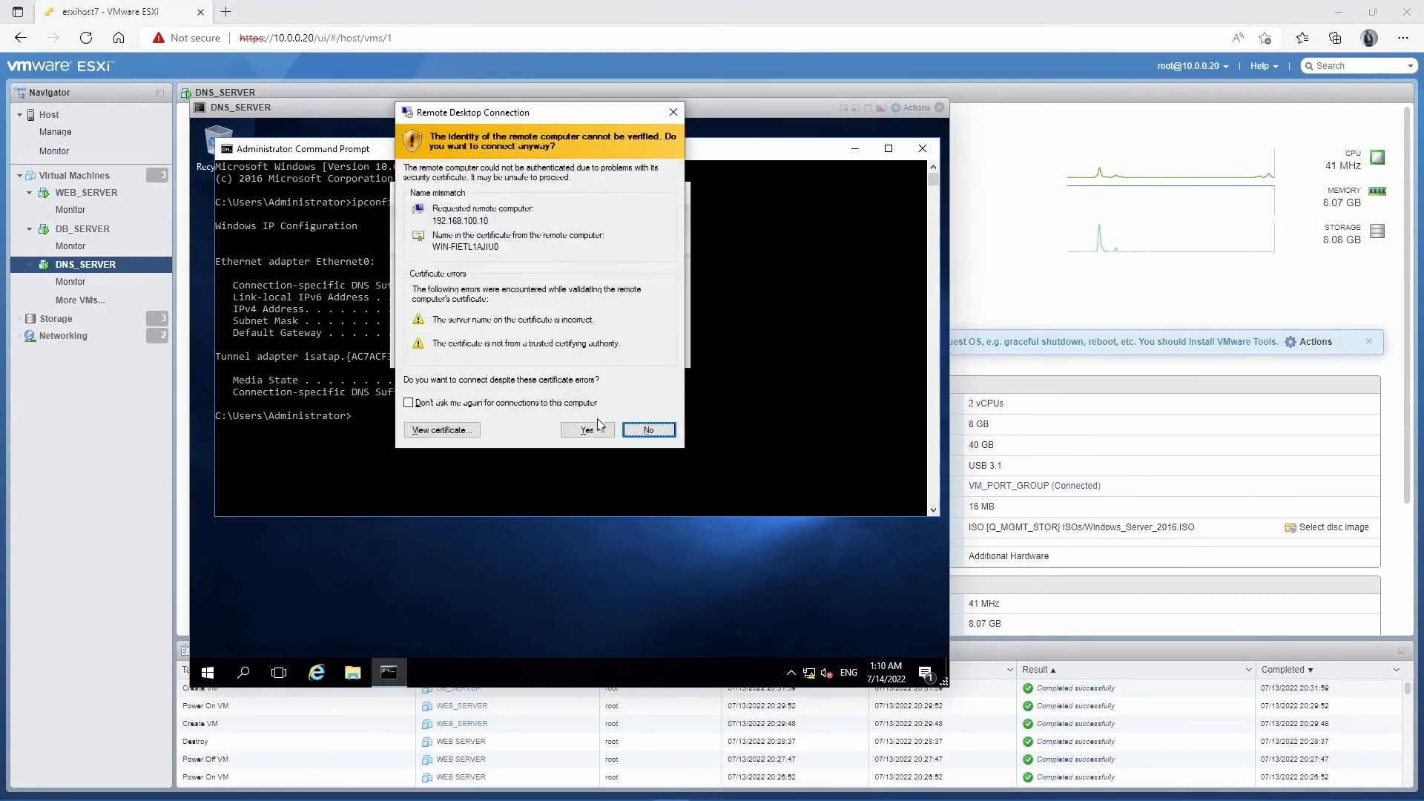
pyautogui.click(586, 429)
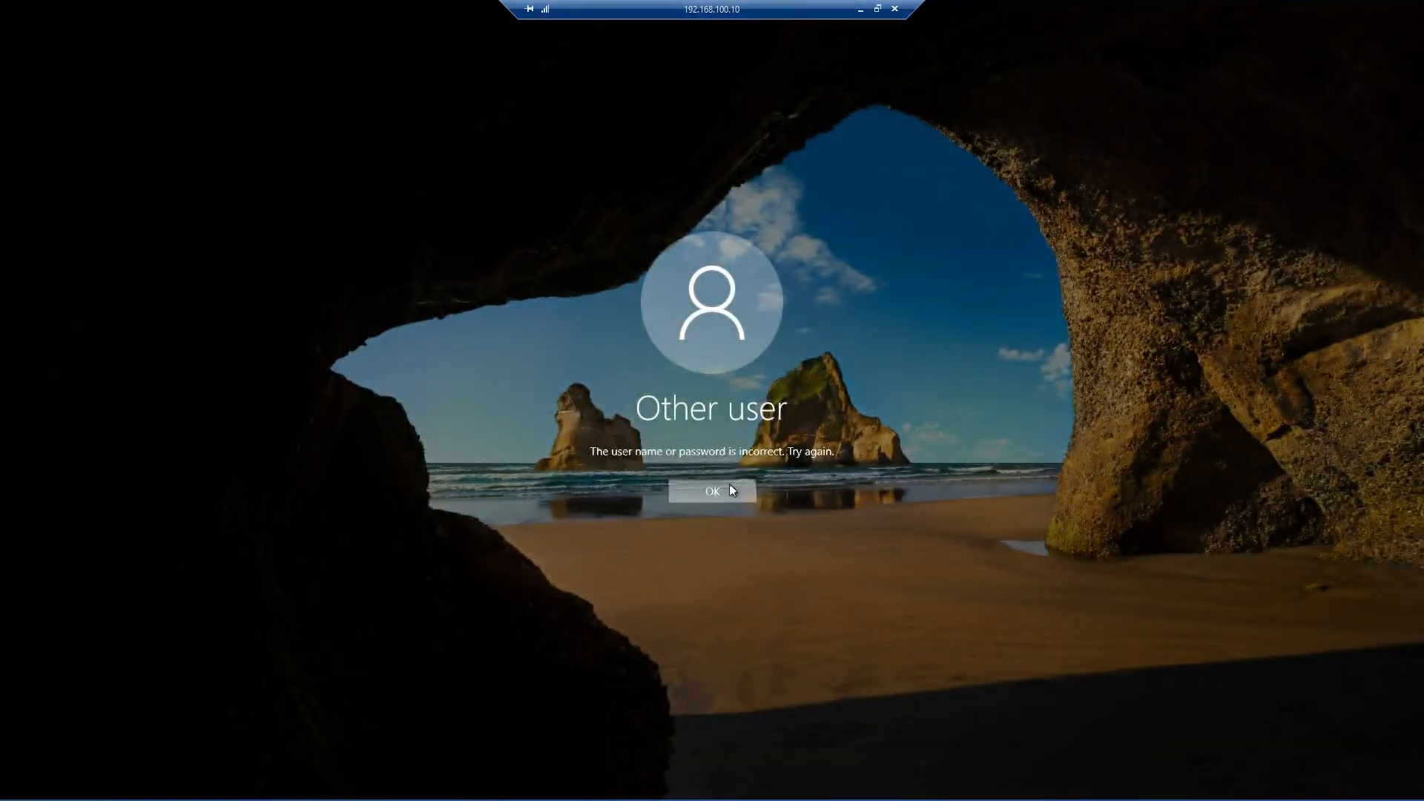
# Dismiss the sign-in error and sign in to the remote session as Administrator with the account password.
pyautogui.click(730, 490)
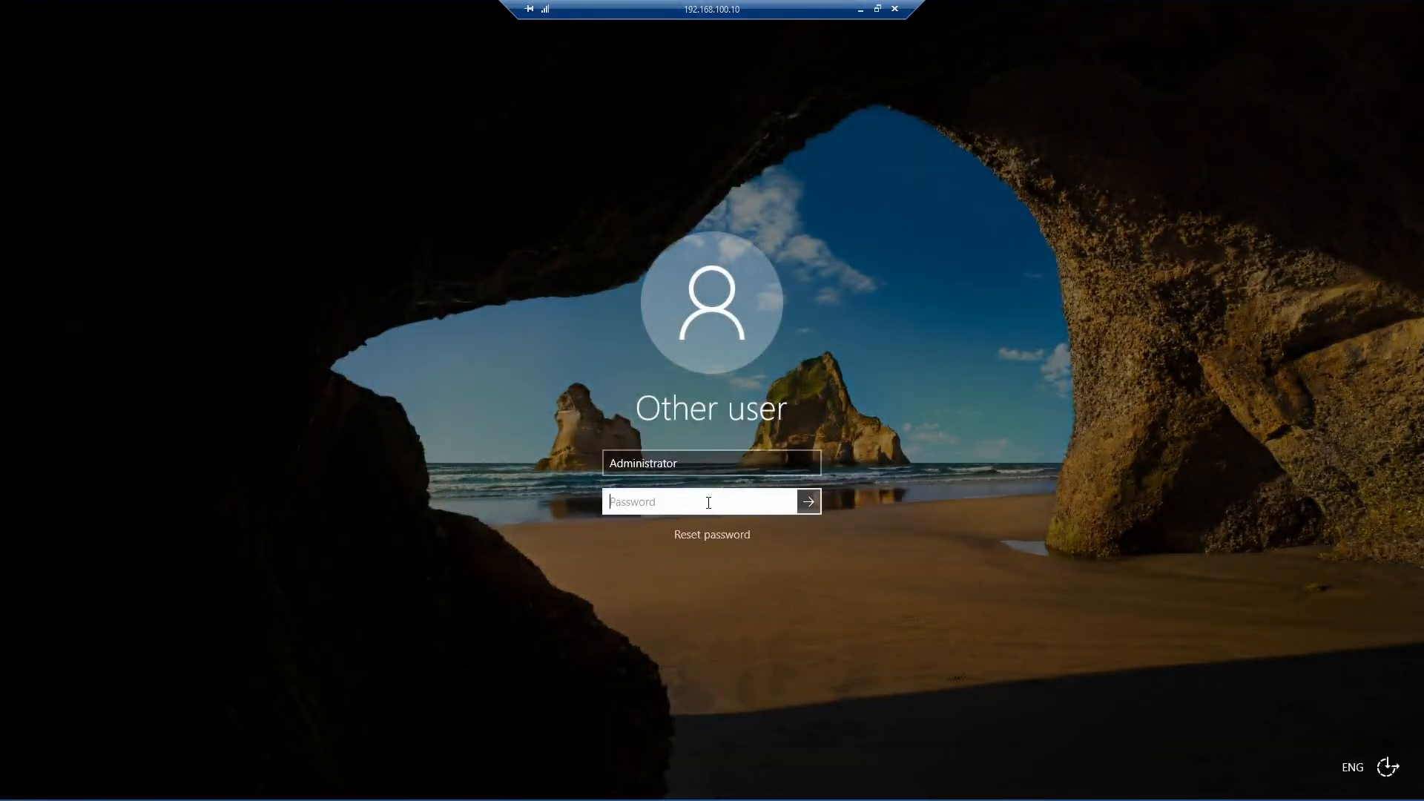
pyautogui.write('•')
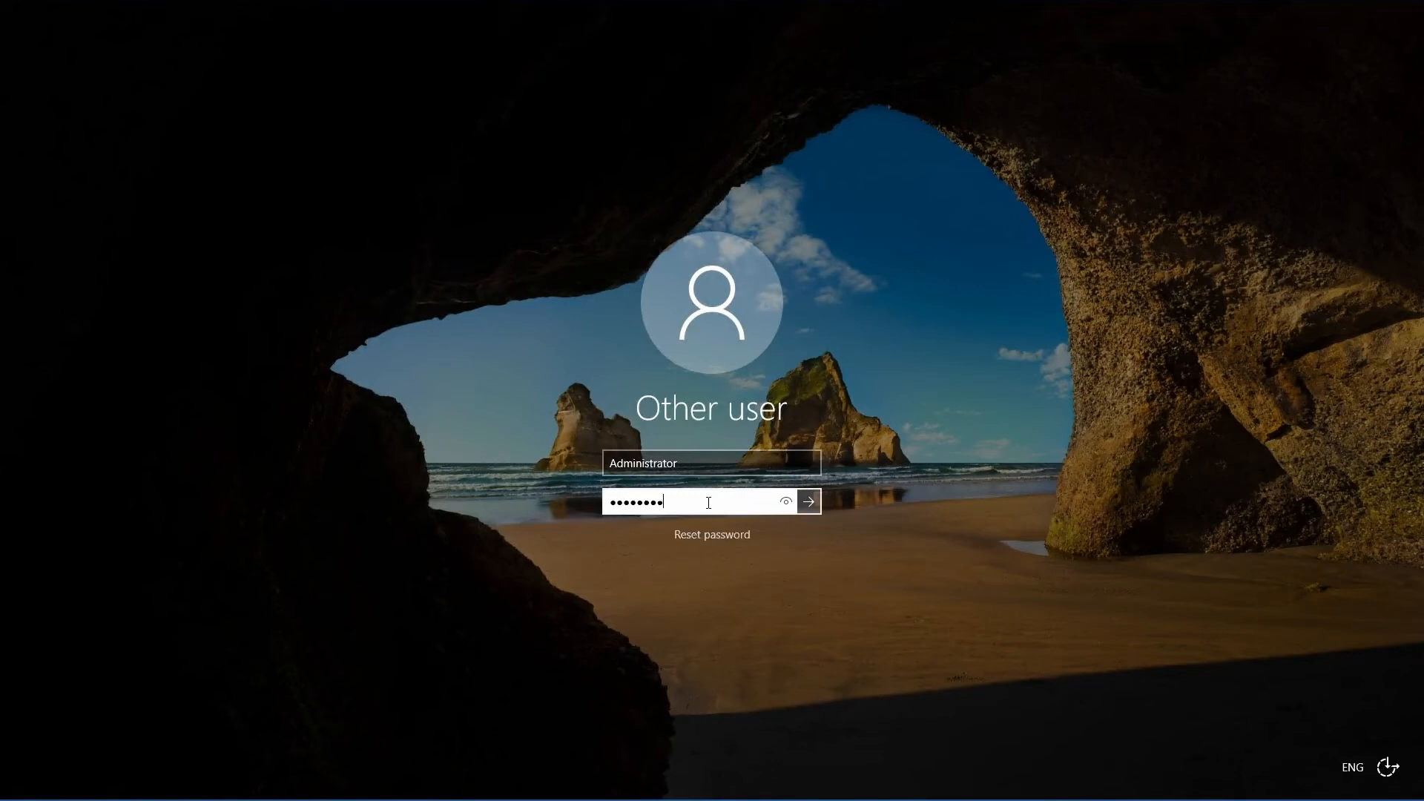
pyautogui.write('•••••••')
pyautogui.press('Return')
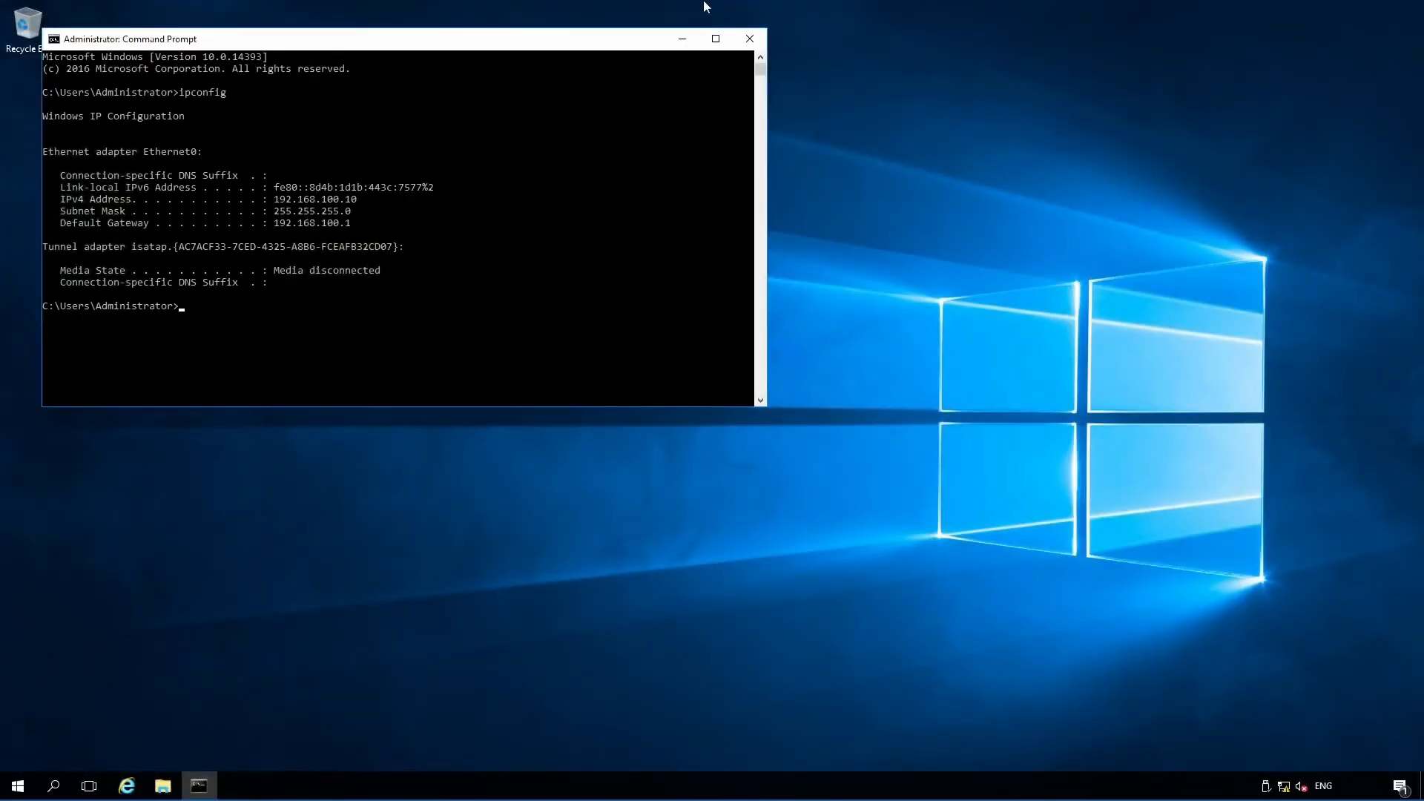
# Move the remote session window aside to view the DNS_SERVER console, and return the session to full screen.
pyautogui.moveTo(822, 18)
pyautogui.moveTo(823, 11); pyautogui.dragTo(0, 150)
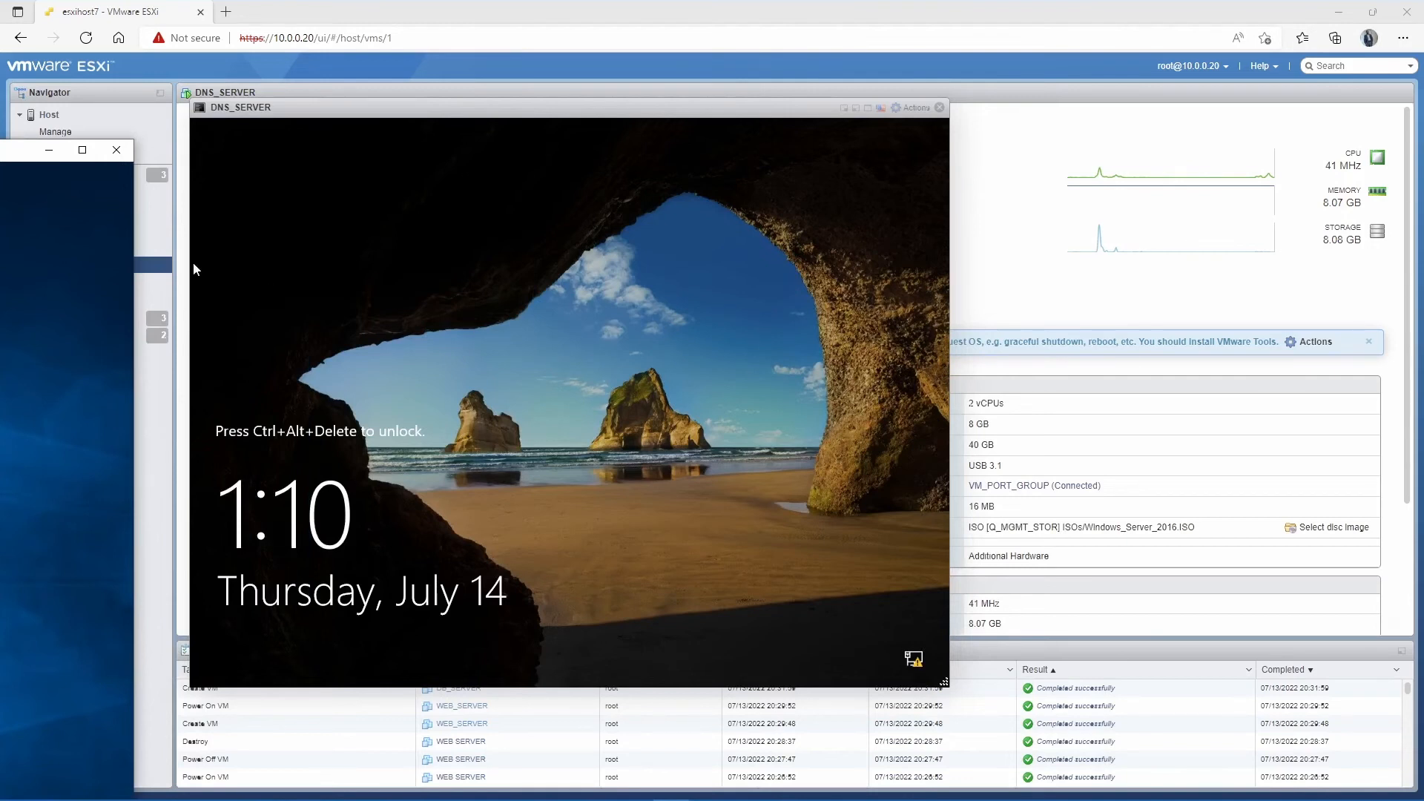
pyautogui.moveTo(0, 149); pyautogui.dragTo(0, 106)
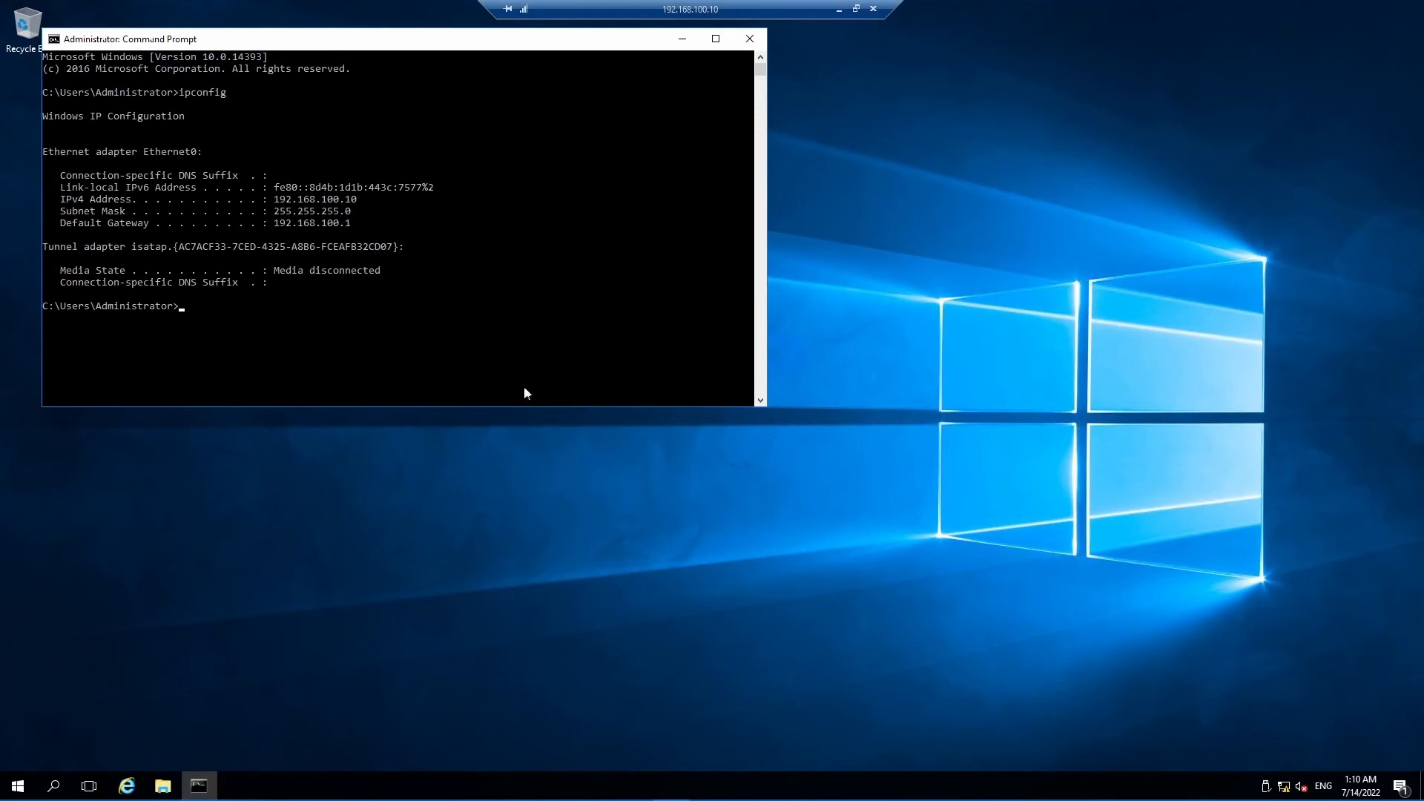
# Open DNS Manager through Server Manager on the remote server and display the records in the lab.test forward lookup zone.
pyautogui.click(53, 785)
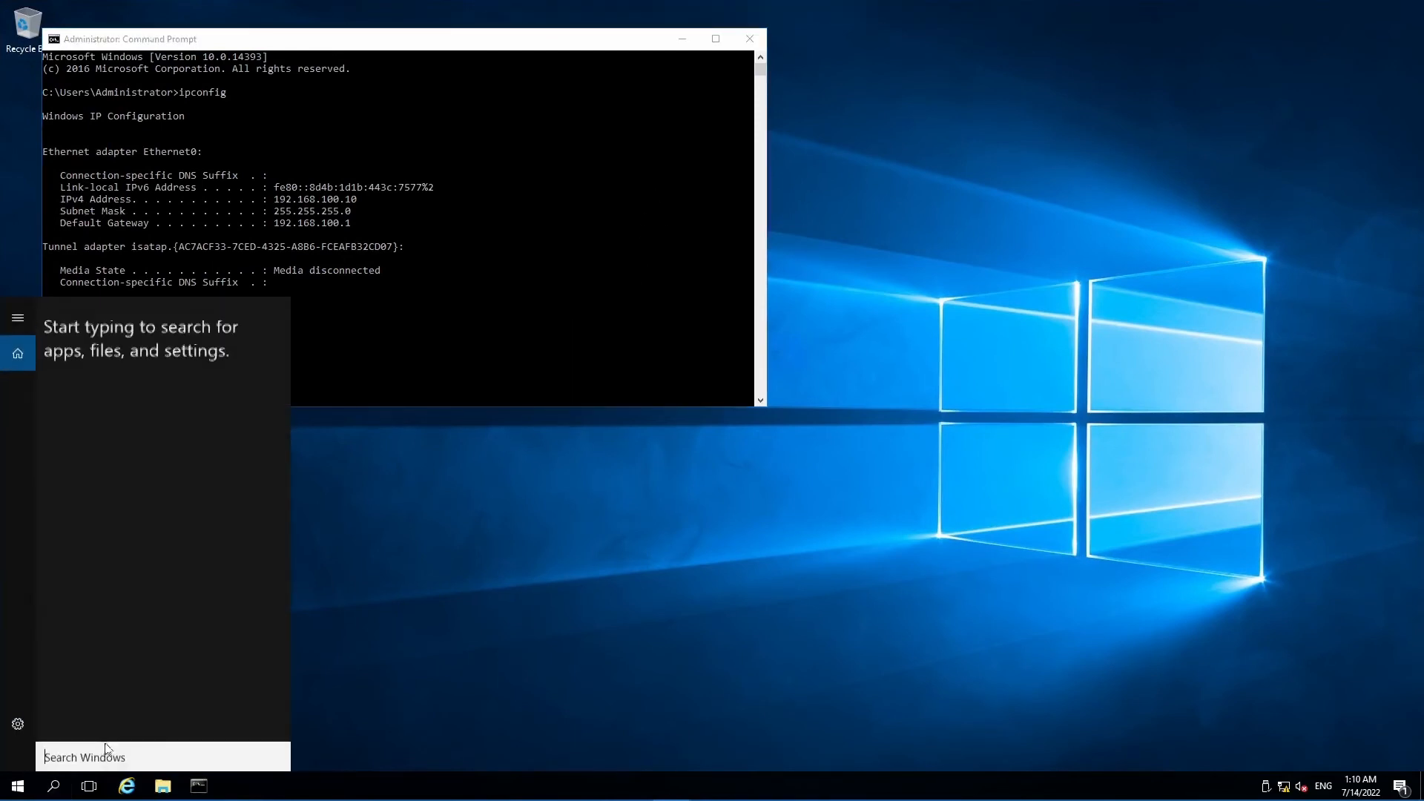
pyautogui.write('server')
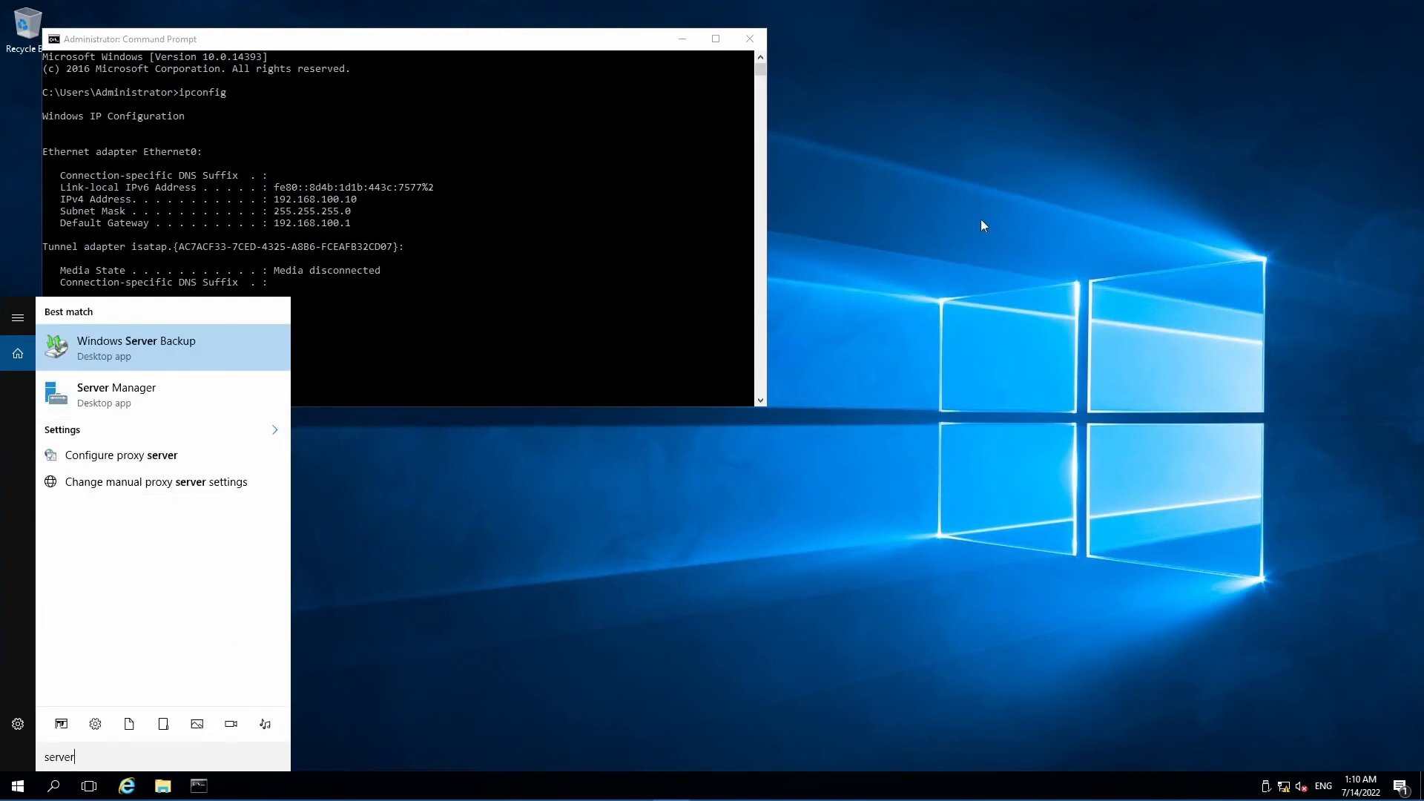
pyautogui.click(123, 394)
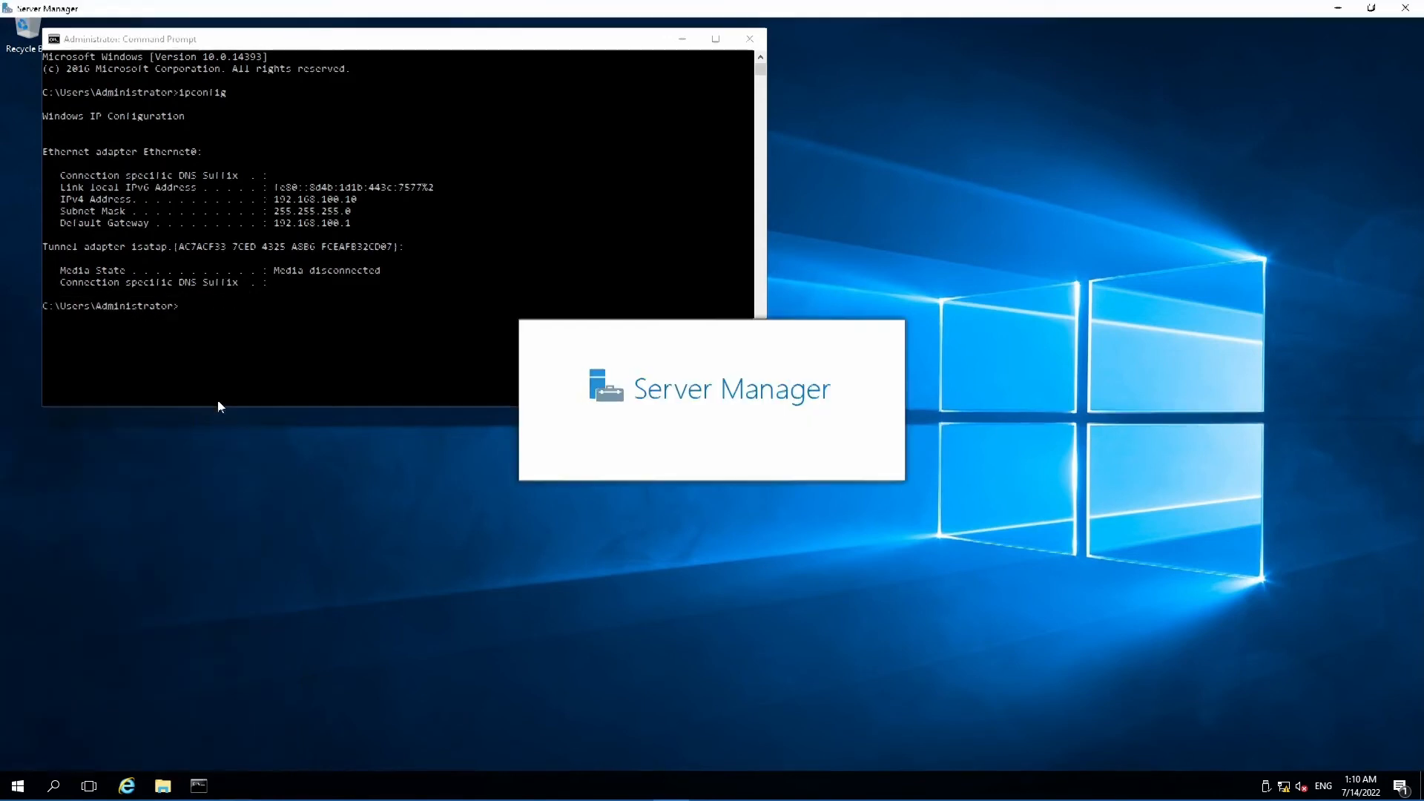
pyautogui.click(1315, 40)
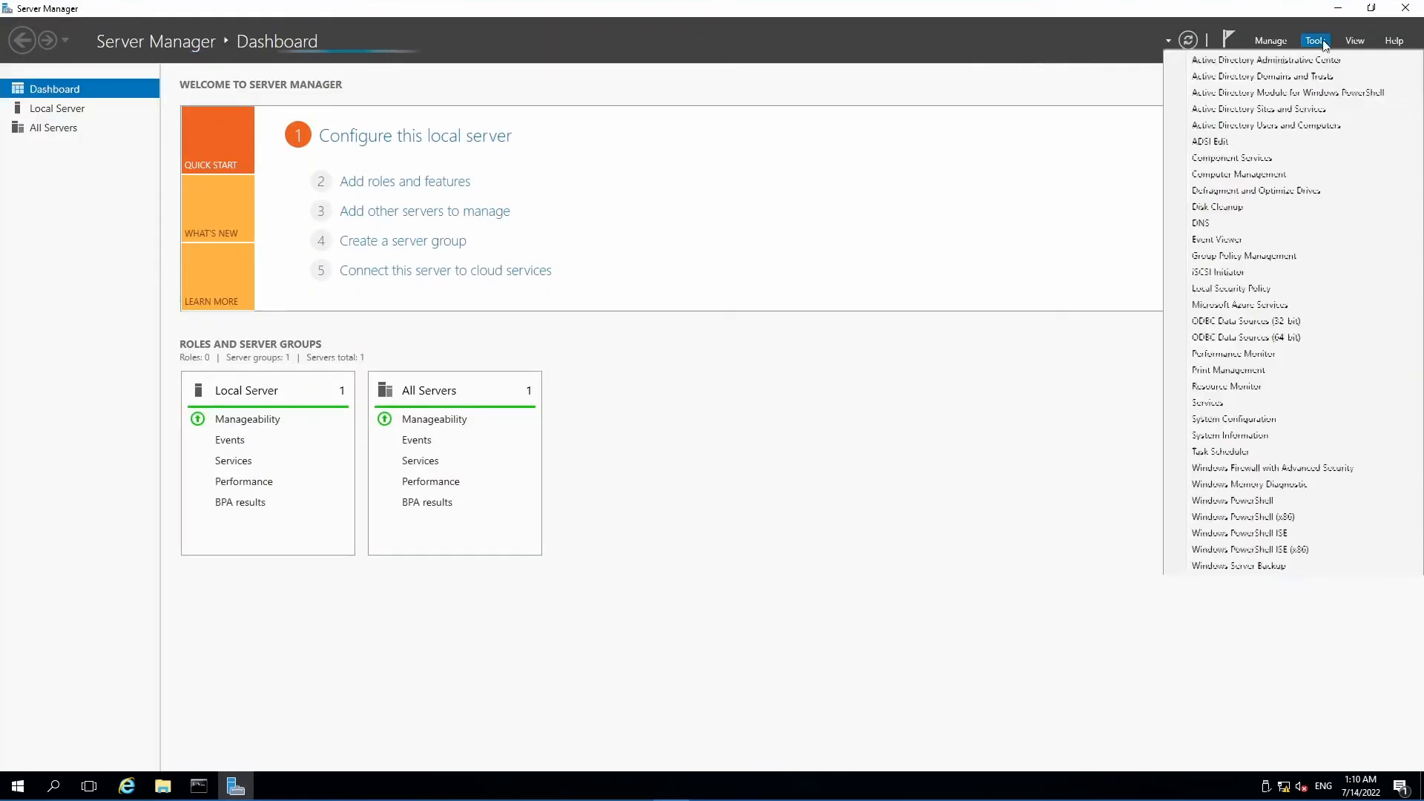
pyautogui.click(1205, 222)
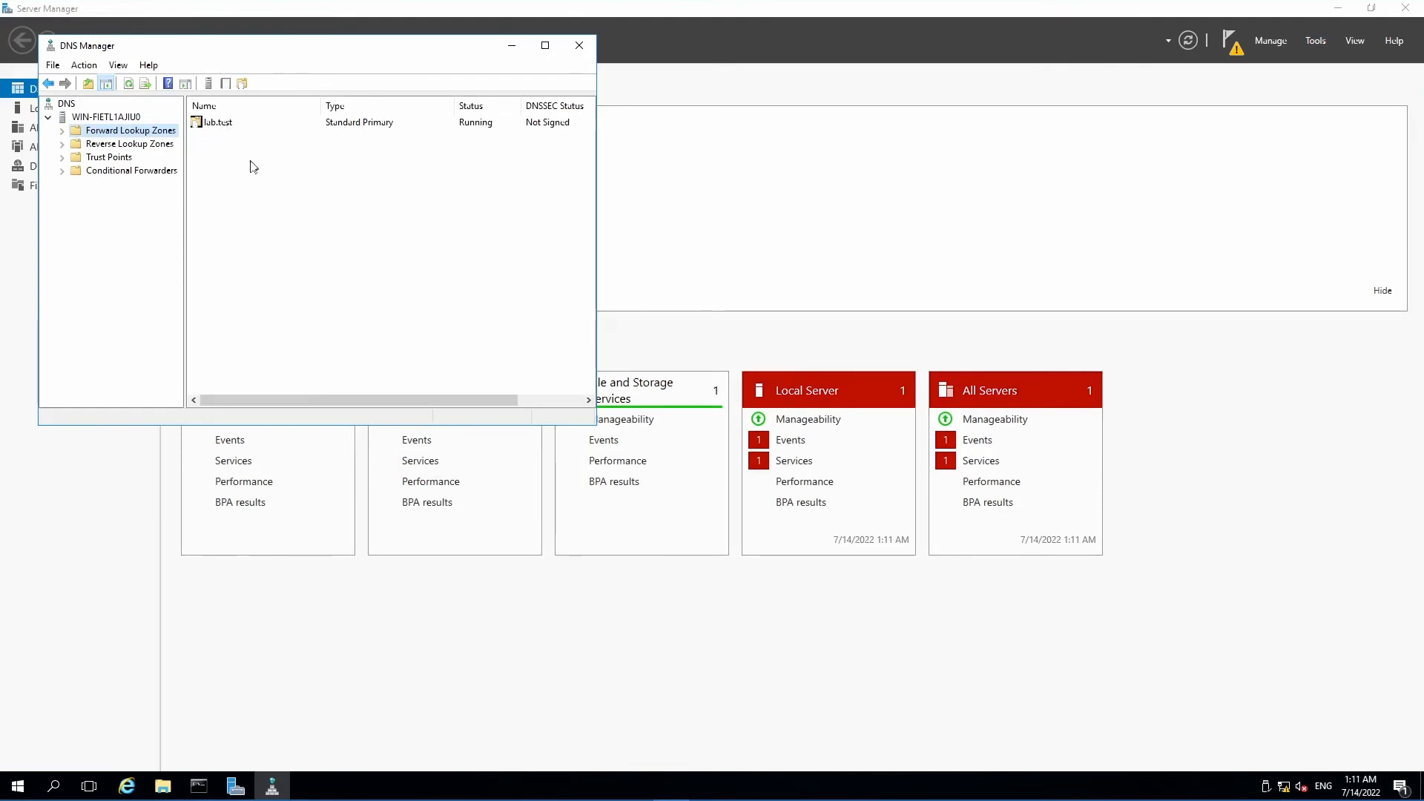
pyautogui.doubleClick(215, 124)
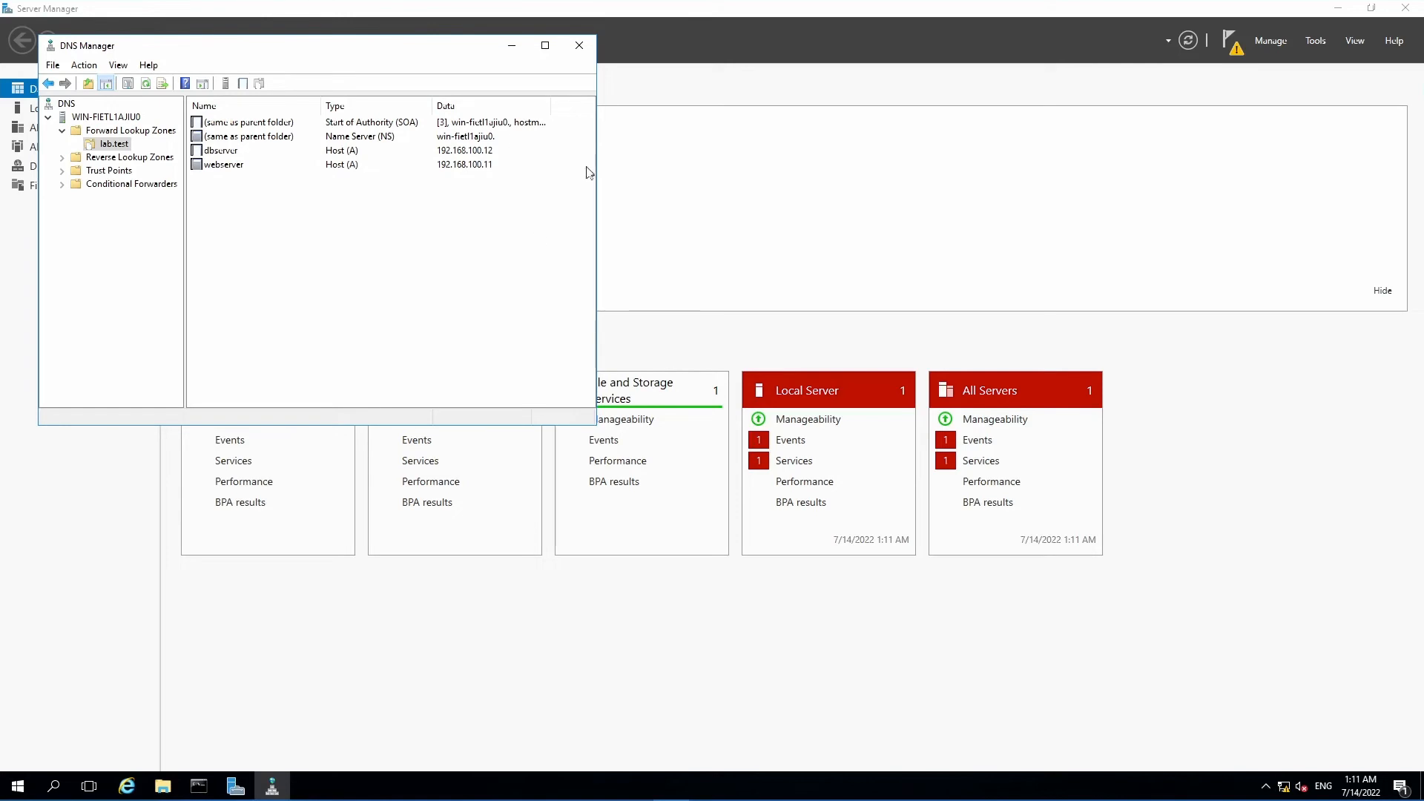
# Minimize the remote session to 192.168.100.10 and bring back the workstation's Command Prompt.
pyautogui.moveTo(805, 6)
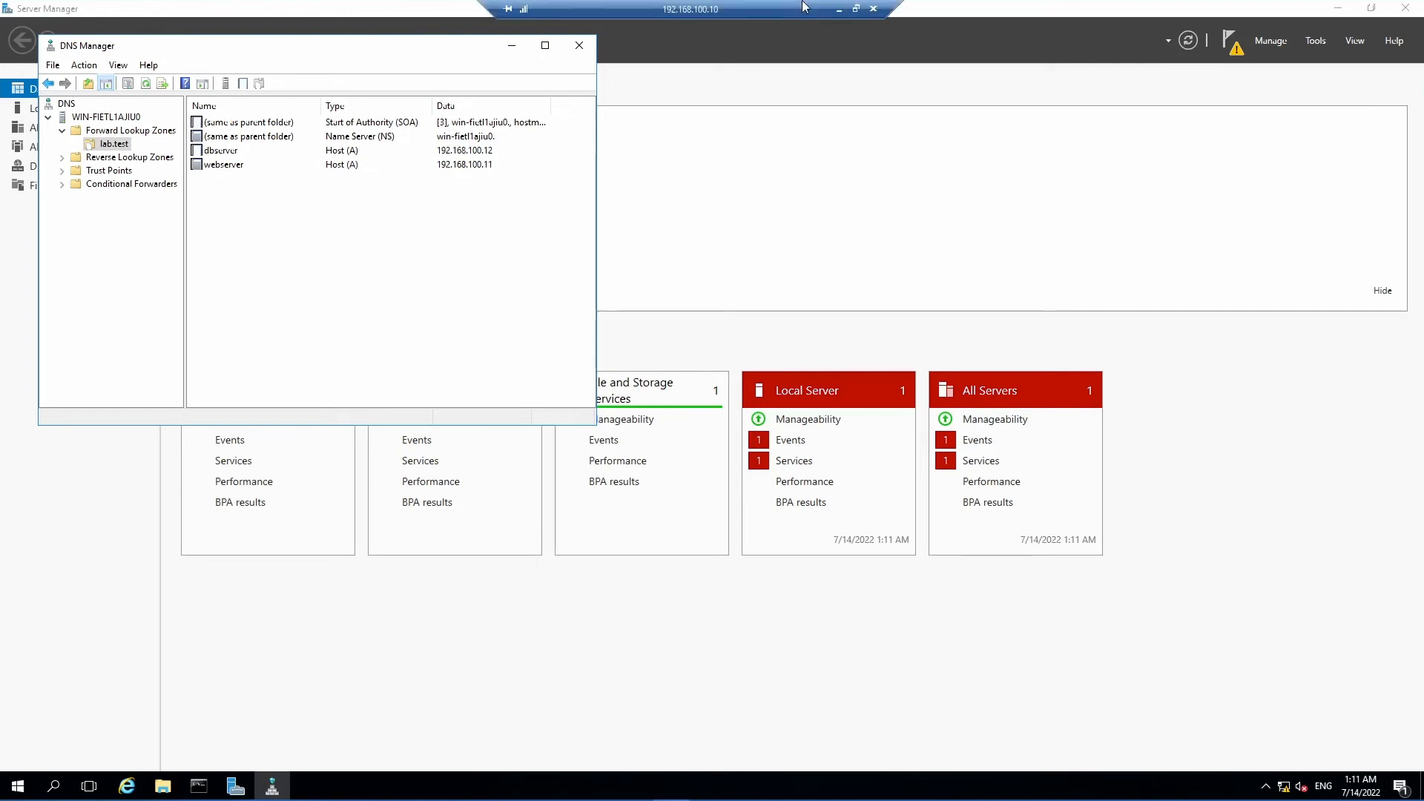
pyautogui.click(839, 9)
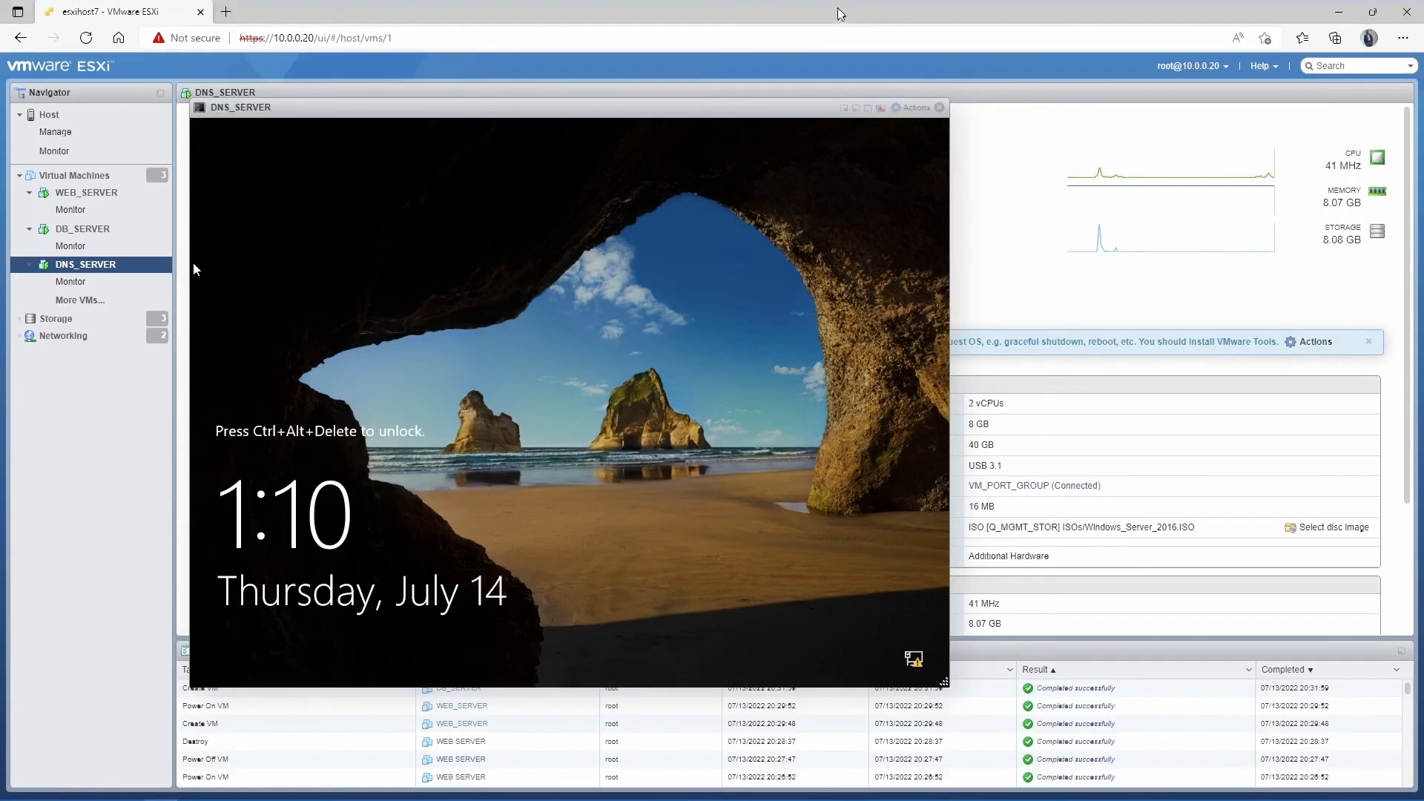
pyautogui.moveTo(583, 798)
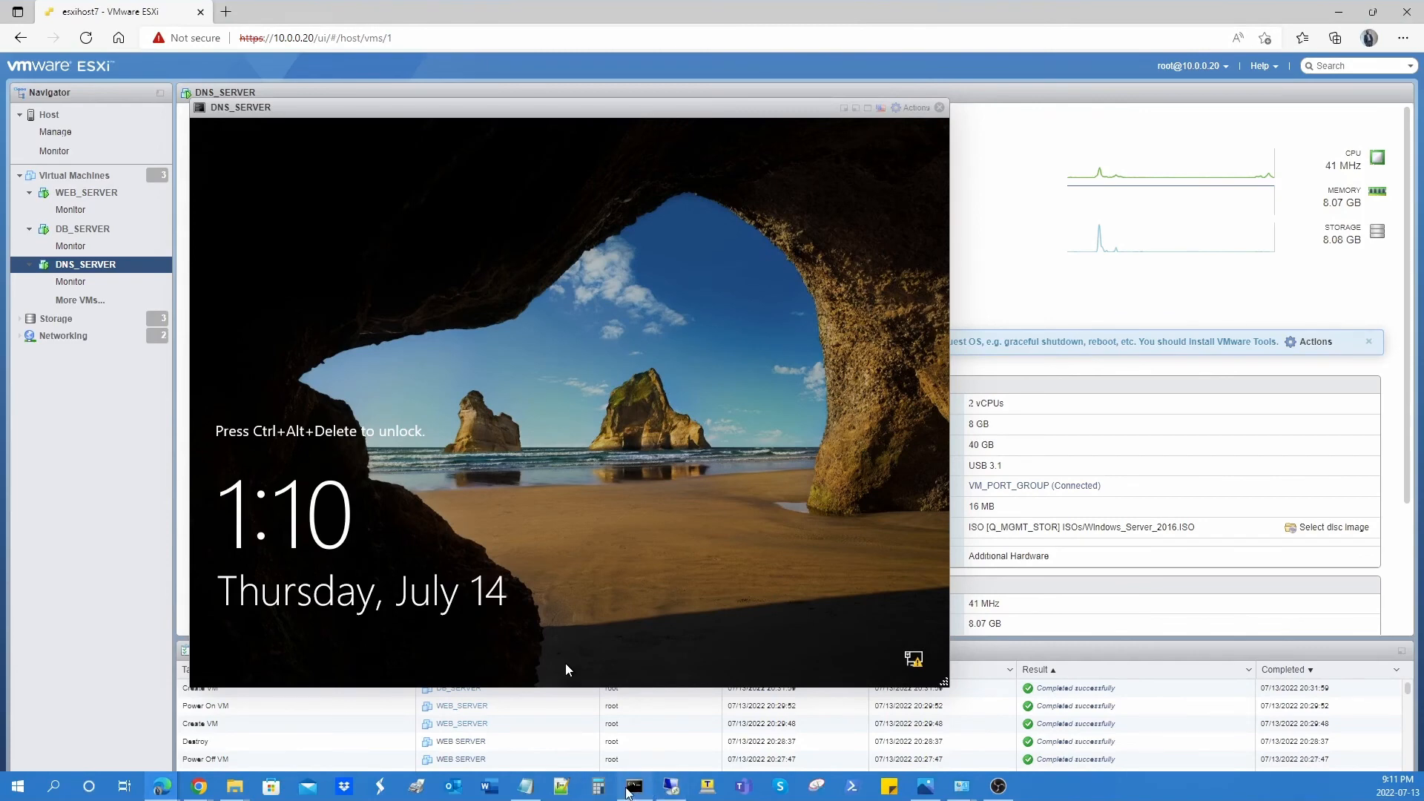
pyautogui.moveTo(634, 786)
pyautogui.click(631, 733)
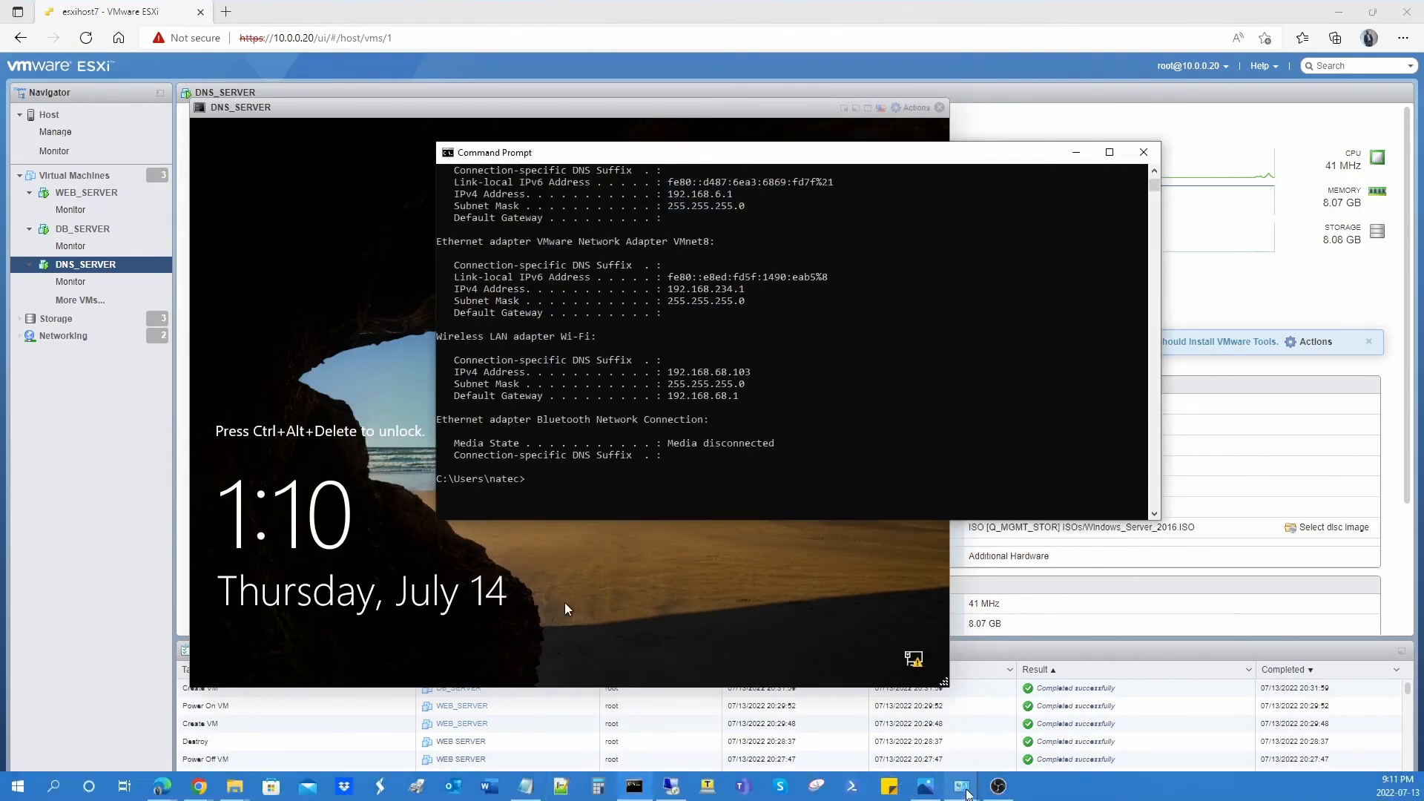
# Check the preferred DNS server in the workstation's Wi-Fi adapter IPv4 properties, confirm the dialogs and close the Wi-Fi status.
pyautogui.click(961, 786)
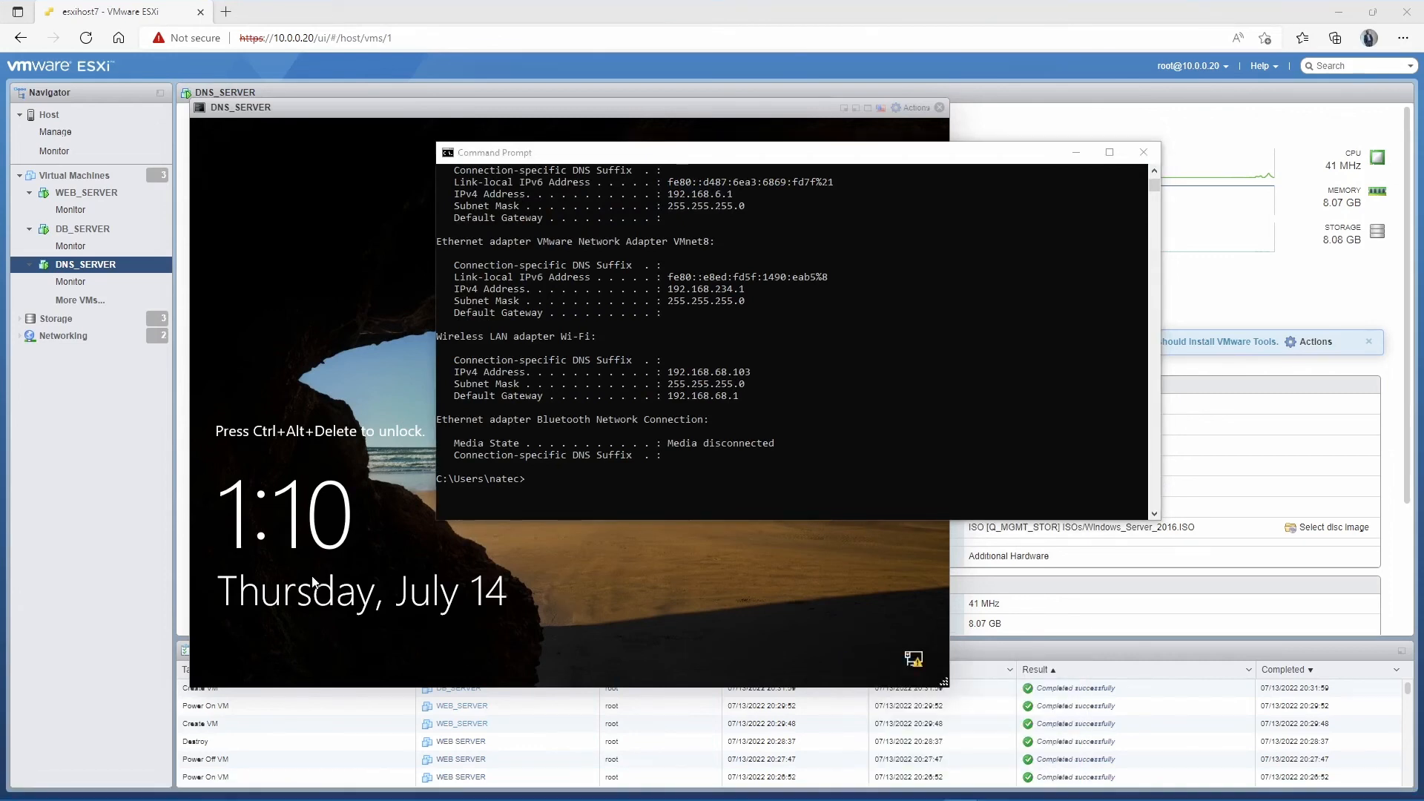
pyautogui.moveTo(0, 260); pyautogui.dragTo(721, 270)
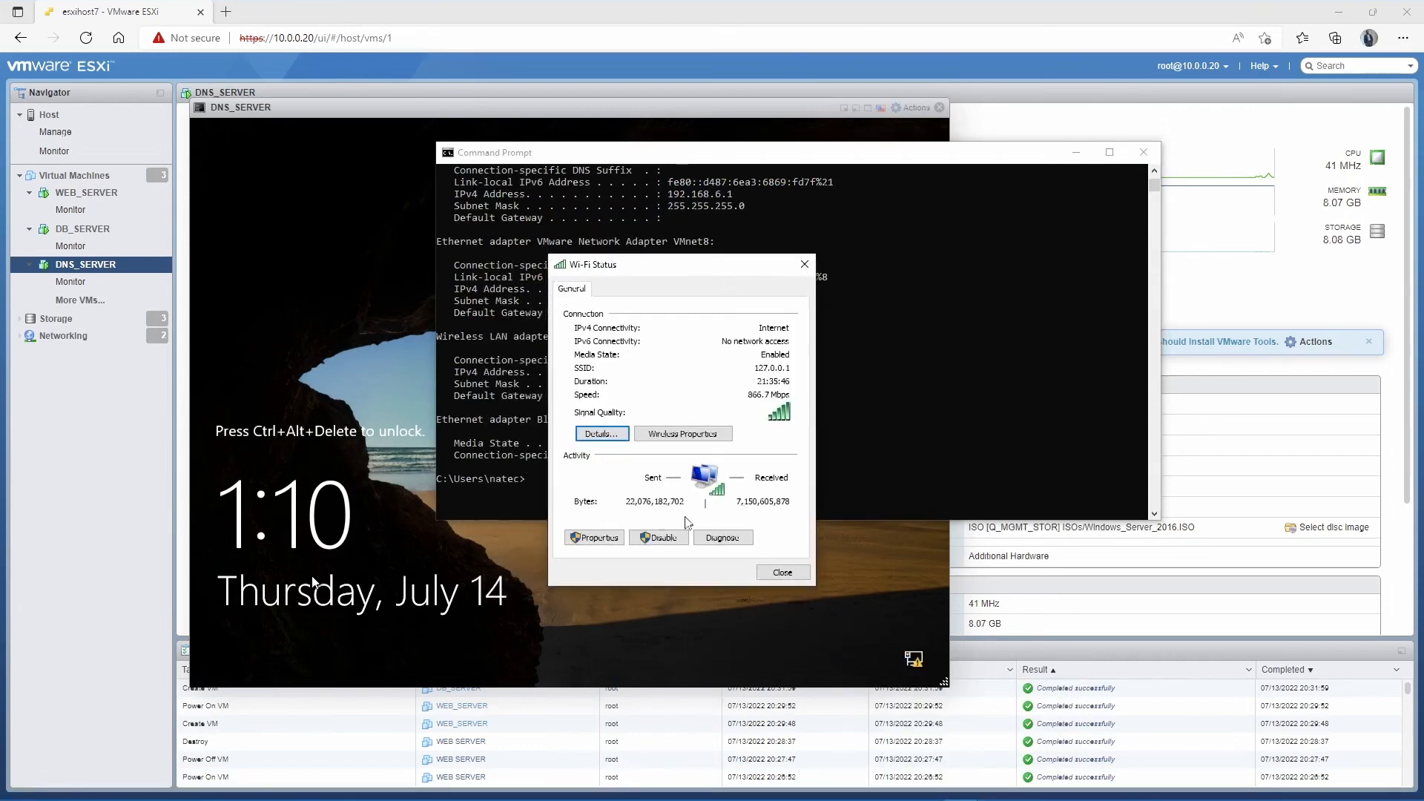
pyautogui.click(600, 538)
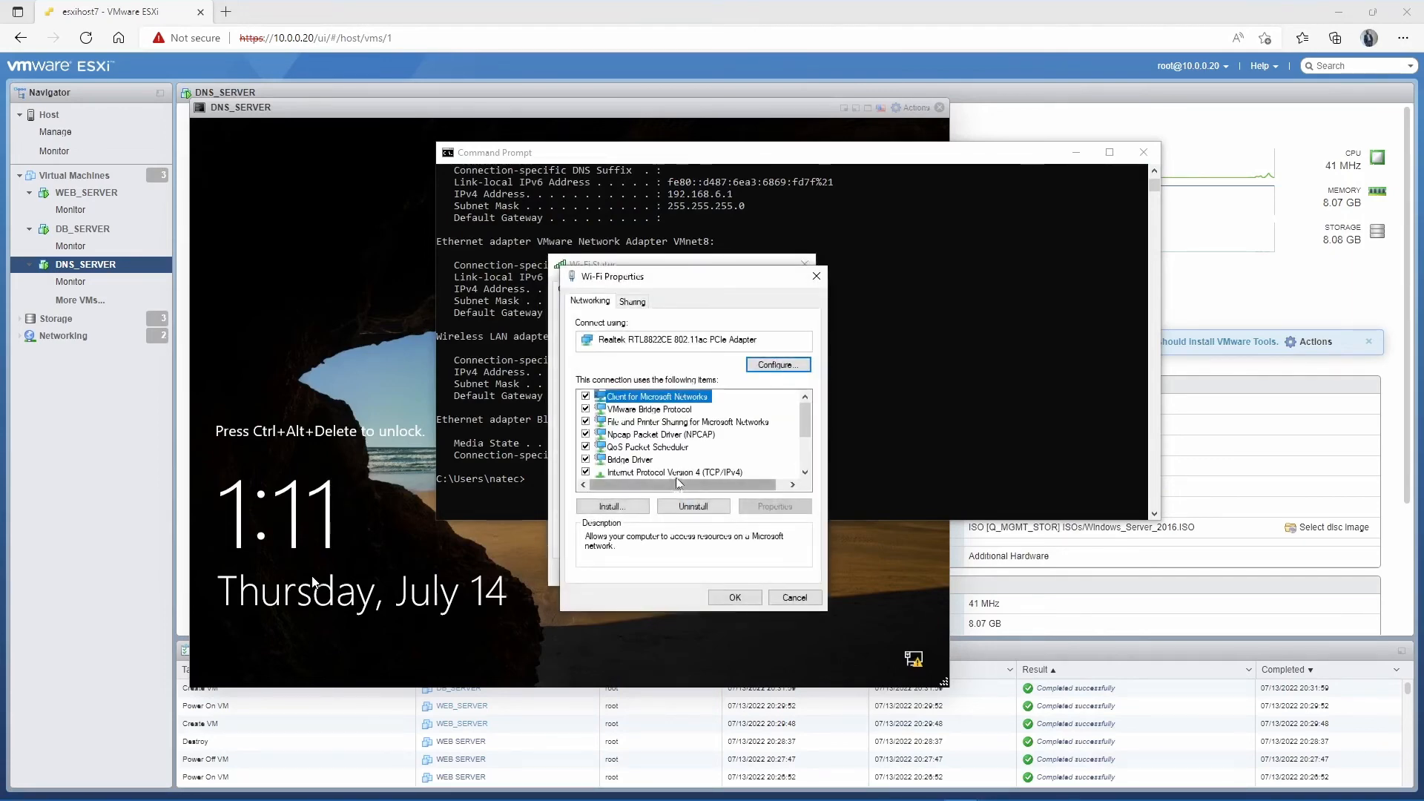
pyautogui.click(682, 474)
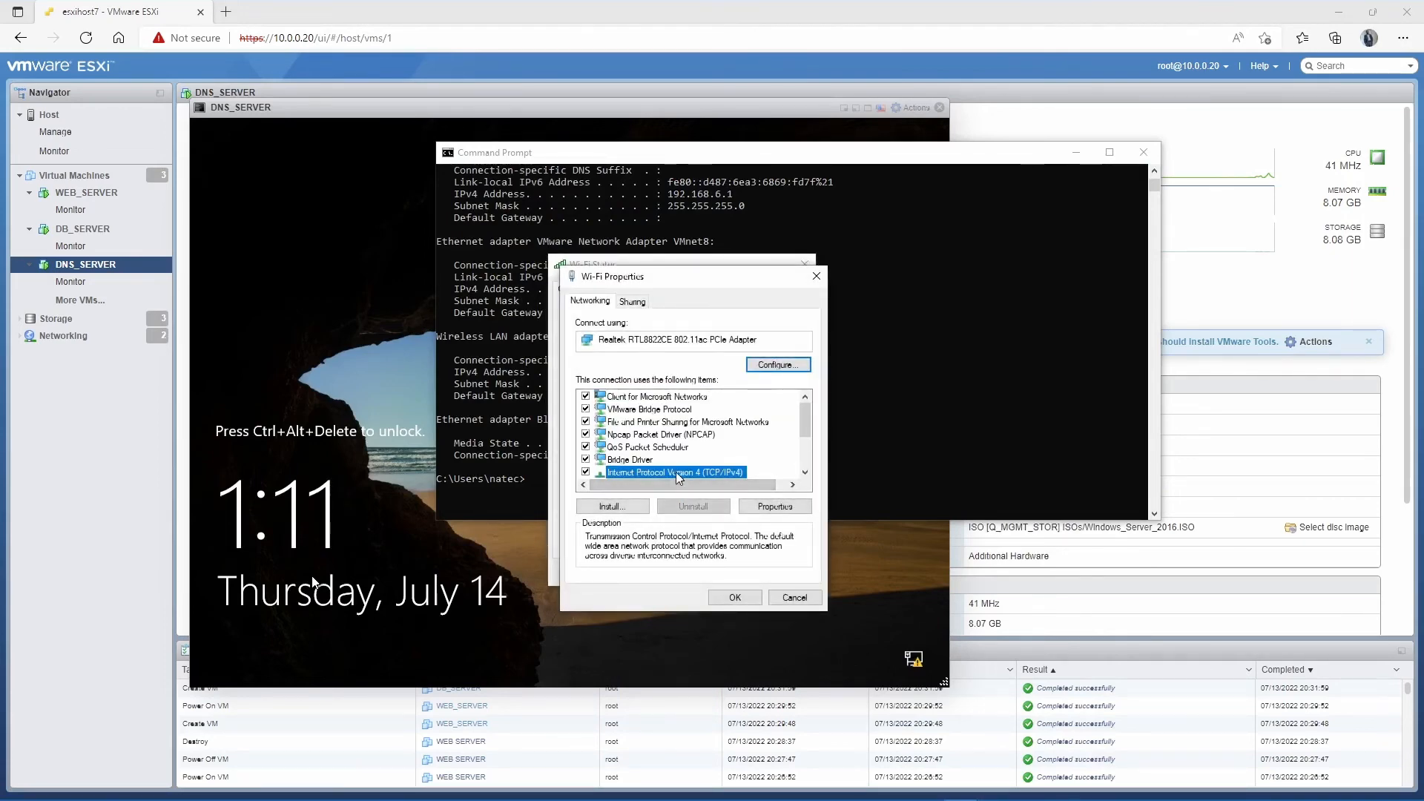
pyautogui.doubleClick(683, 475)
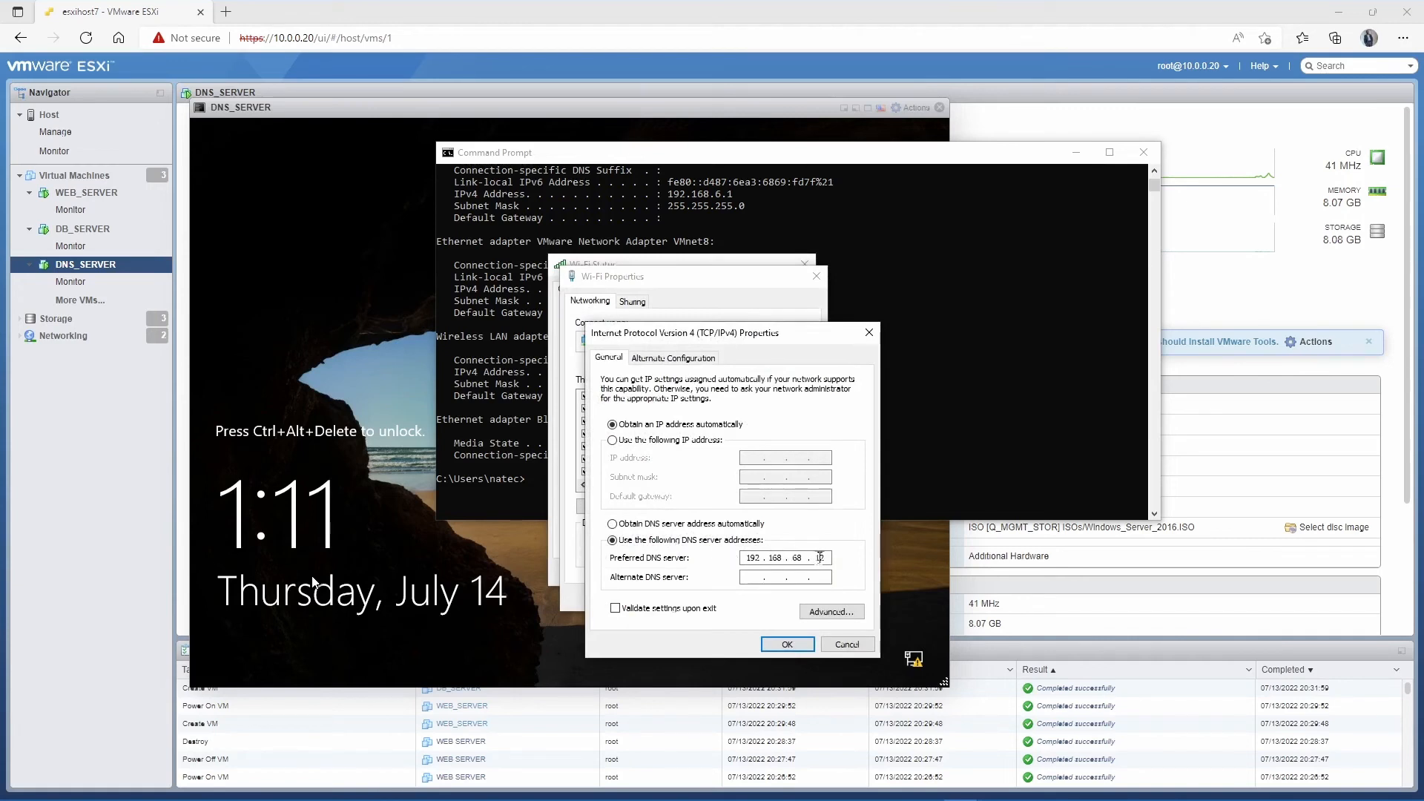
pyautogui.click(823, 558)
pyautogui.click(787, 643)
pyautogui.click(736, 599)
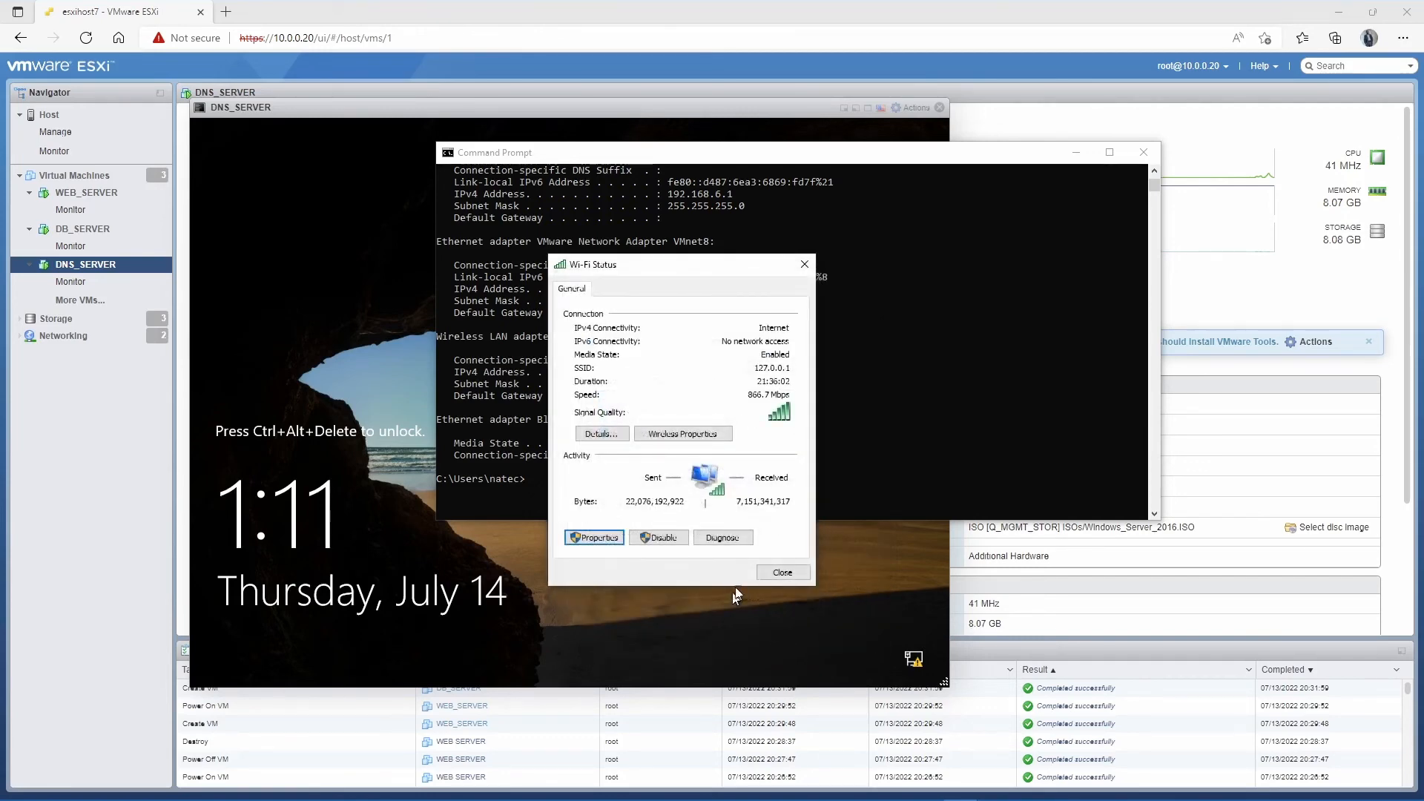
pyautogui.click(782, 572)
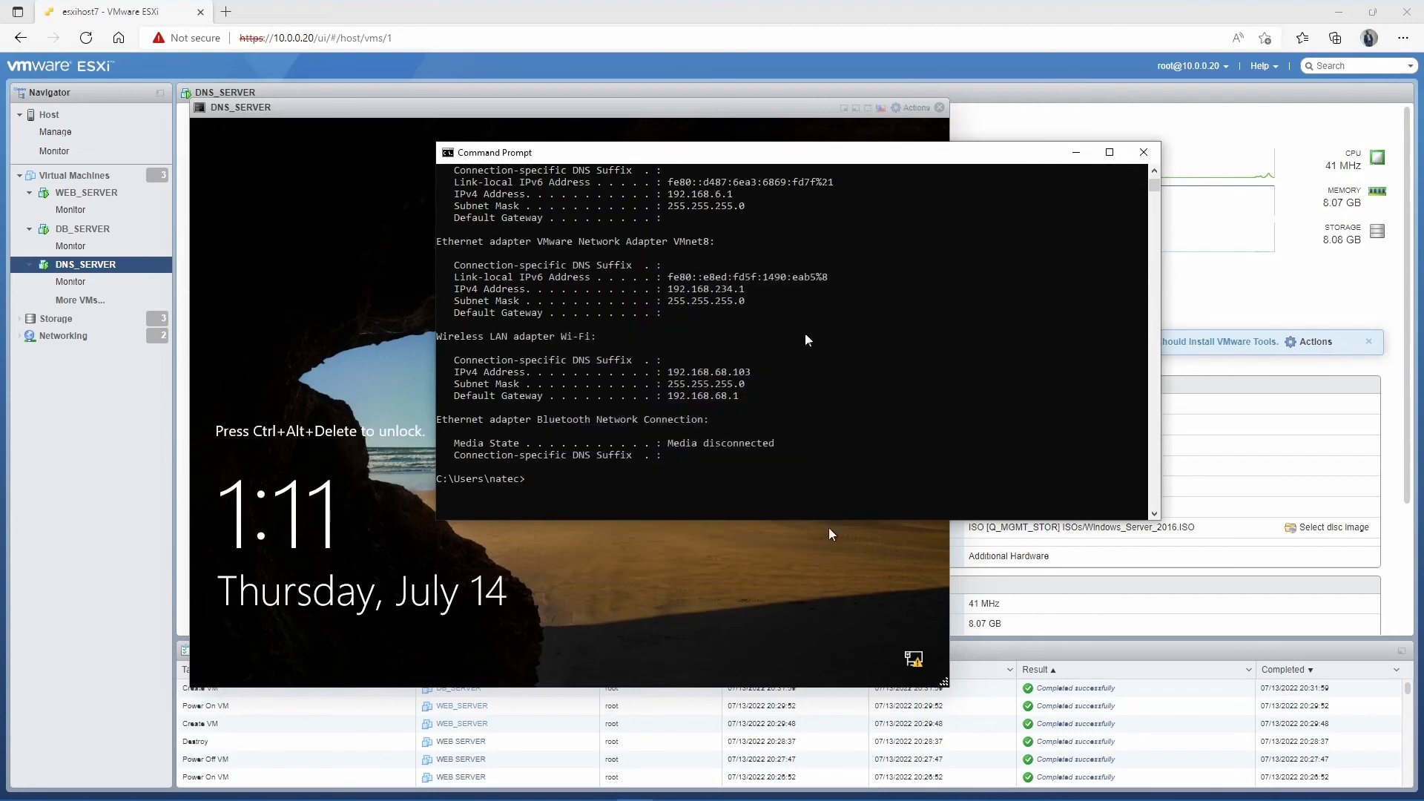
# Ping webserver.lab.test from the workstation's Command Prompt to test DNS name resolution.
pyautogui.click(801, 336)
pyautogui.press('Escape')
pyautogui.click(790, 361)
pyautogui.press('Escape')
pyautogui.press('Return')
pyautogui.write('ping ')
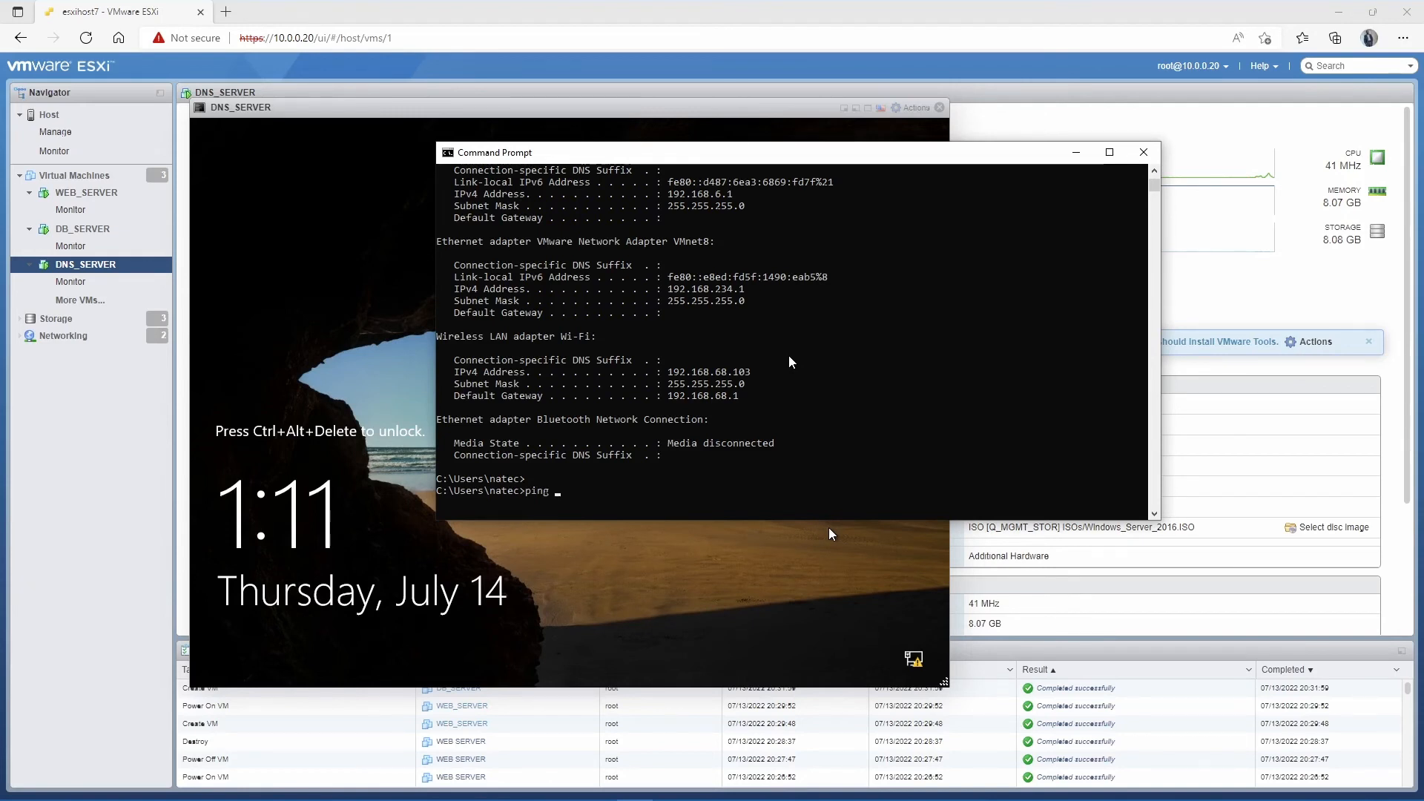
pyautogui.write('webserver.lab.test')
pyautogui.press('Return')
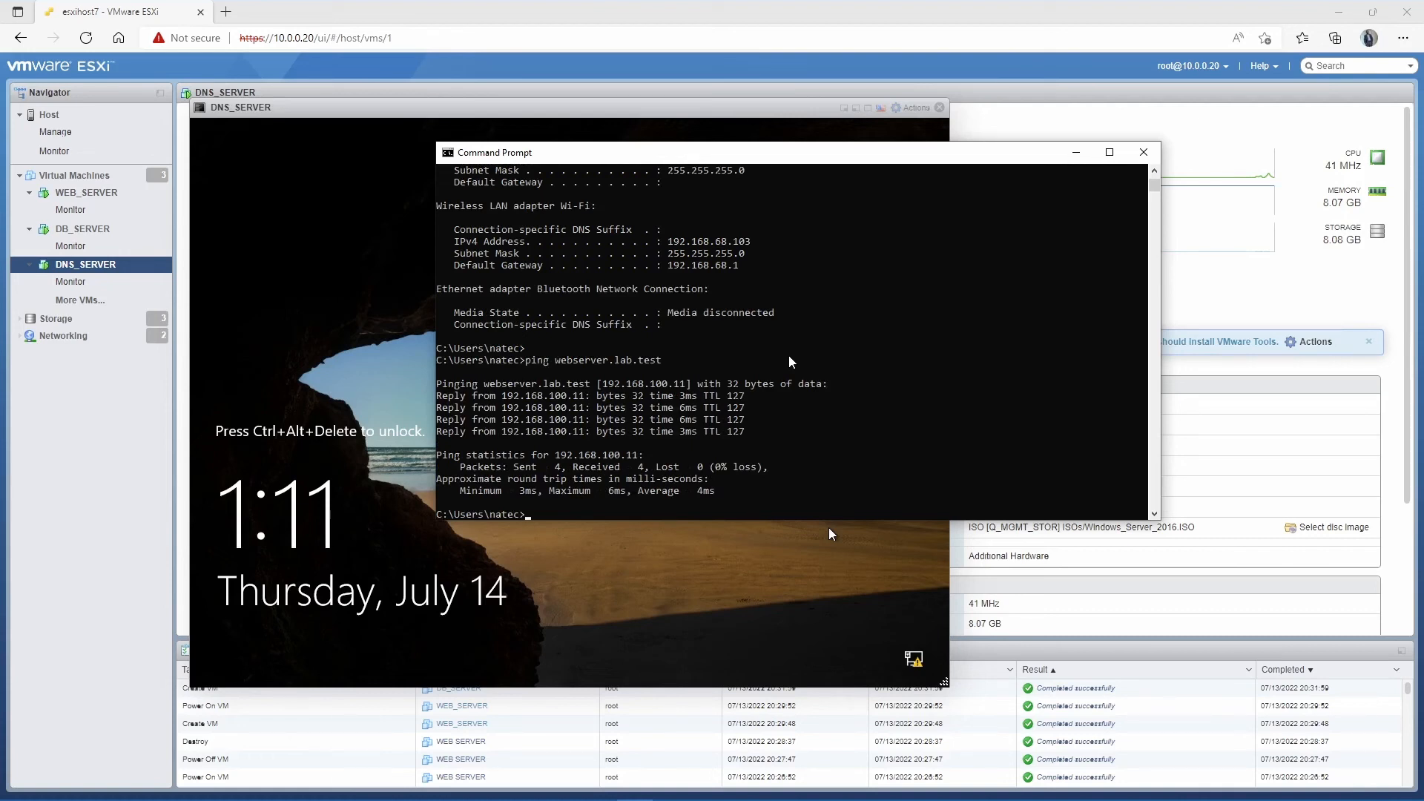
# Edit the previous ping command to target dbserver.lab.test and run it.
pyautogui.press('Up')
pyautogui.press('Left')
pyautogui.press('Left')
pyautogui.press('Left')
pyautogui.press('Left')
pyautogui.press('Left')
pyautogui.press('Left')
pyautogui.press('Left')
pyautogui.press('Left')
pyautogui.press('Left')
pyautogui.press('Left')
pyautogui.press('Left')
pyautogui.press('Left')
pyautogui.press('Left')
pyautogui.press('Left')
pyautogui.press('BackSpace')
pyautogui.press('BackSpace')
pyautogui.press('BackSpace')
pyautogui.write('db')
pyautogui.press('Return')
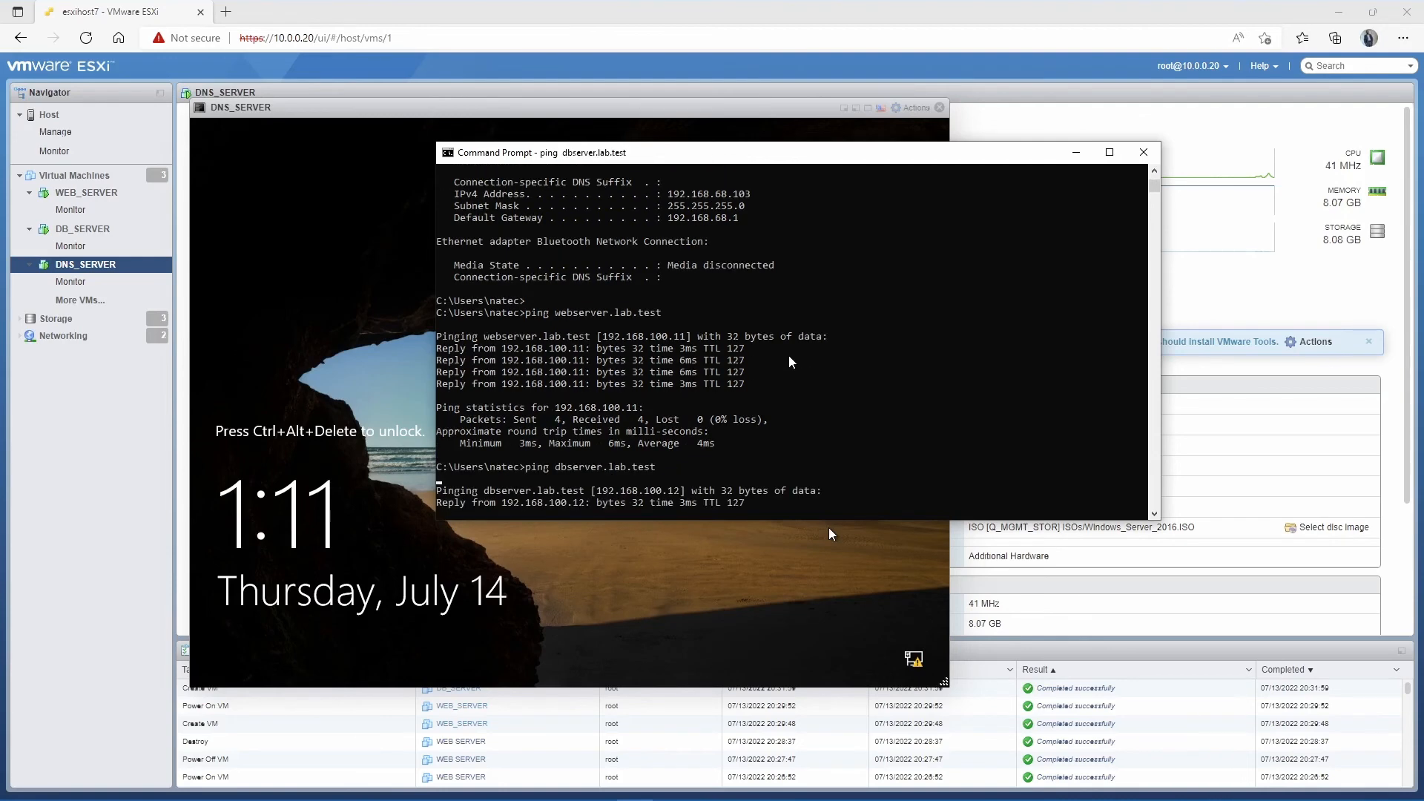